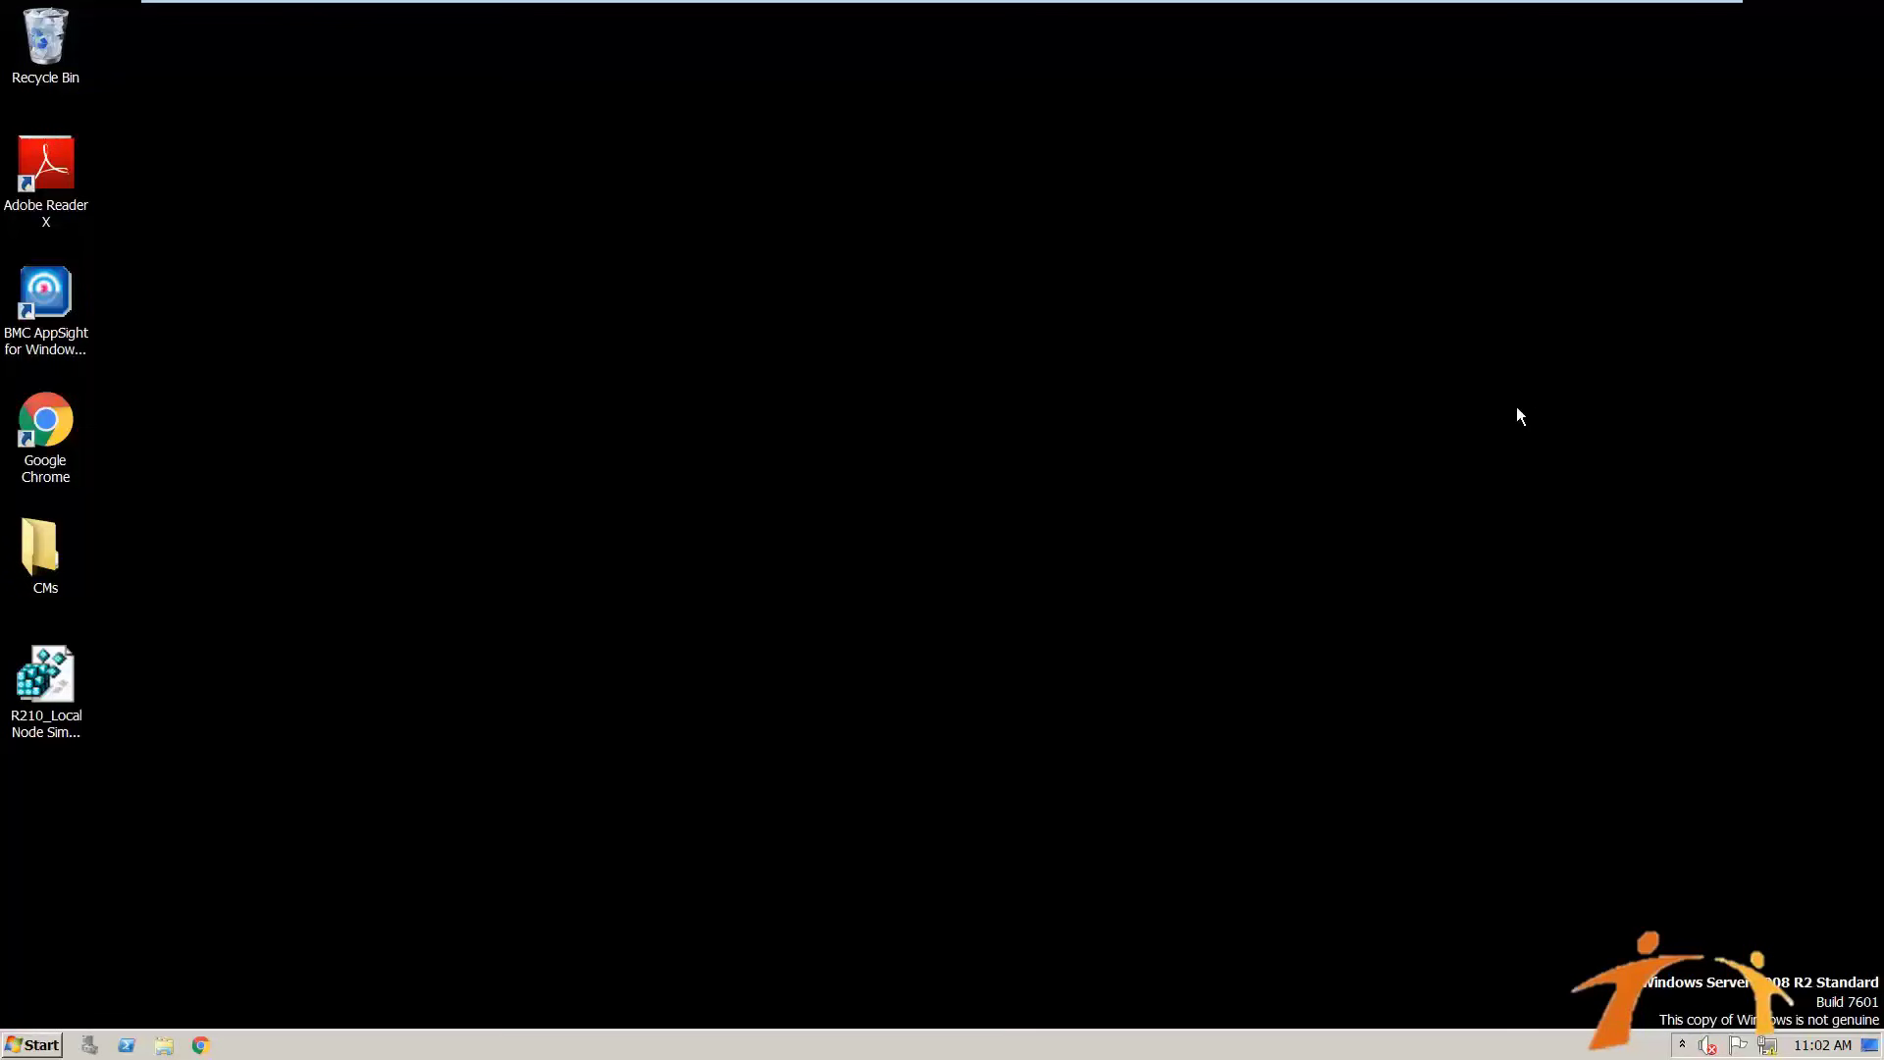
Launch Configuration Studio from the Honeywell Experion PKS program group.
left_click(33, 1047)
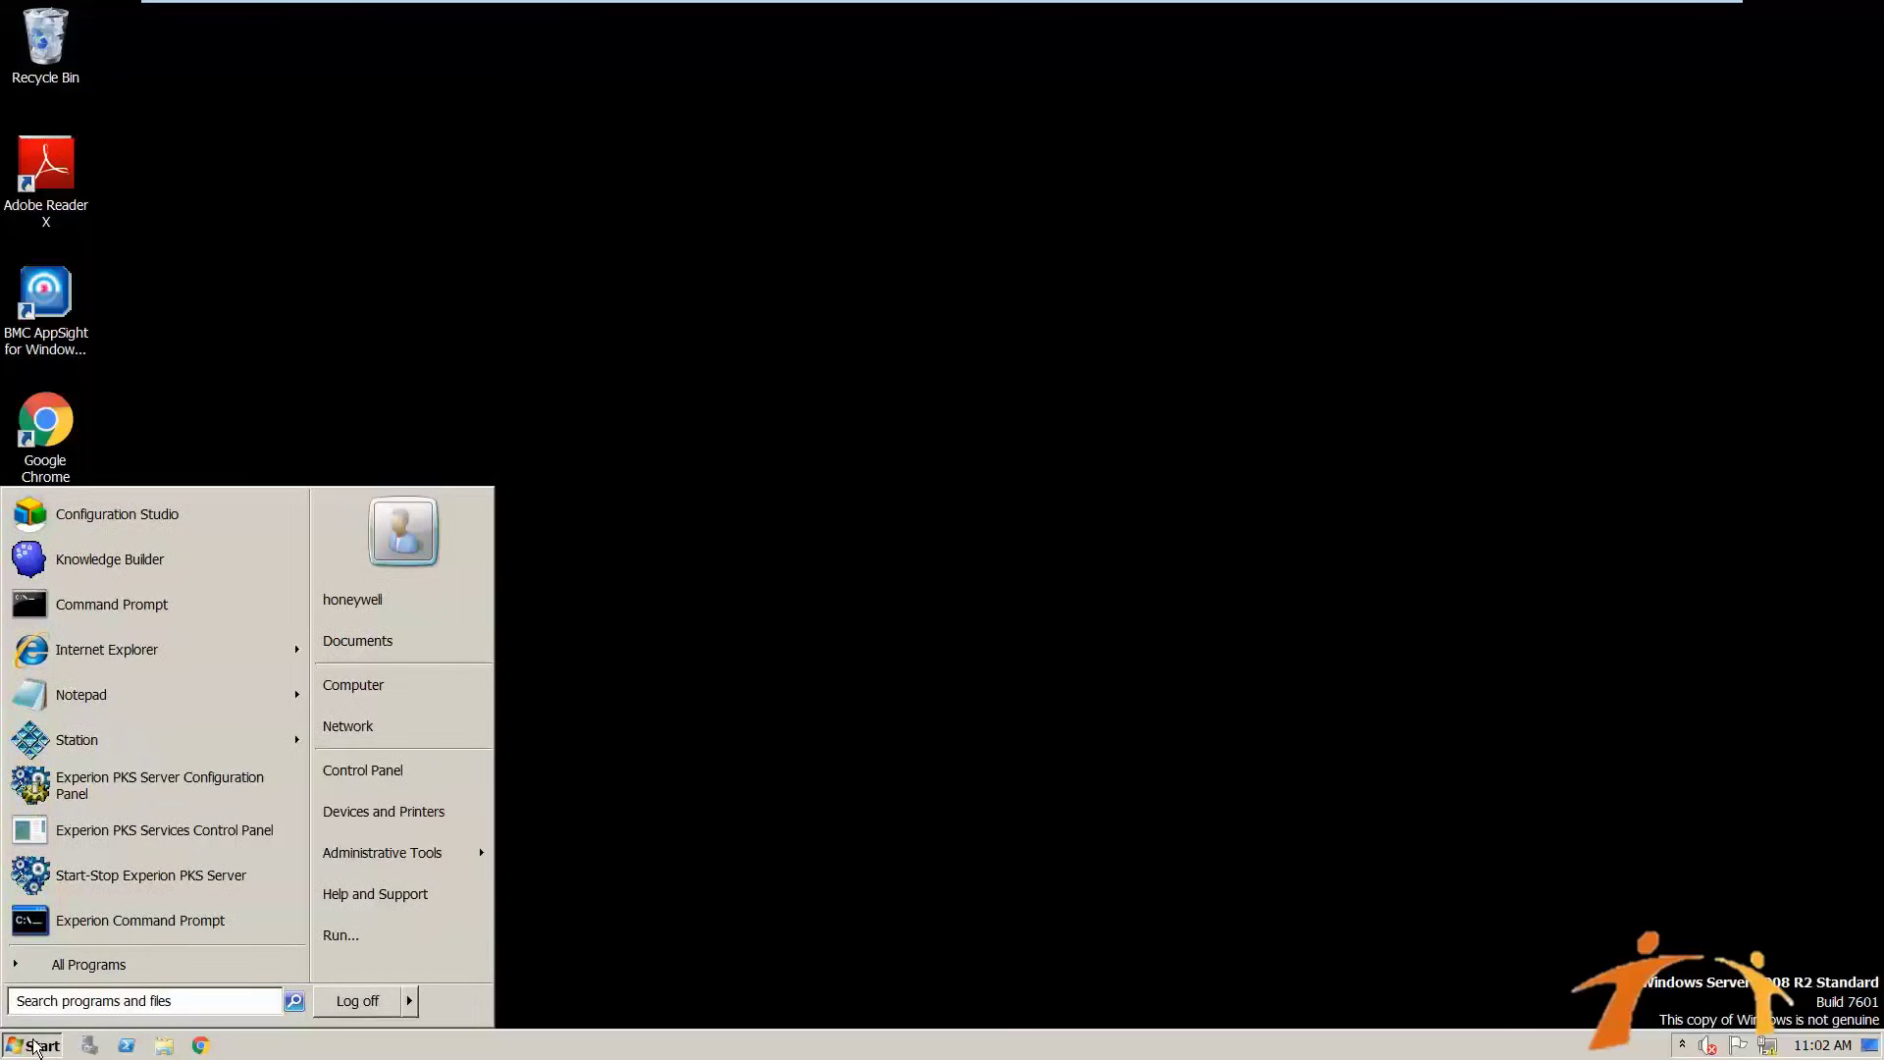
left_click(69, 974)
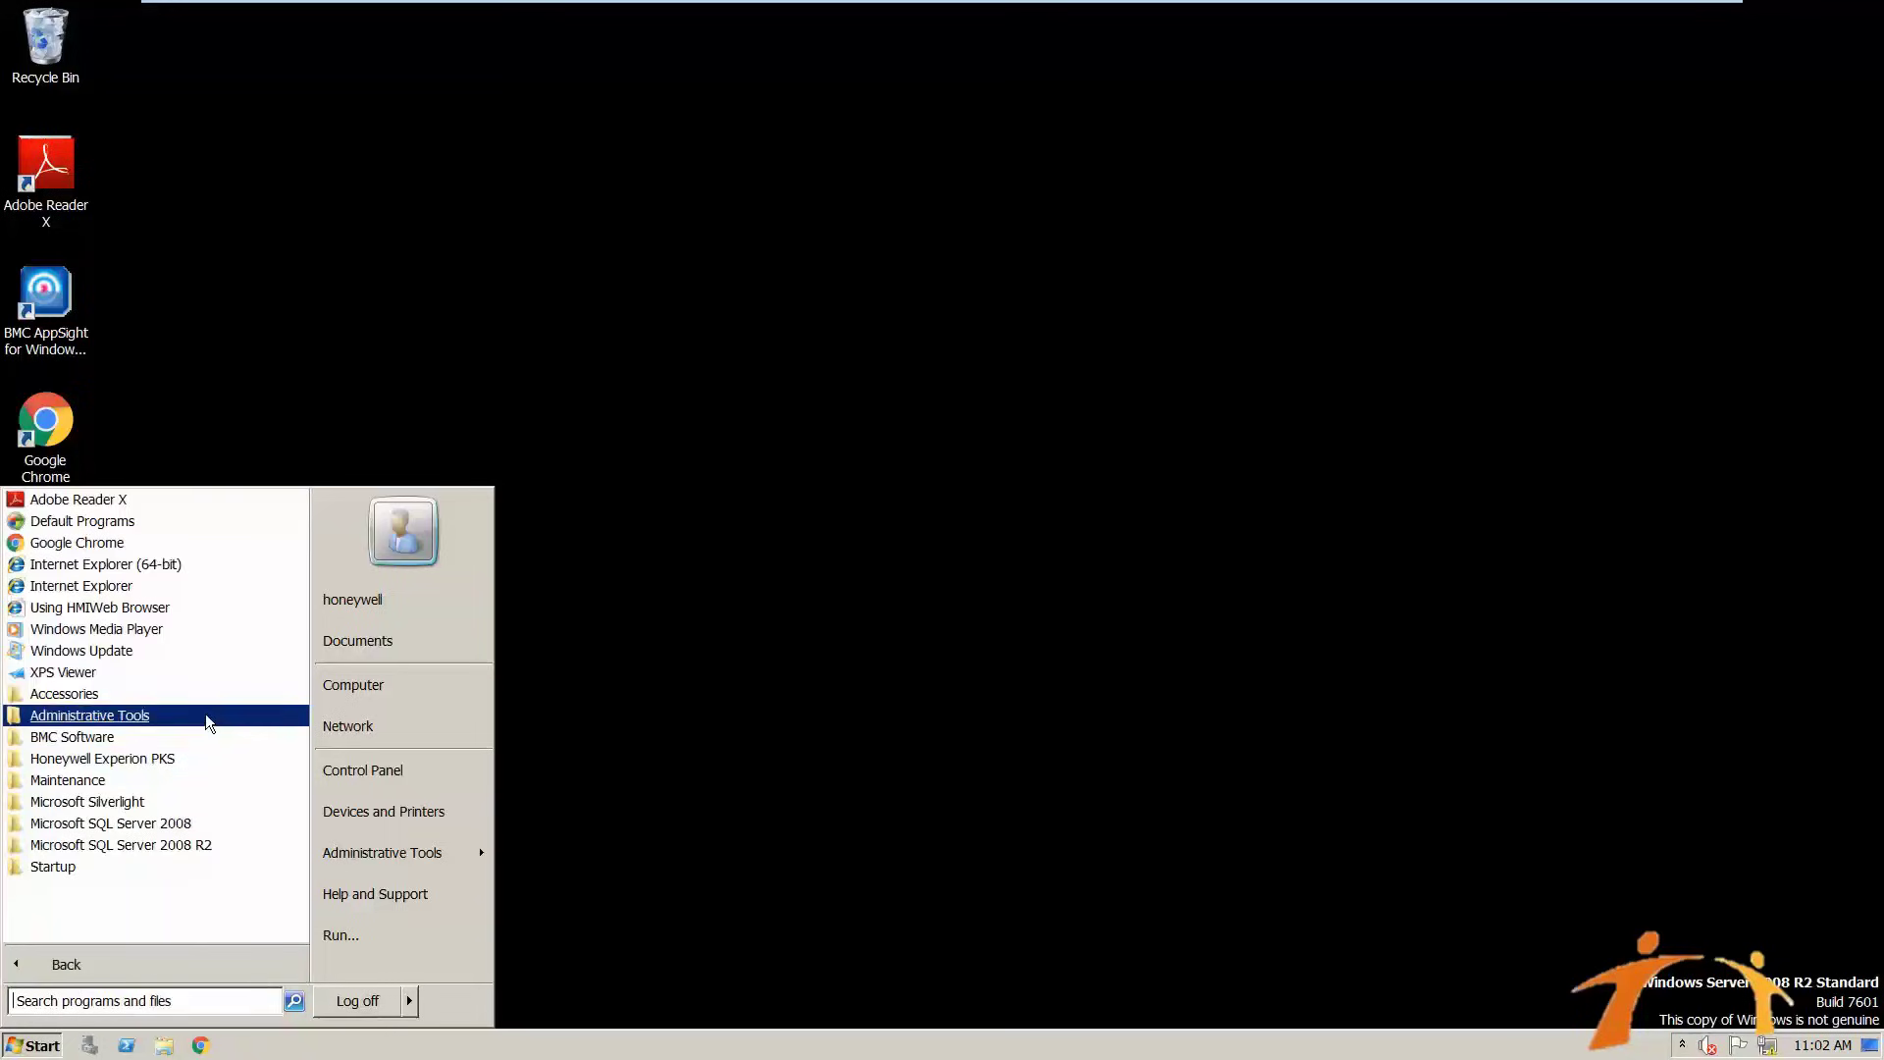
left_click(145, 762)
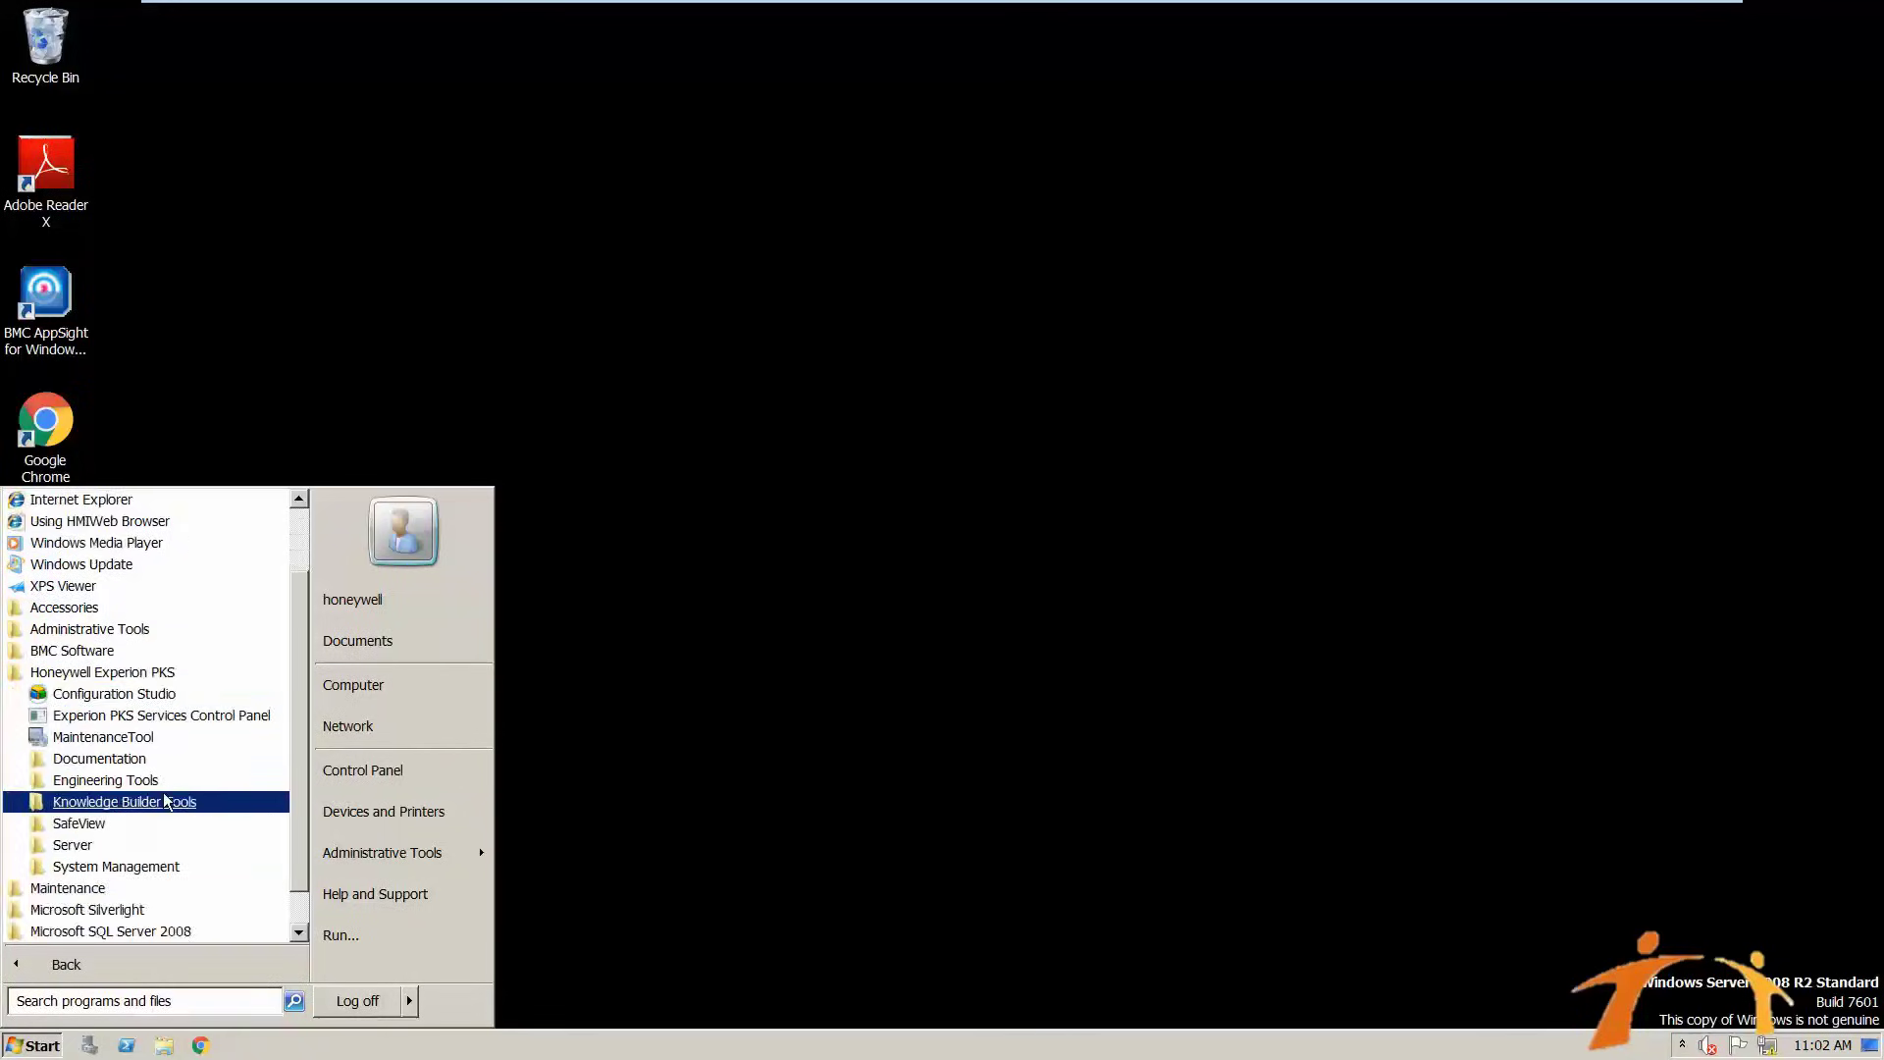
left_click(149, 699)
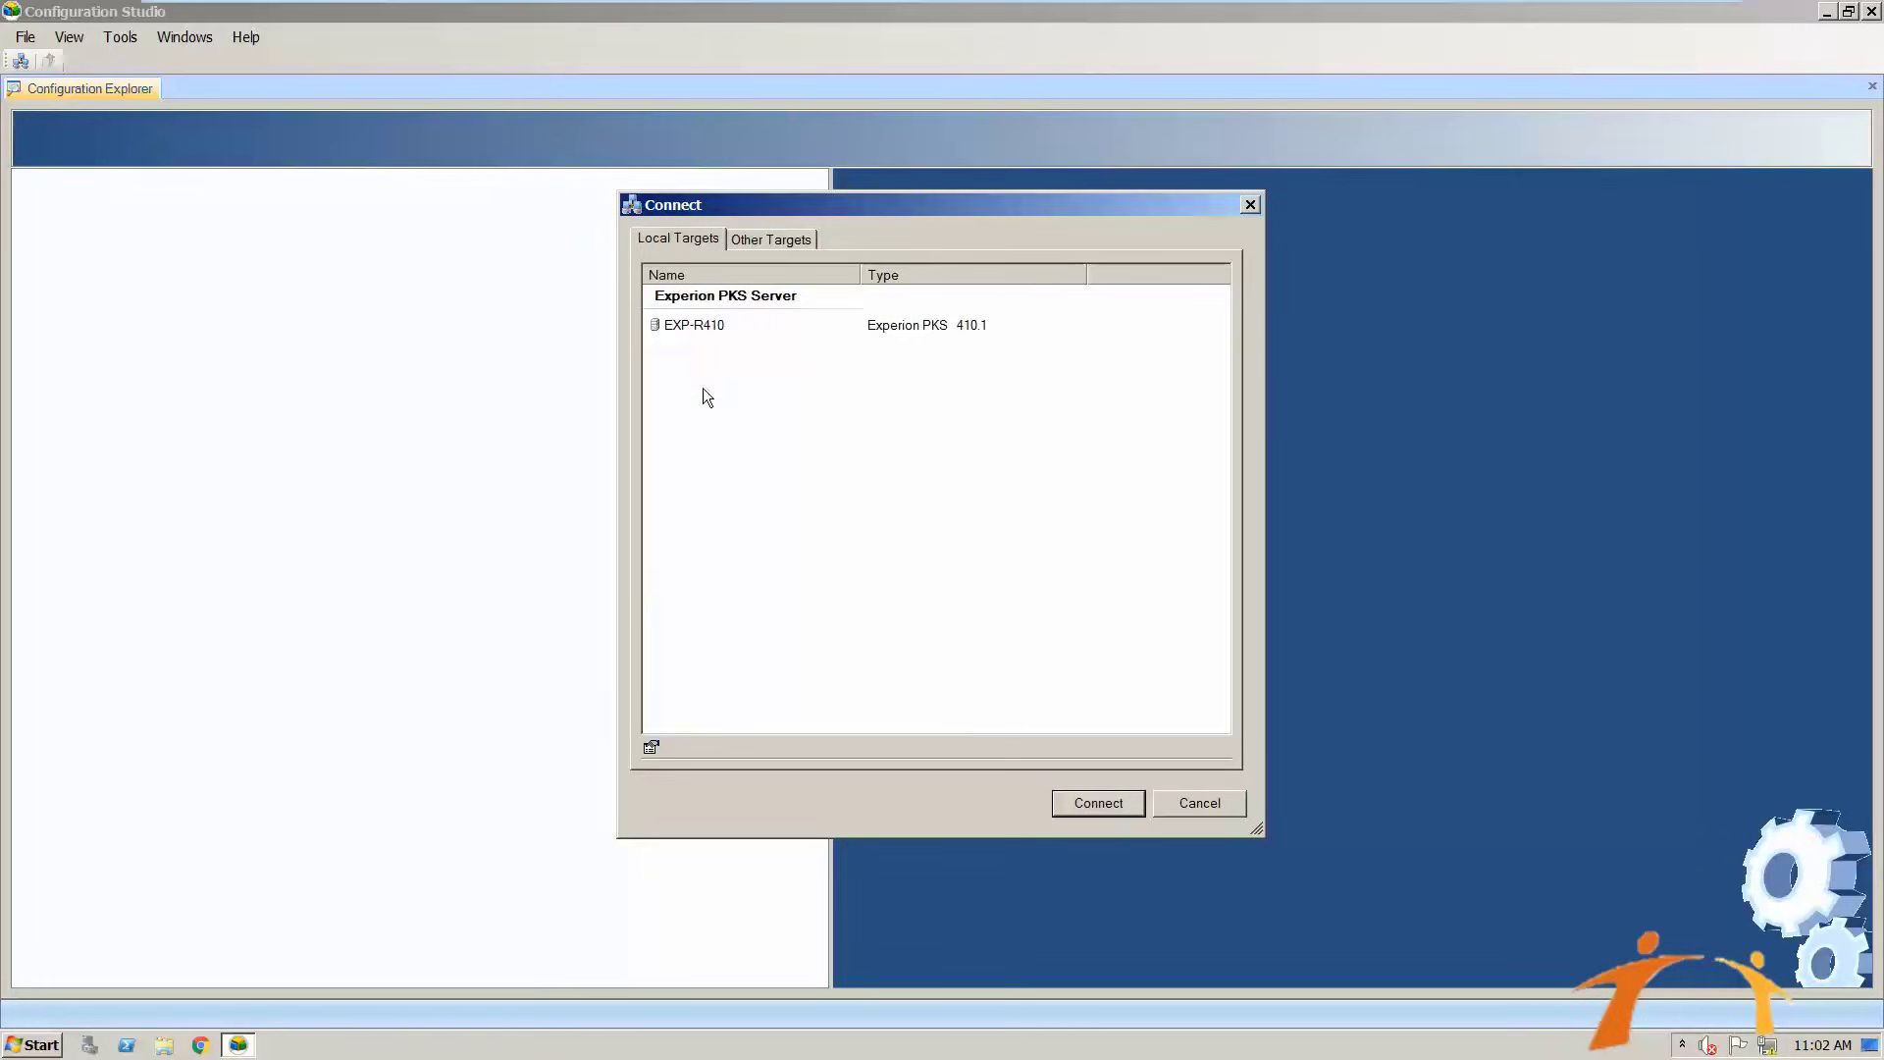
Connect to the local target exp-r410 listed under Experion PKS System.
left_click(703, 387)
left_click(720, 332)
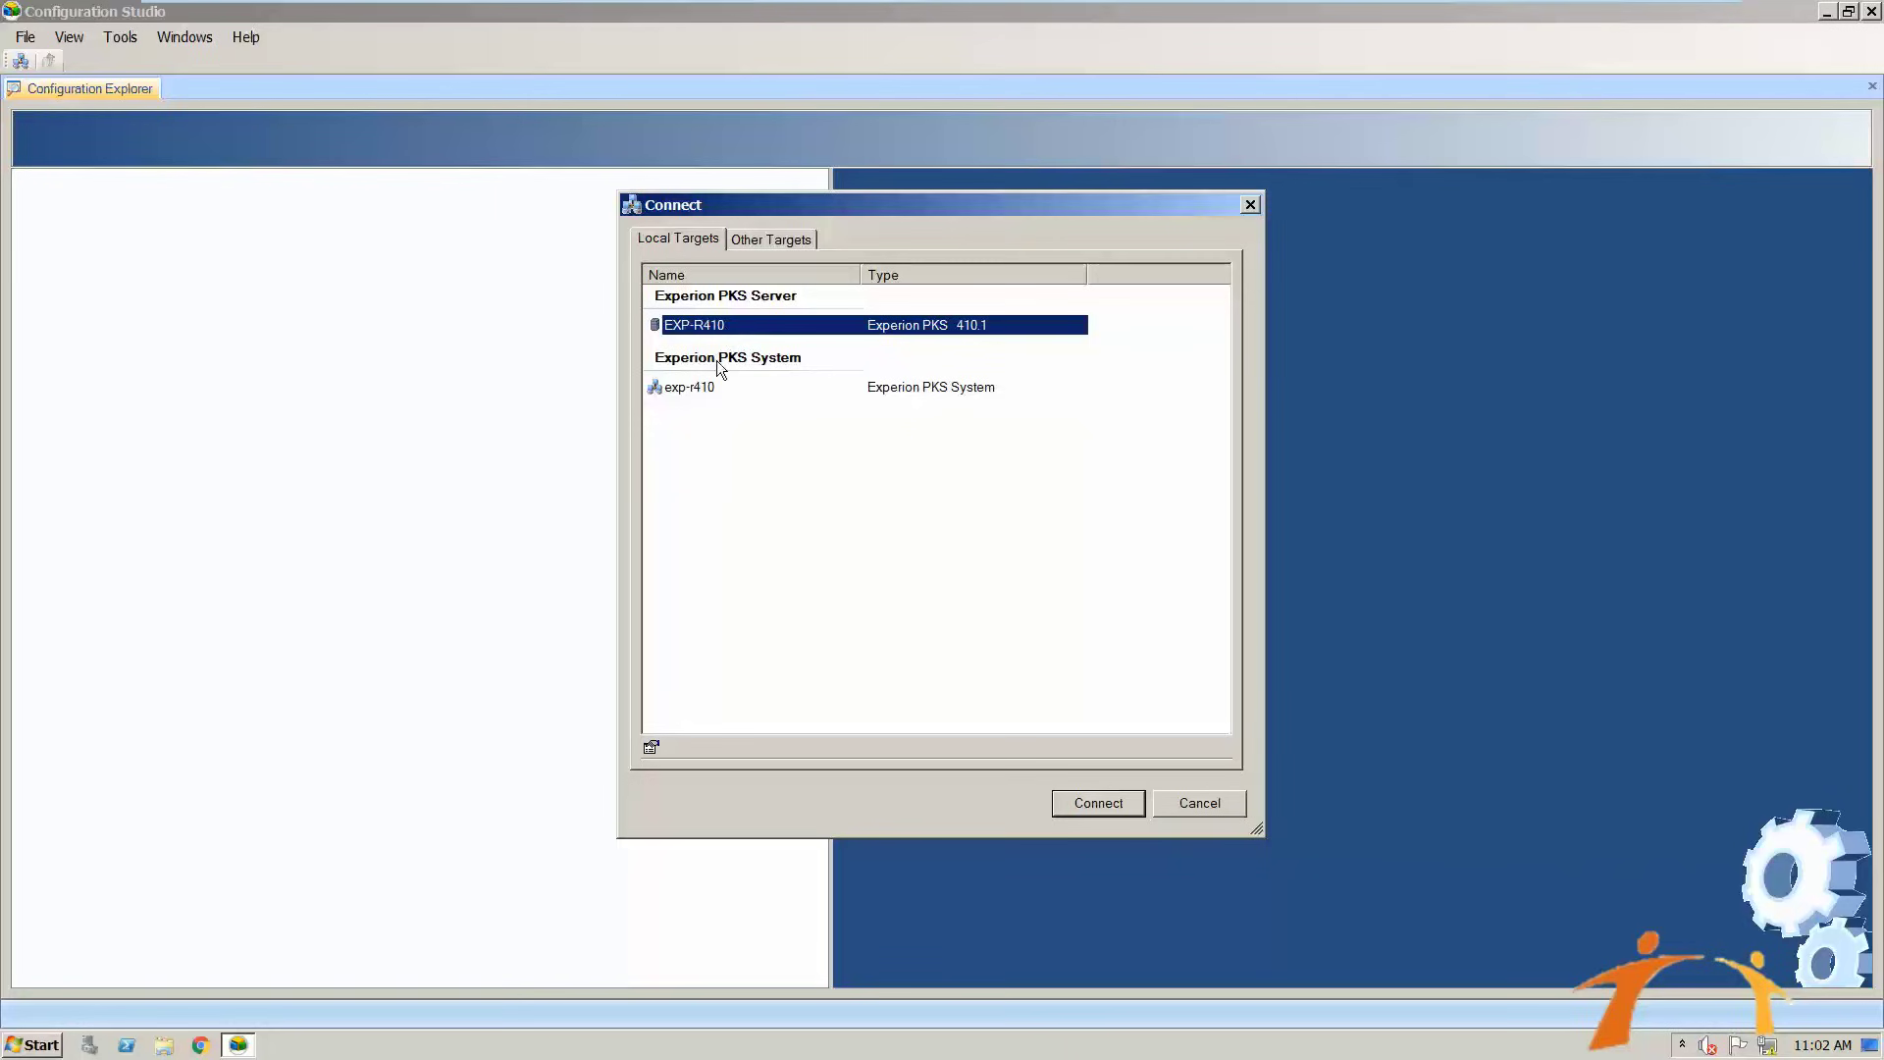
left_click(705, 389)
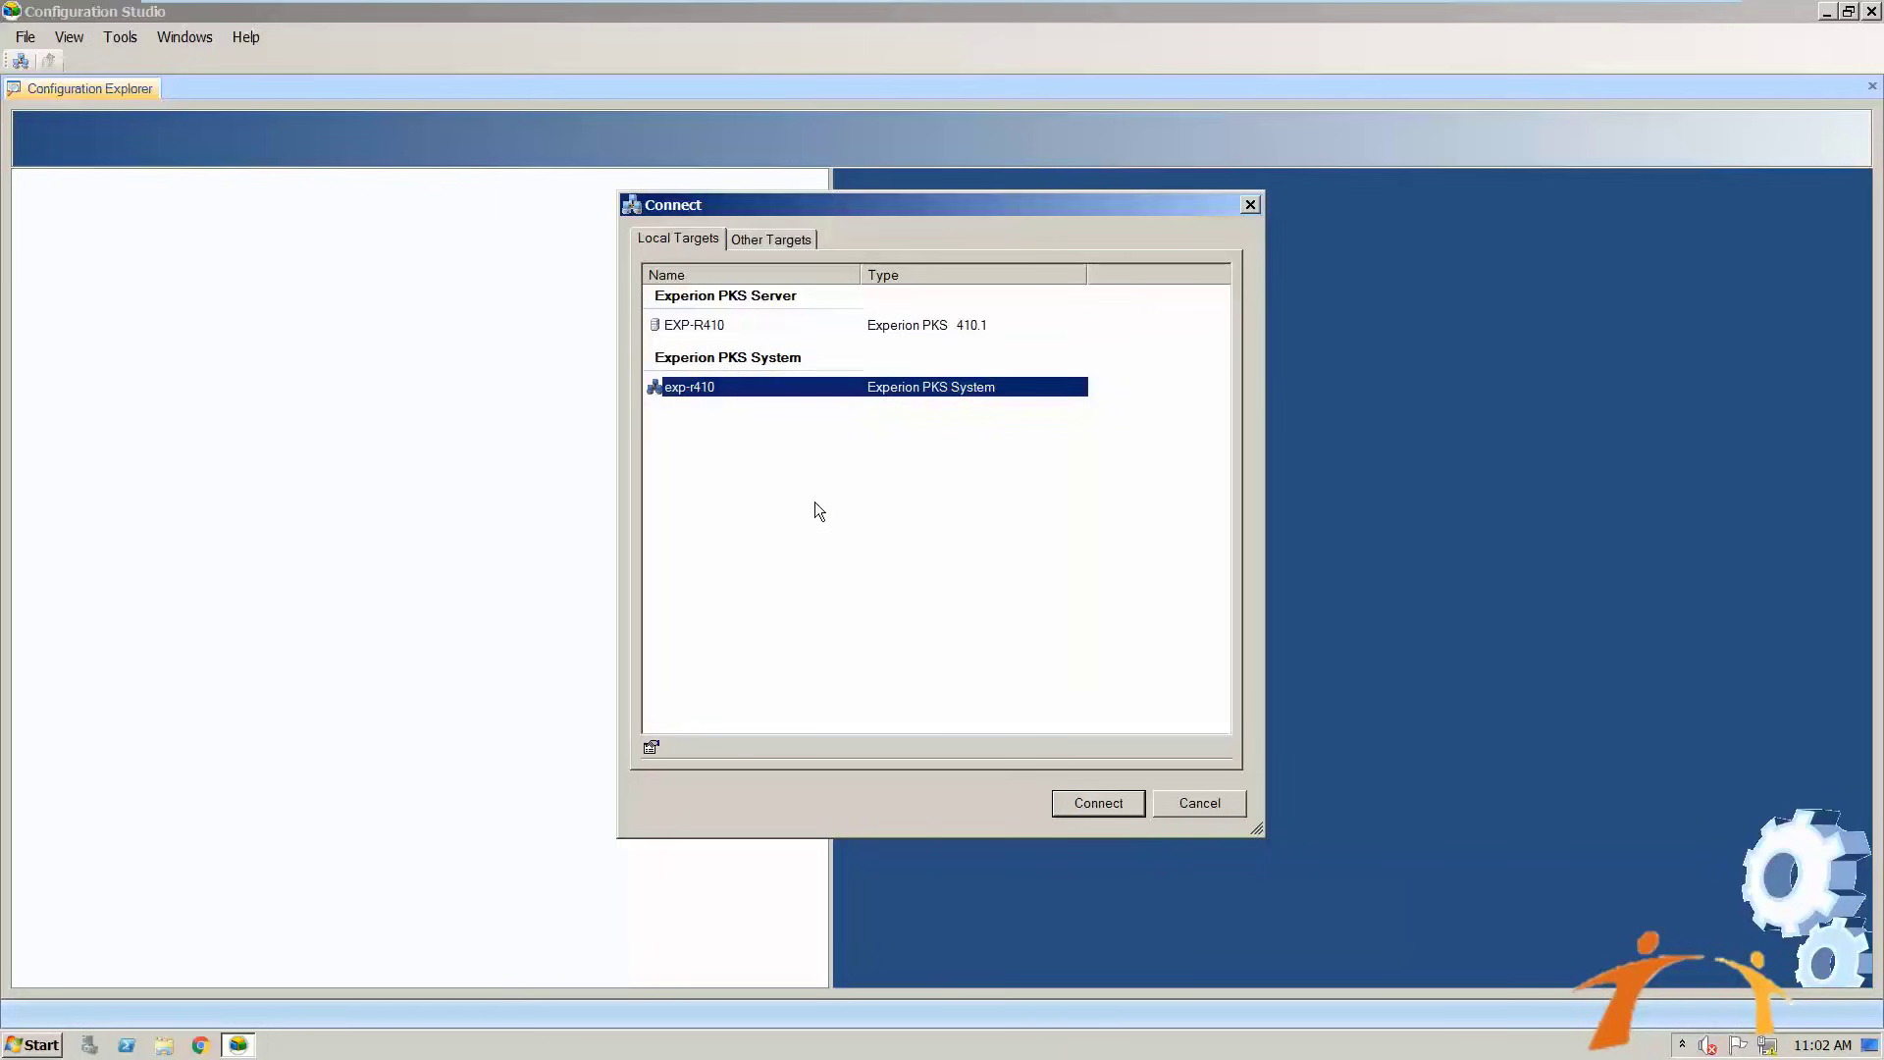
left_click(707, 326)
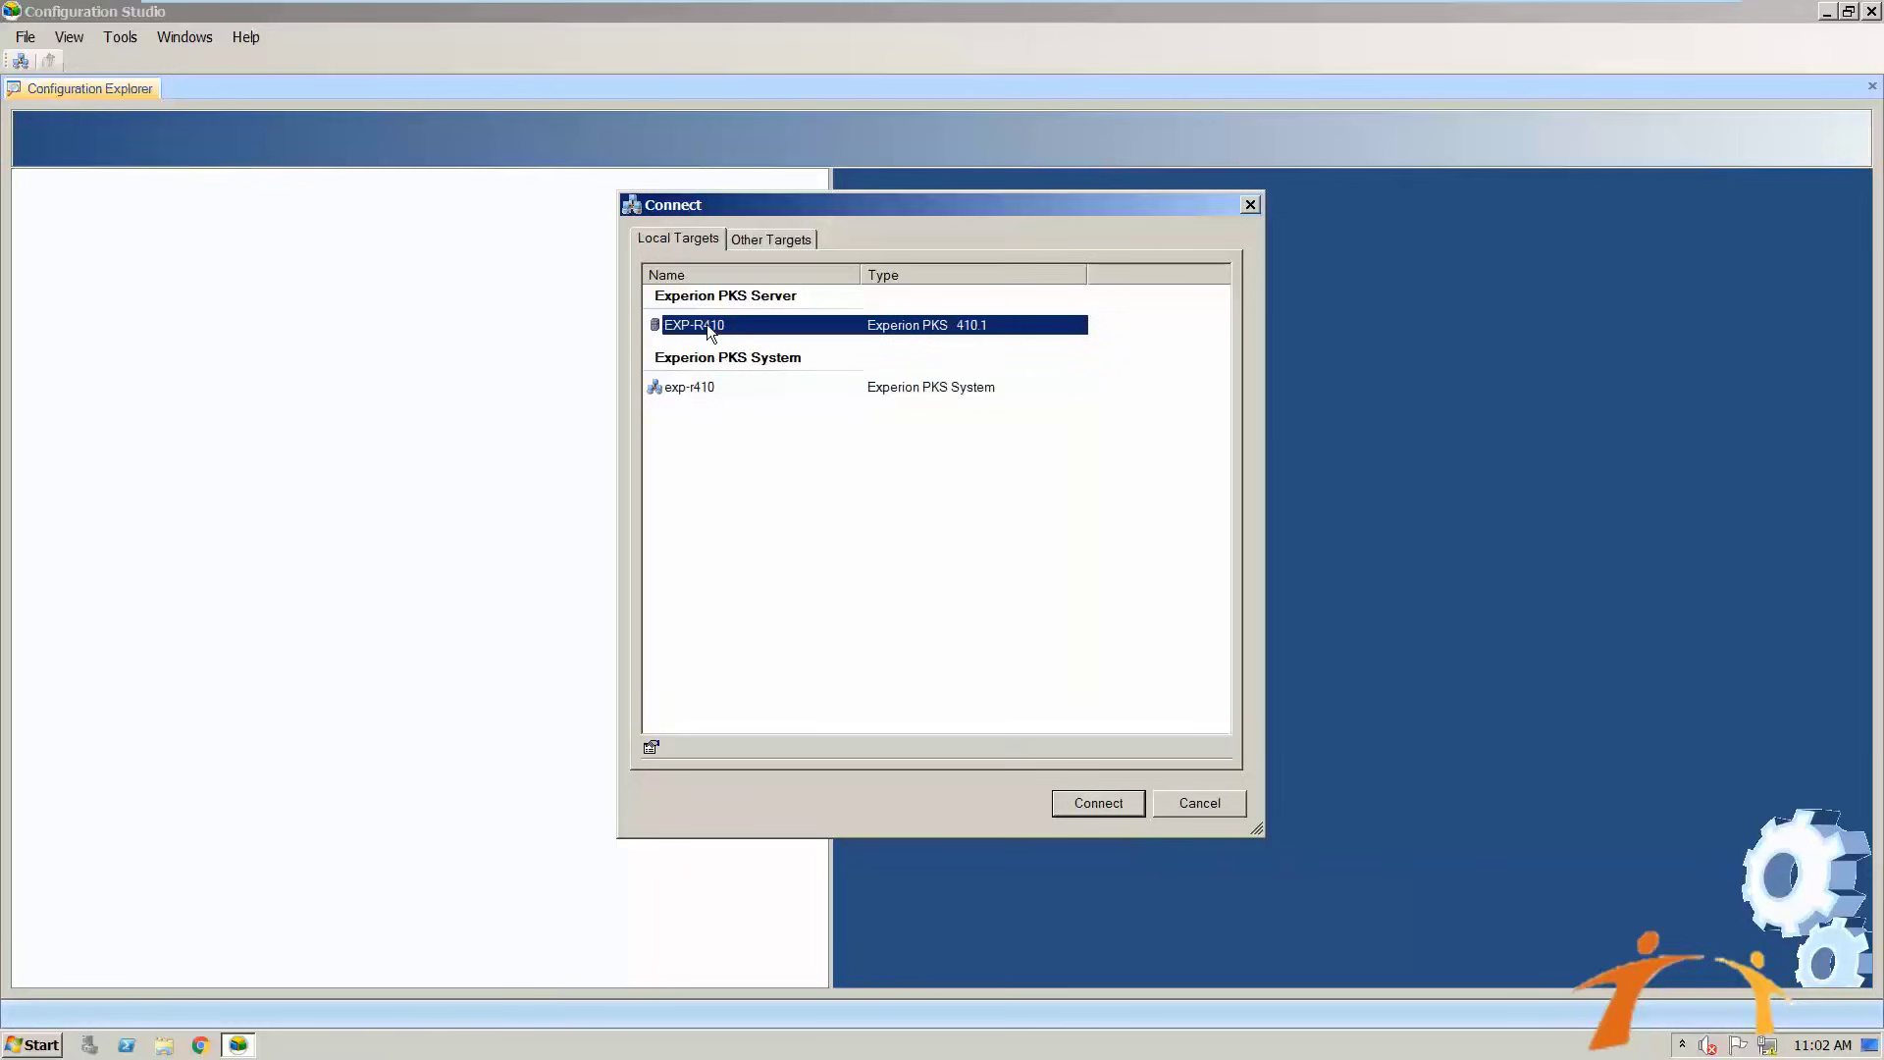
left_click(690, 387)
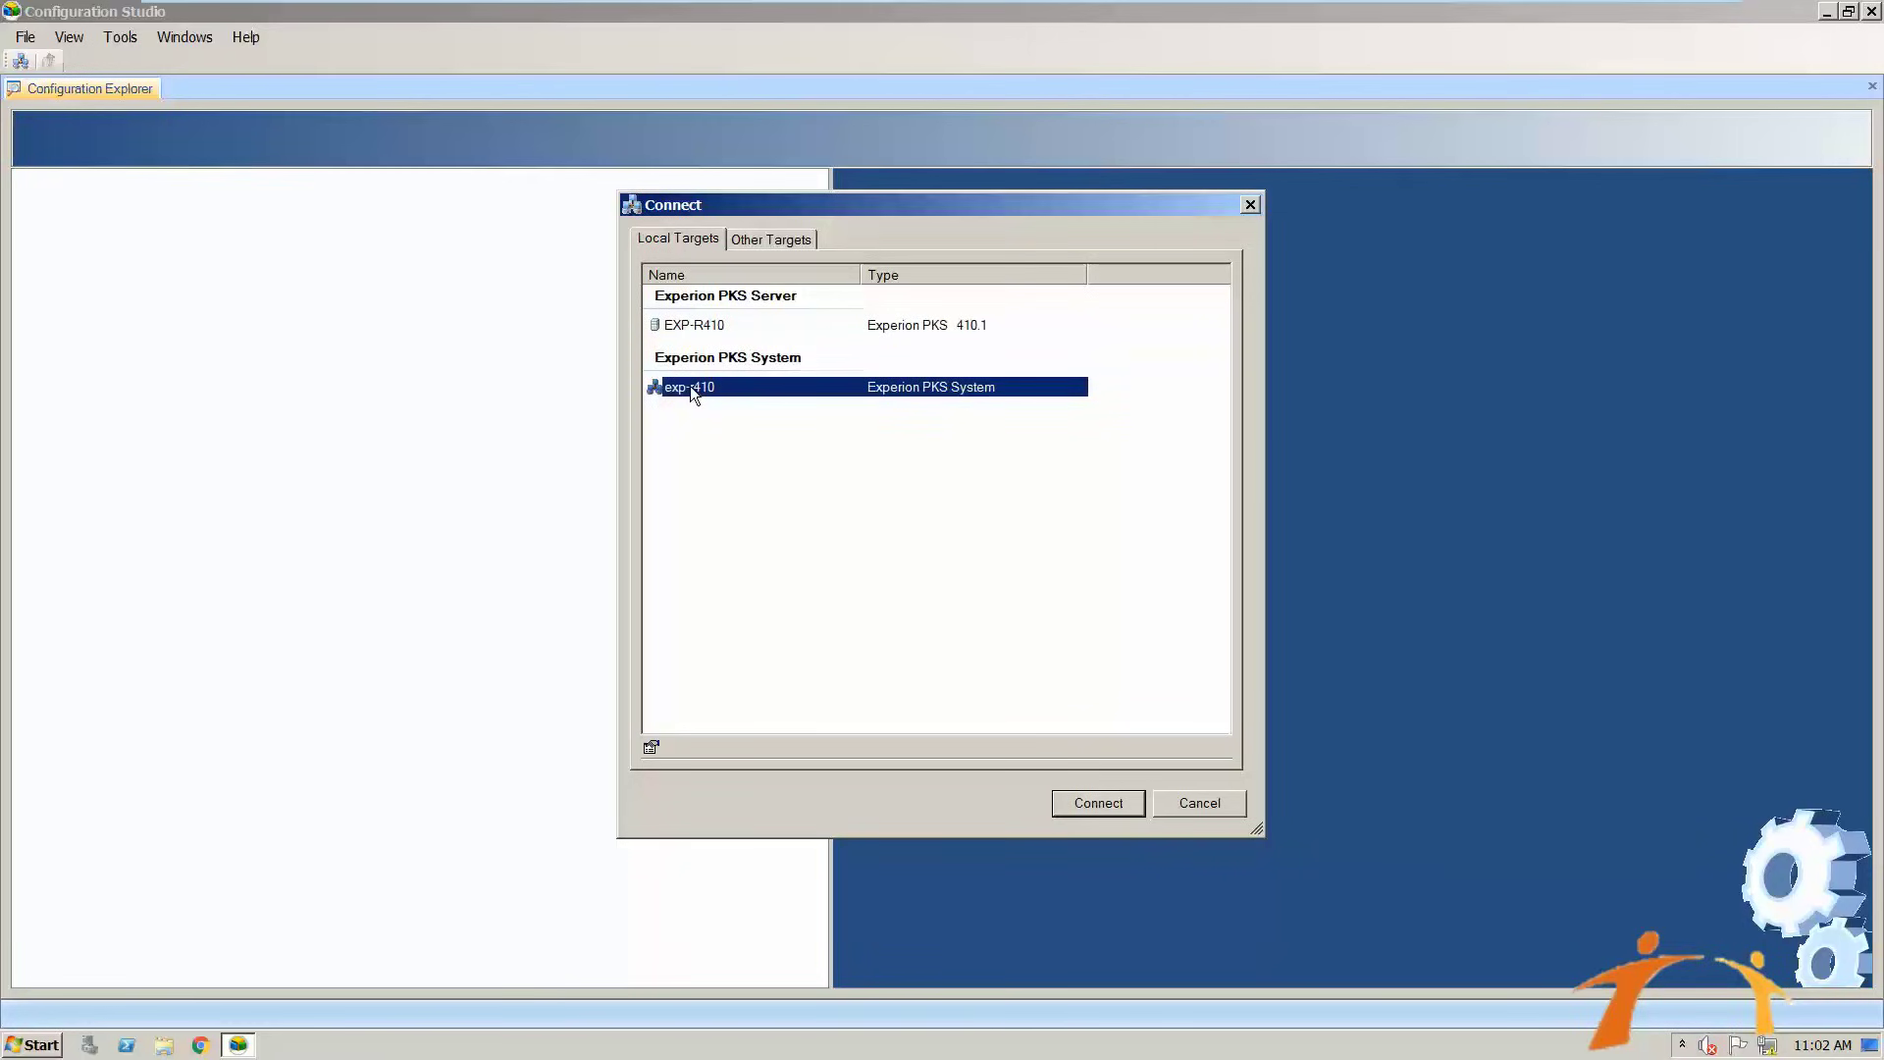
left_click(720, 325)
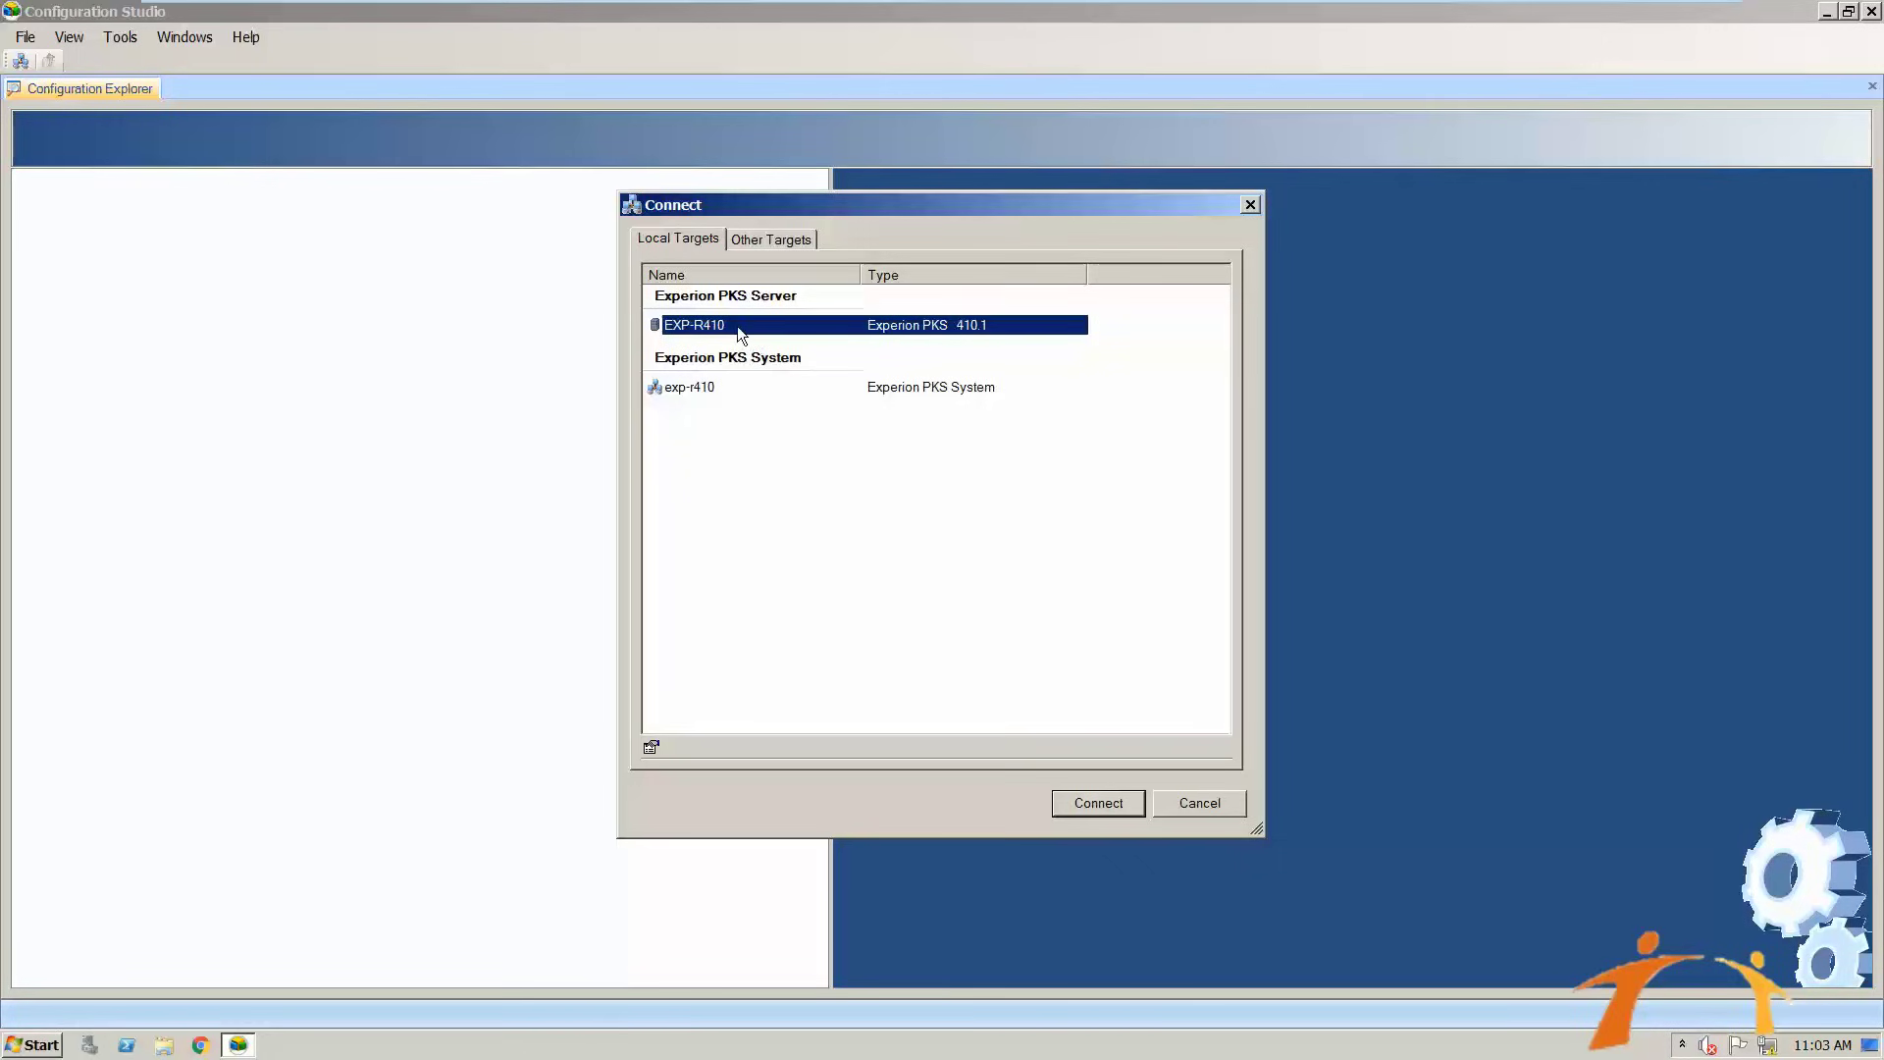
left_click(691, 390)
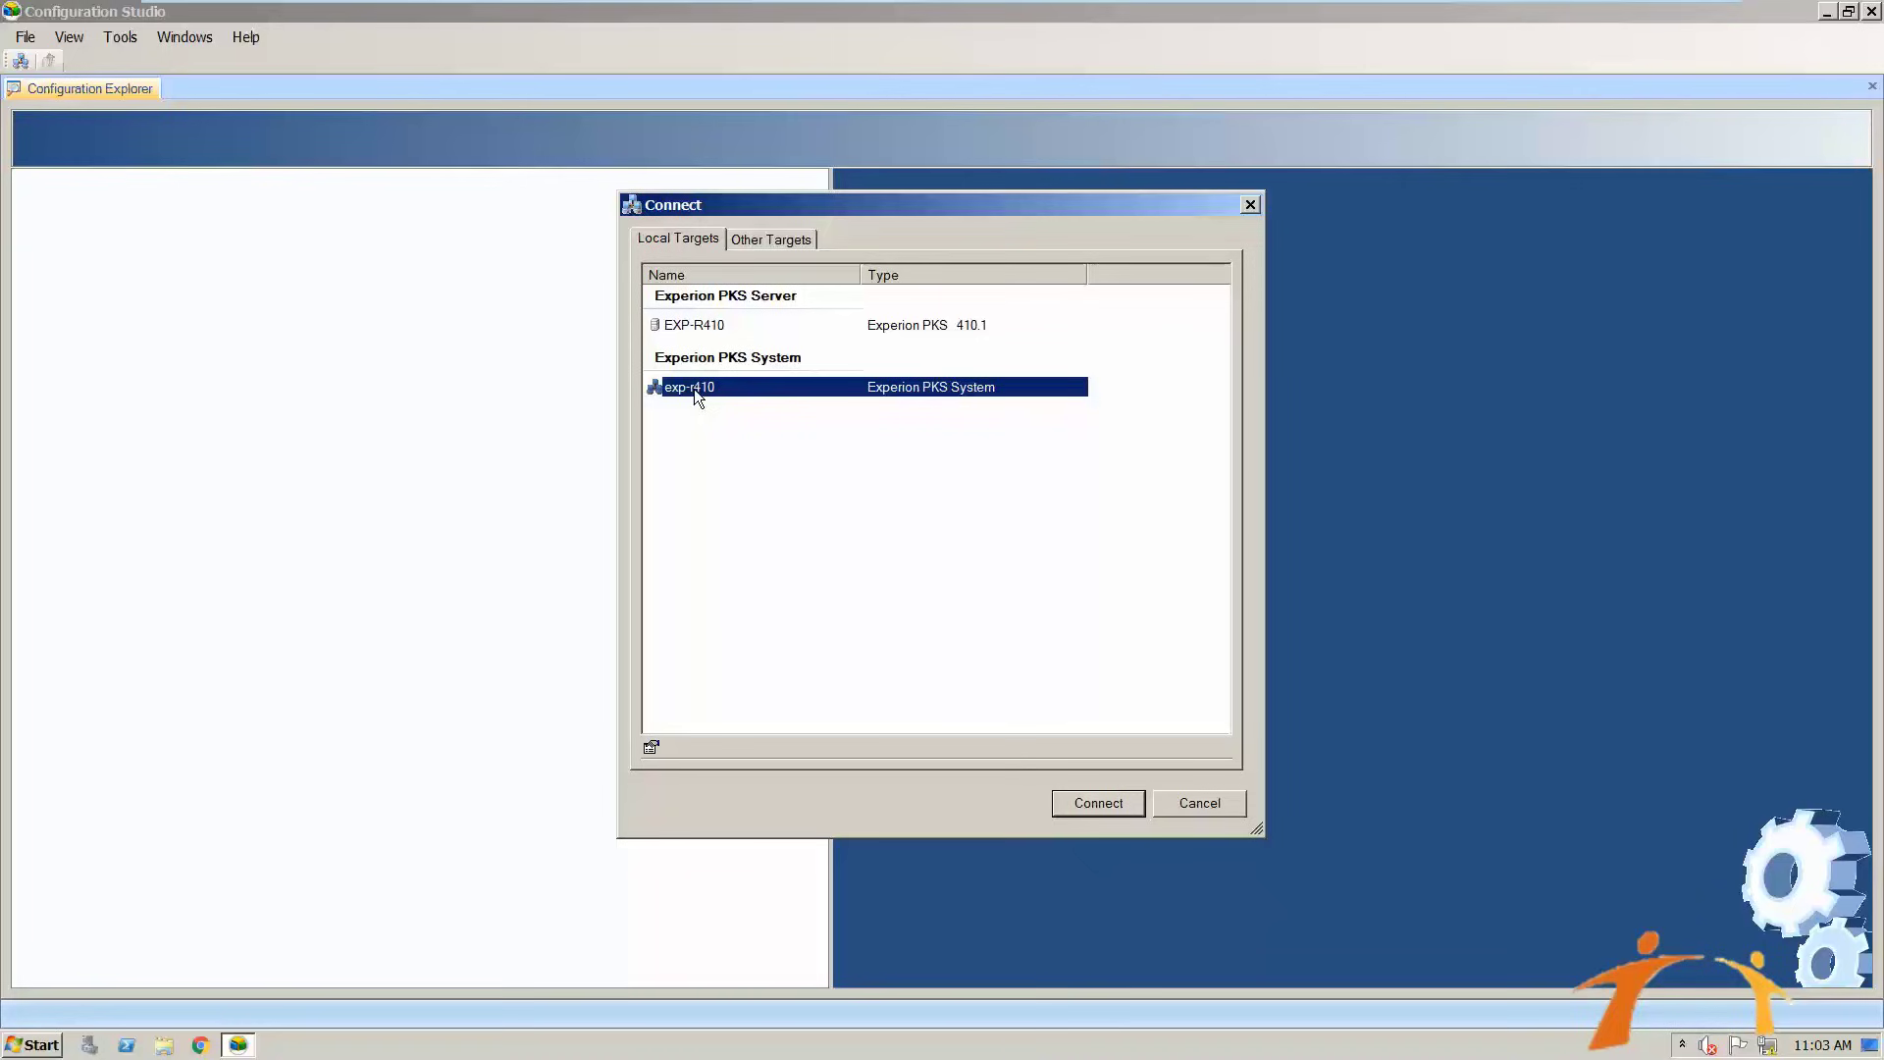
double_click(693, 389)
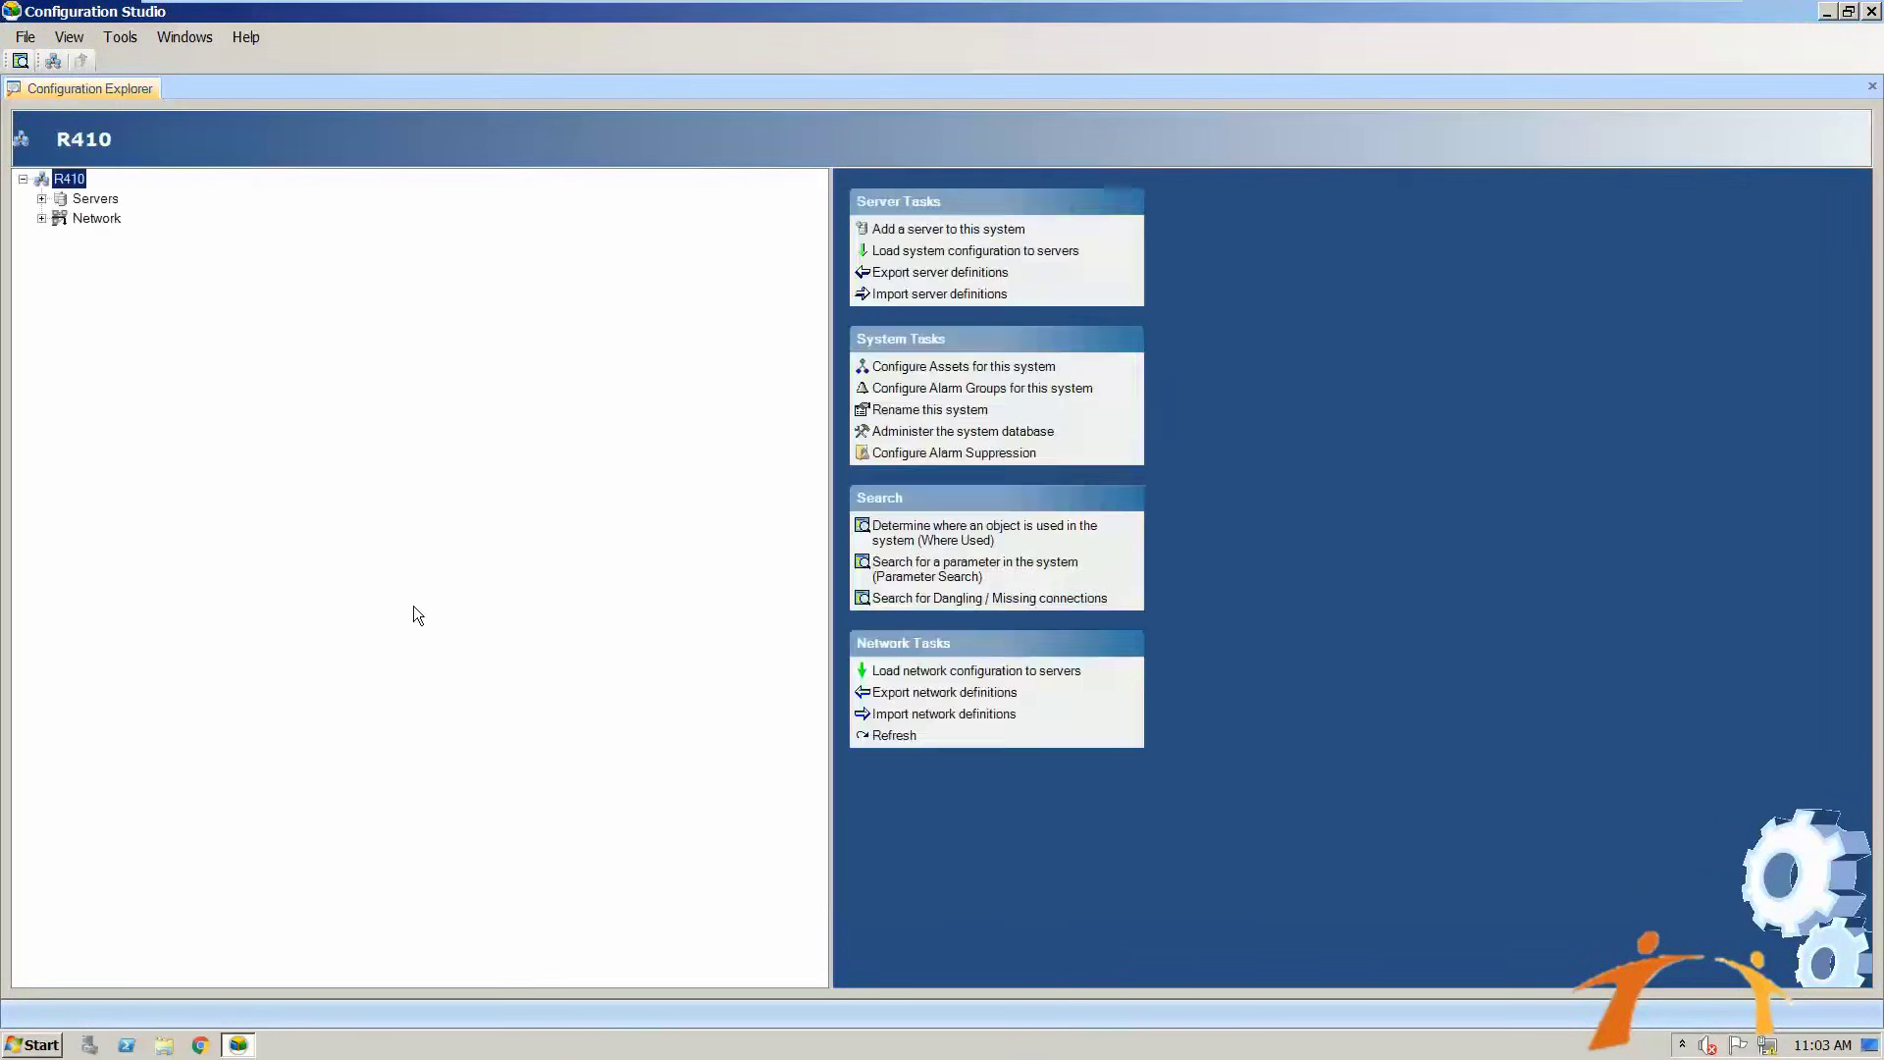
Examine the Servers and Network branches of the R410 system, including the computers, and collapse the Network branch.
left_click(54, 179)
left_click(41, 198)
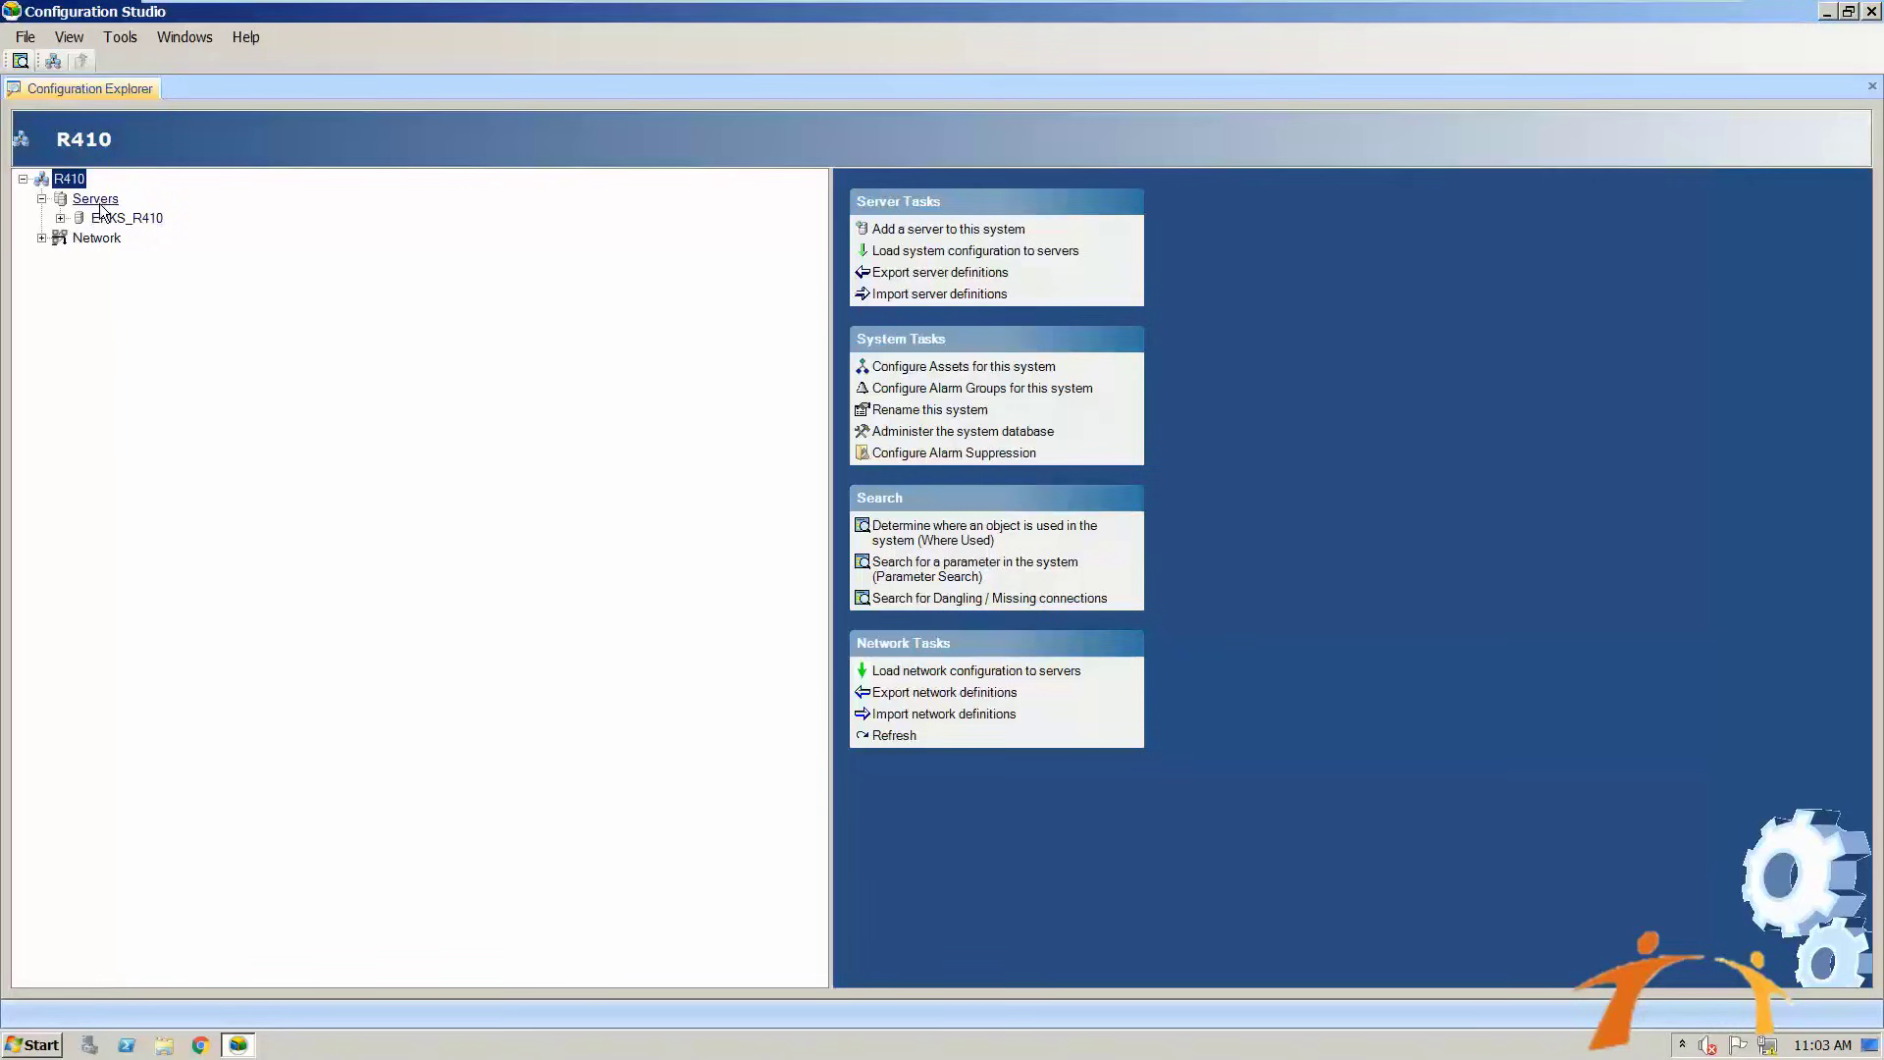
left_click(42, 238)
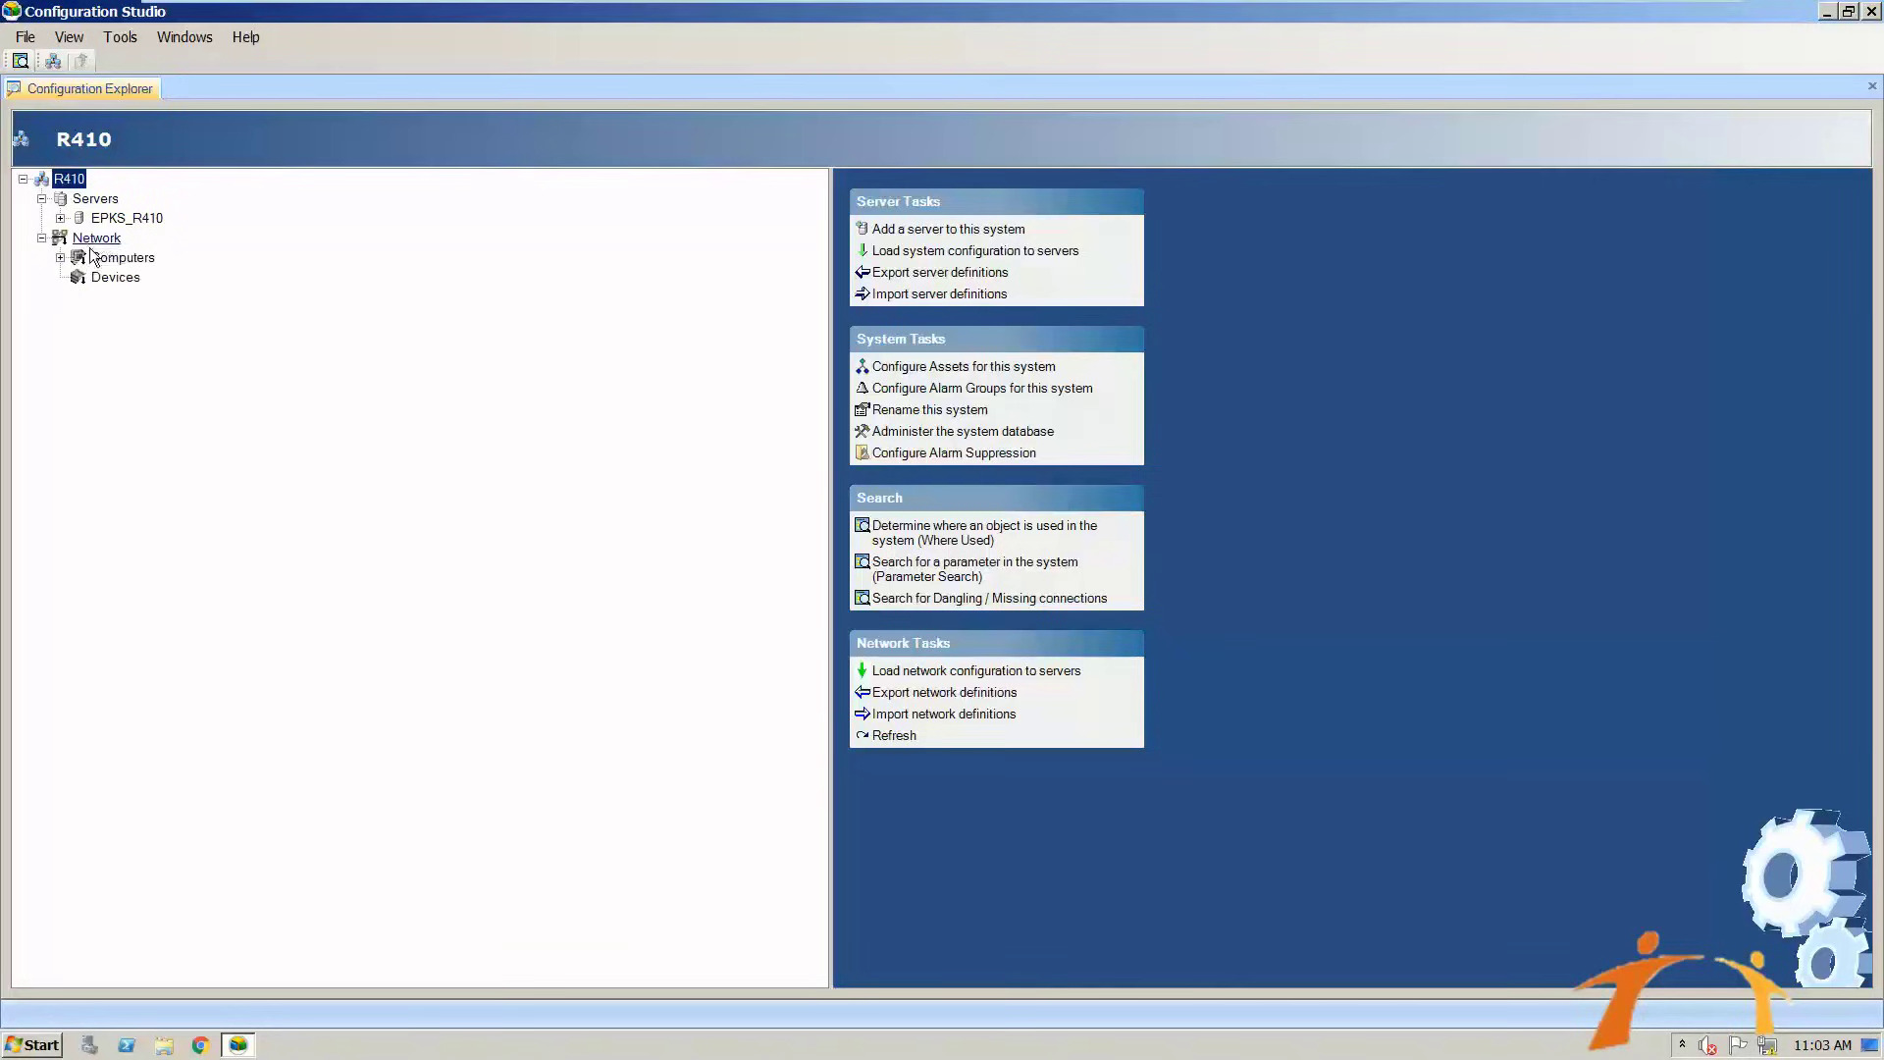
left_click(60, 257)
left_click(104, 296)
left_click(59, 258)
left_click(41, 238)
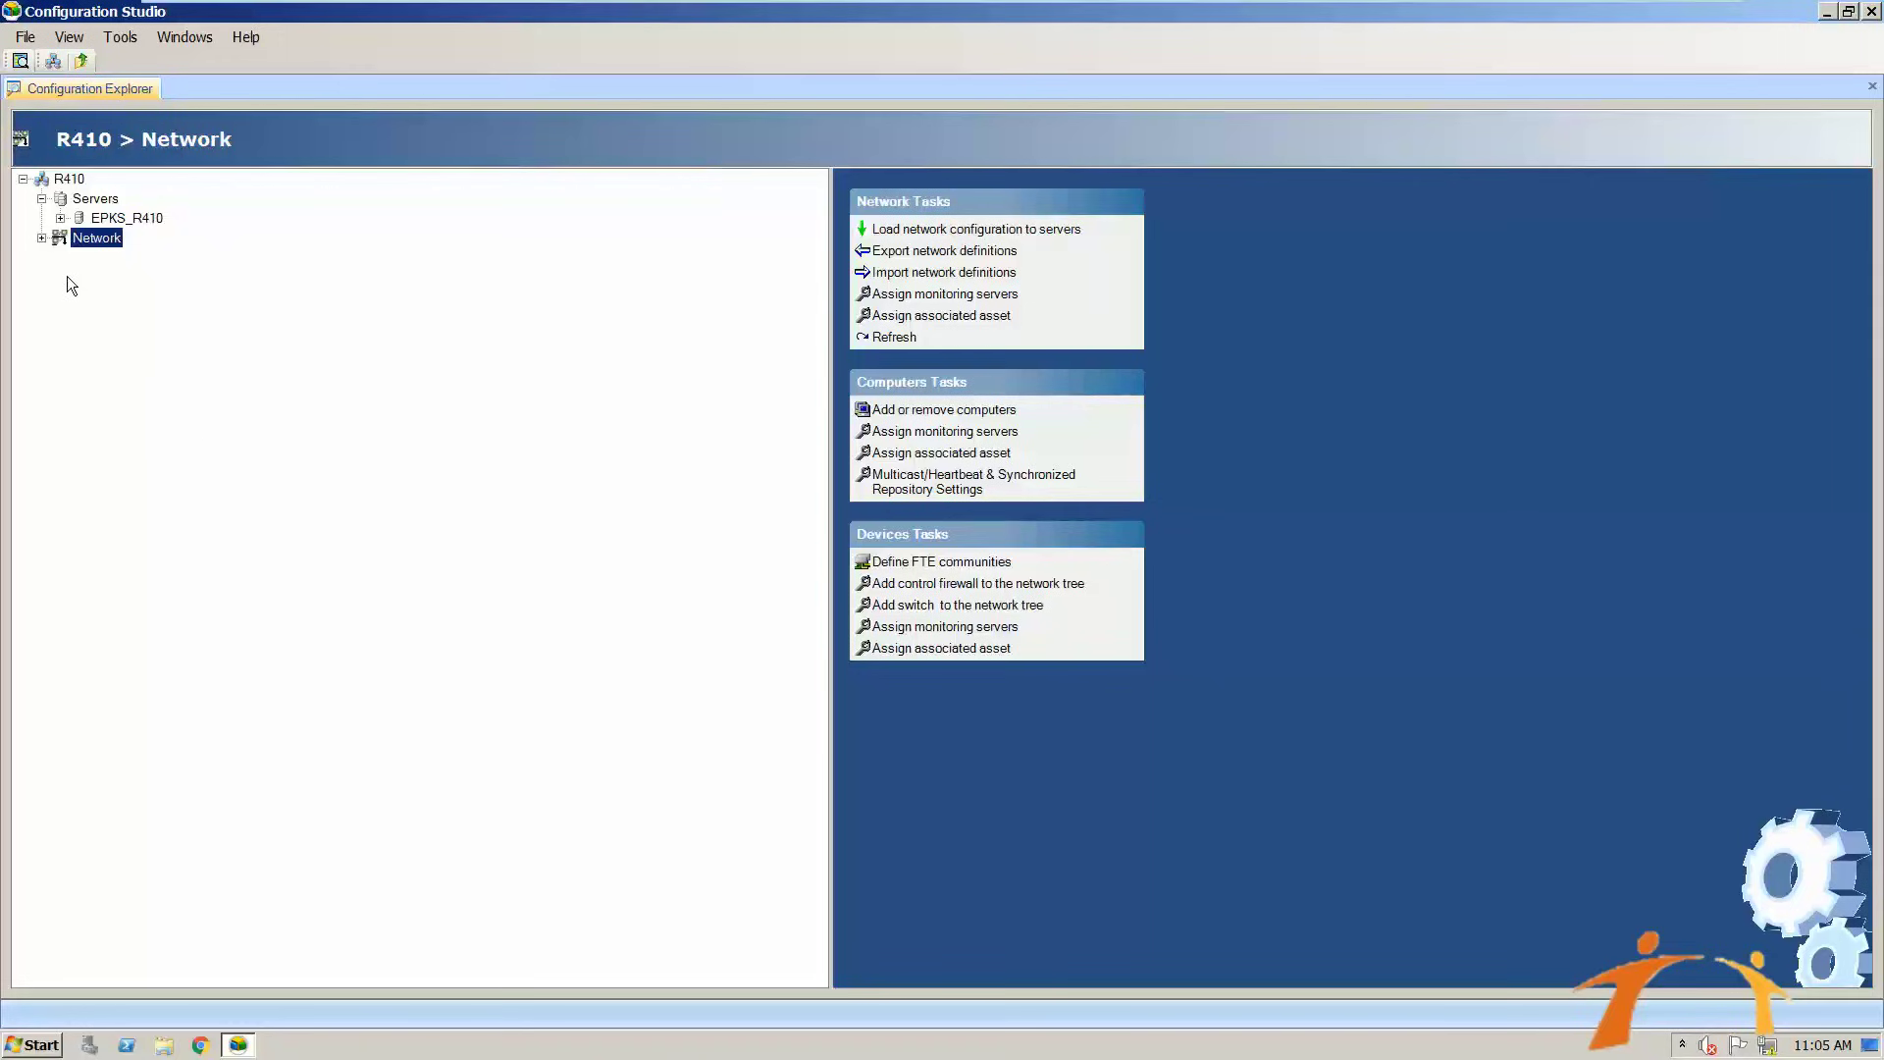
Launch Control Builder to configure process control strategies for the EPKS_R410 server and bring its window to the front.
left_click(62, 216)
left_click(89, 218)
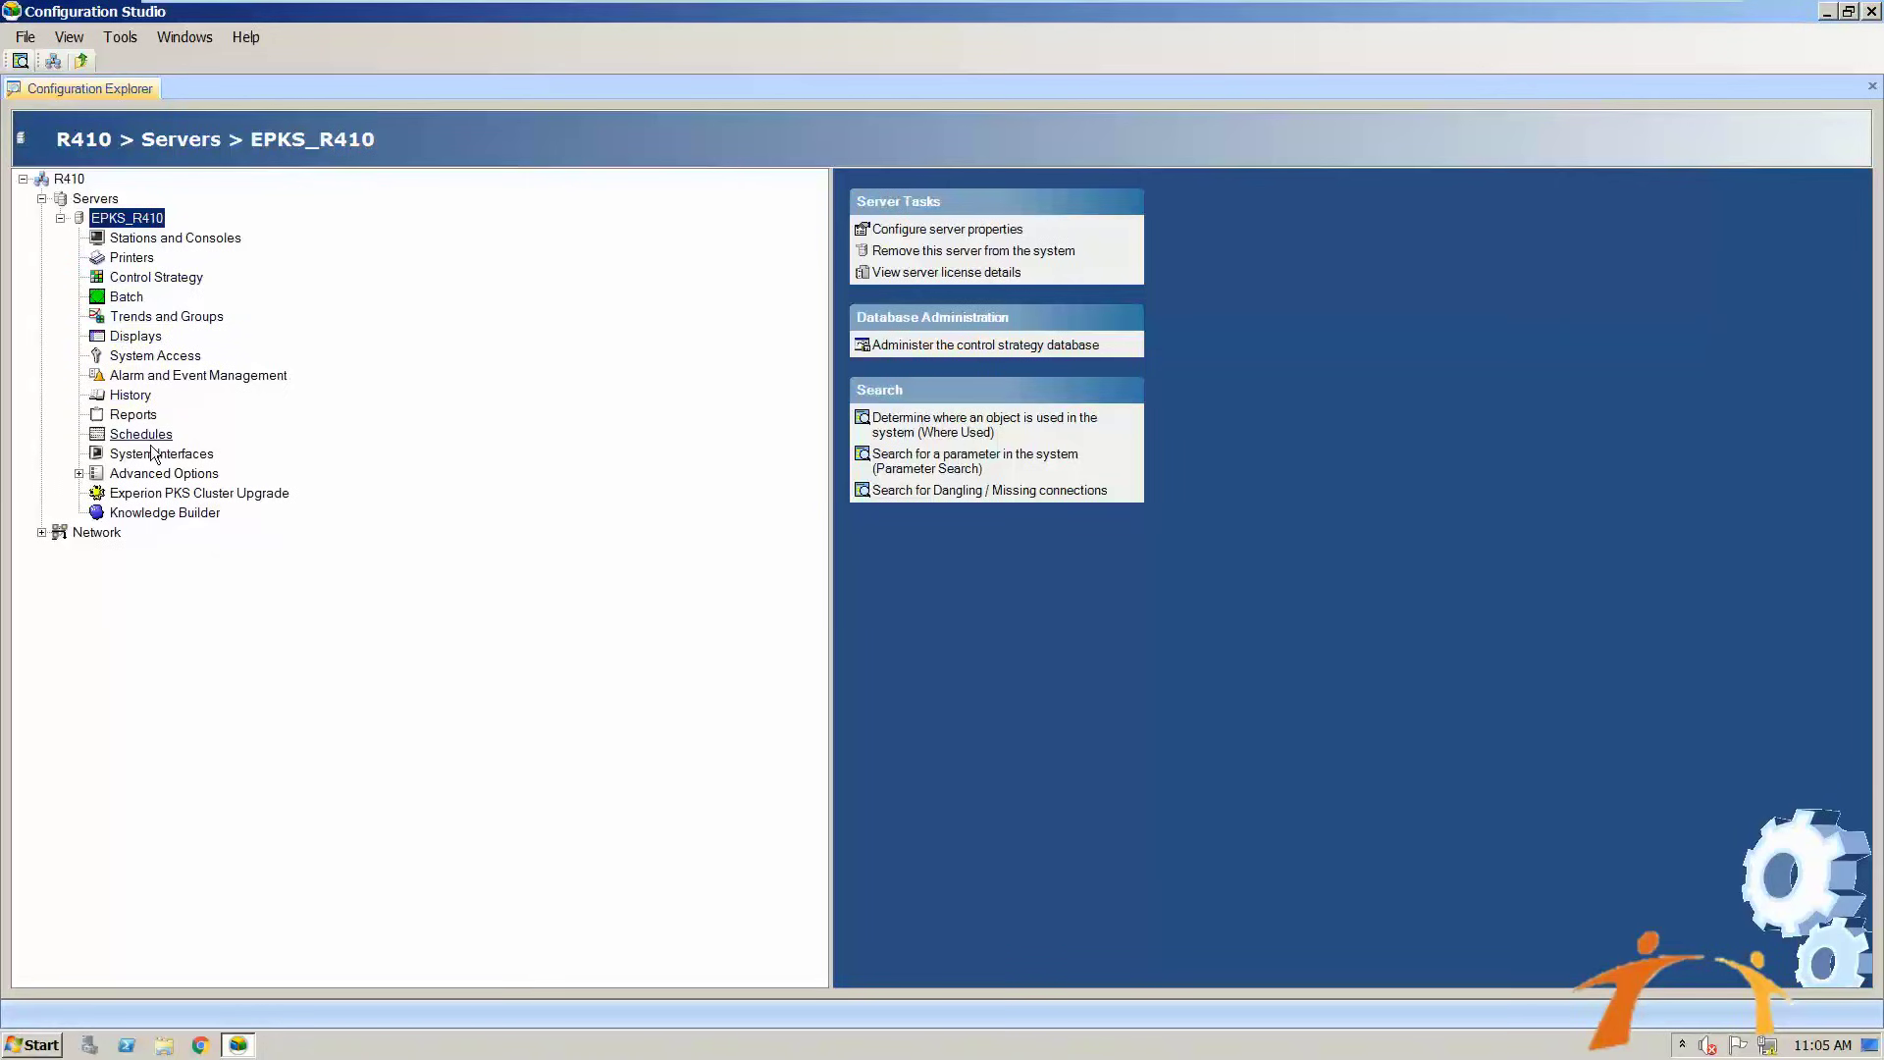
left_click(142, 284)
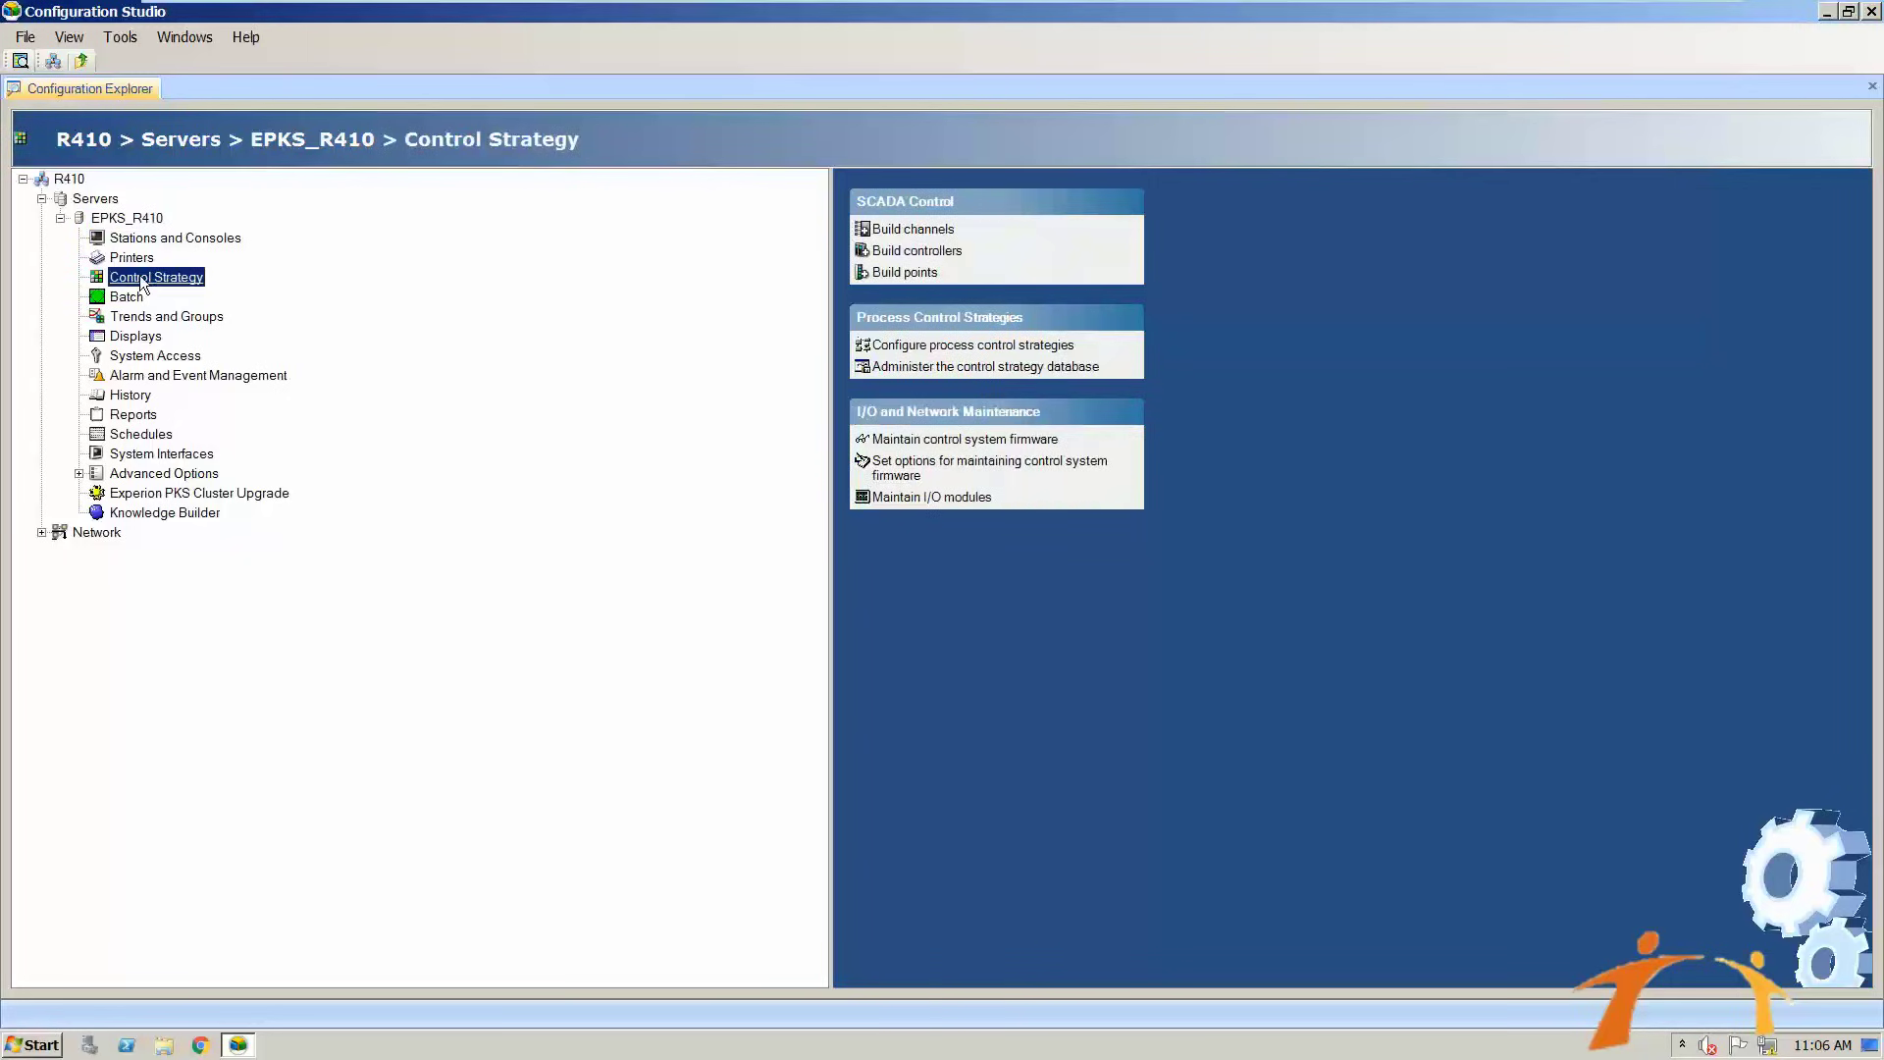
left_click(997, 346)
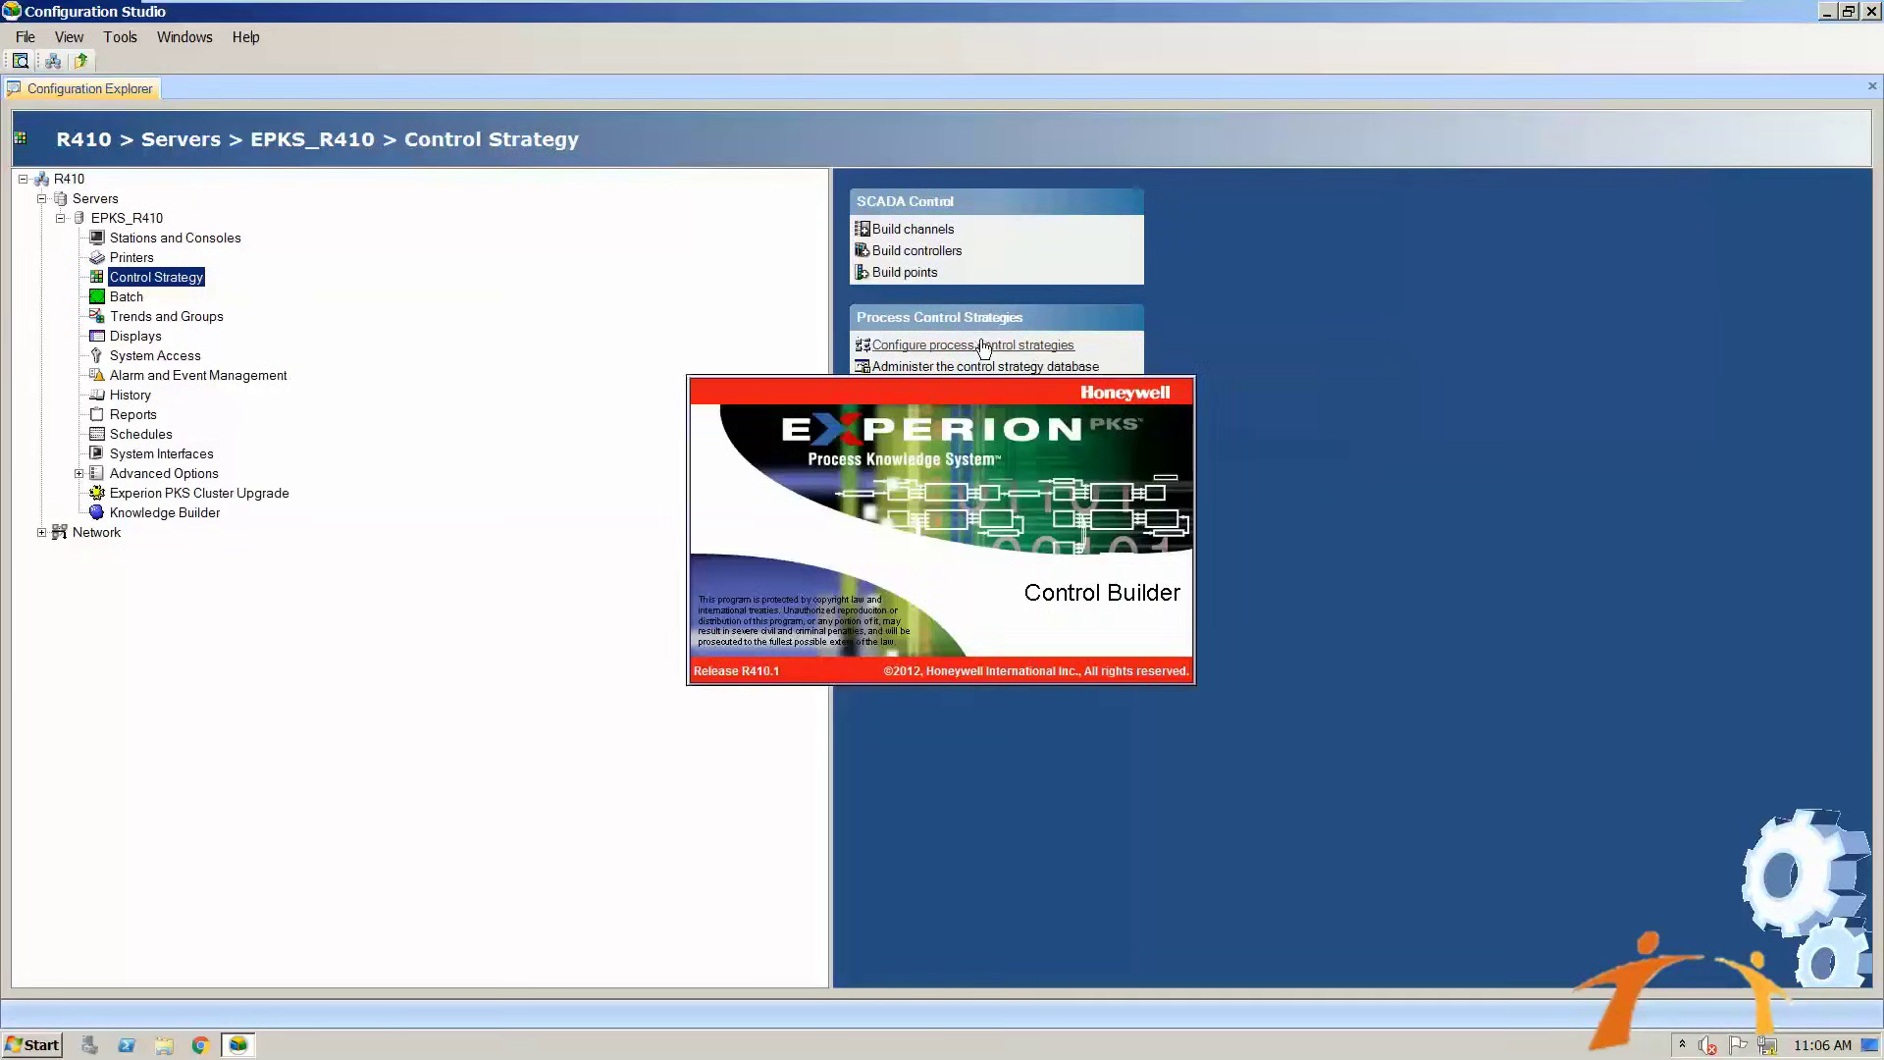
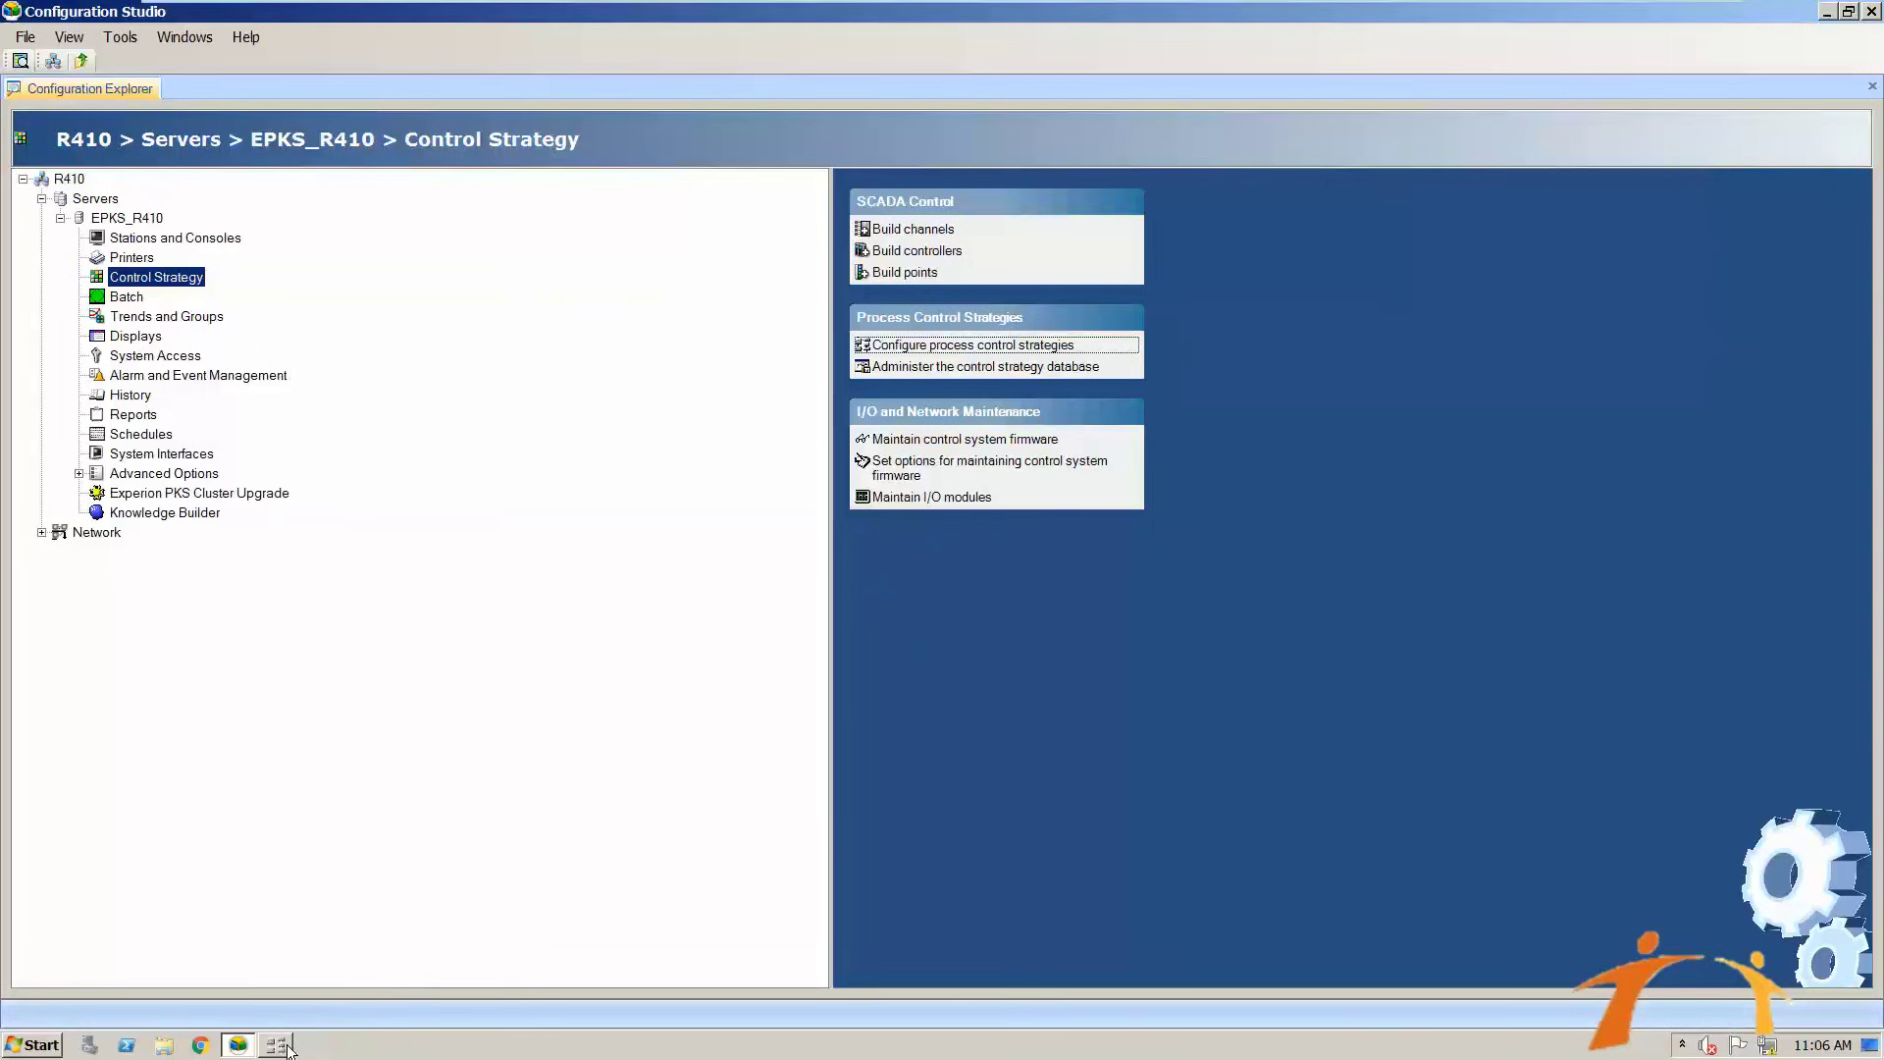
mouse_move(284, 1046)
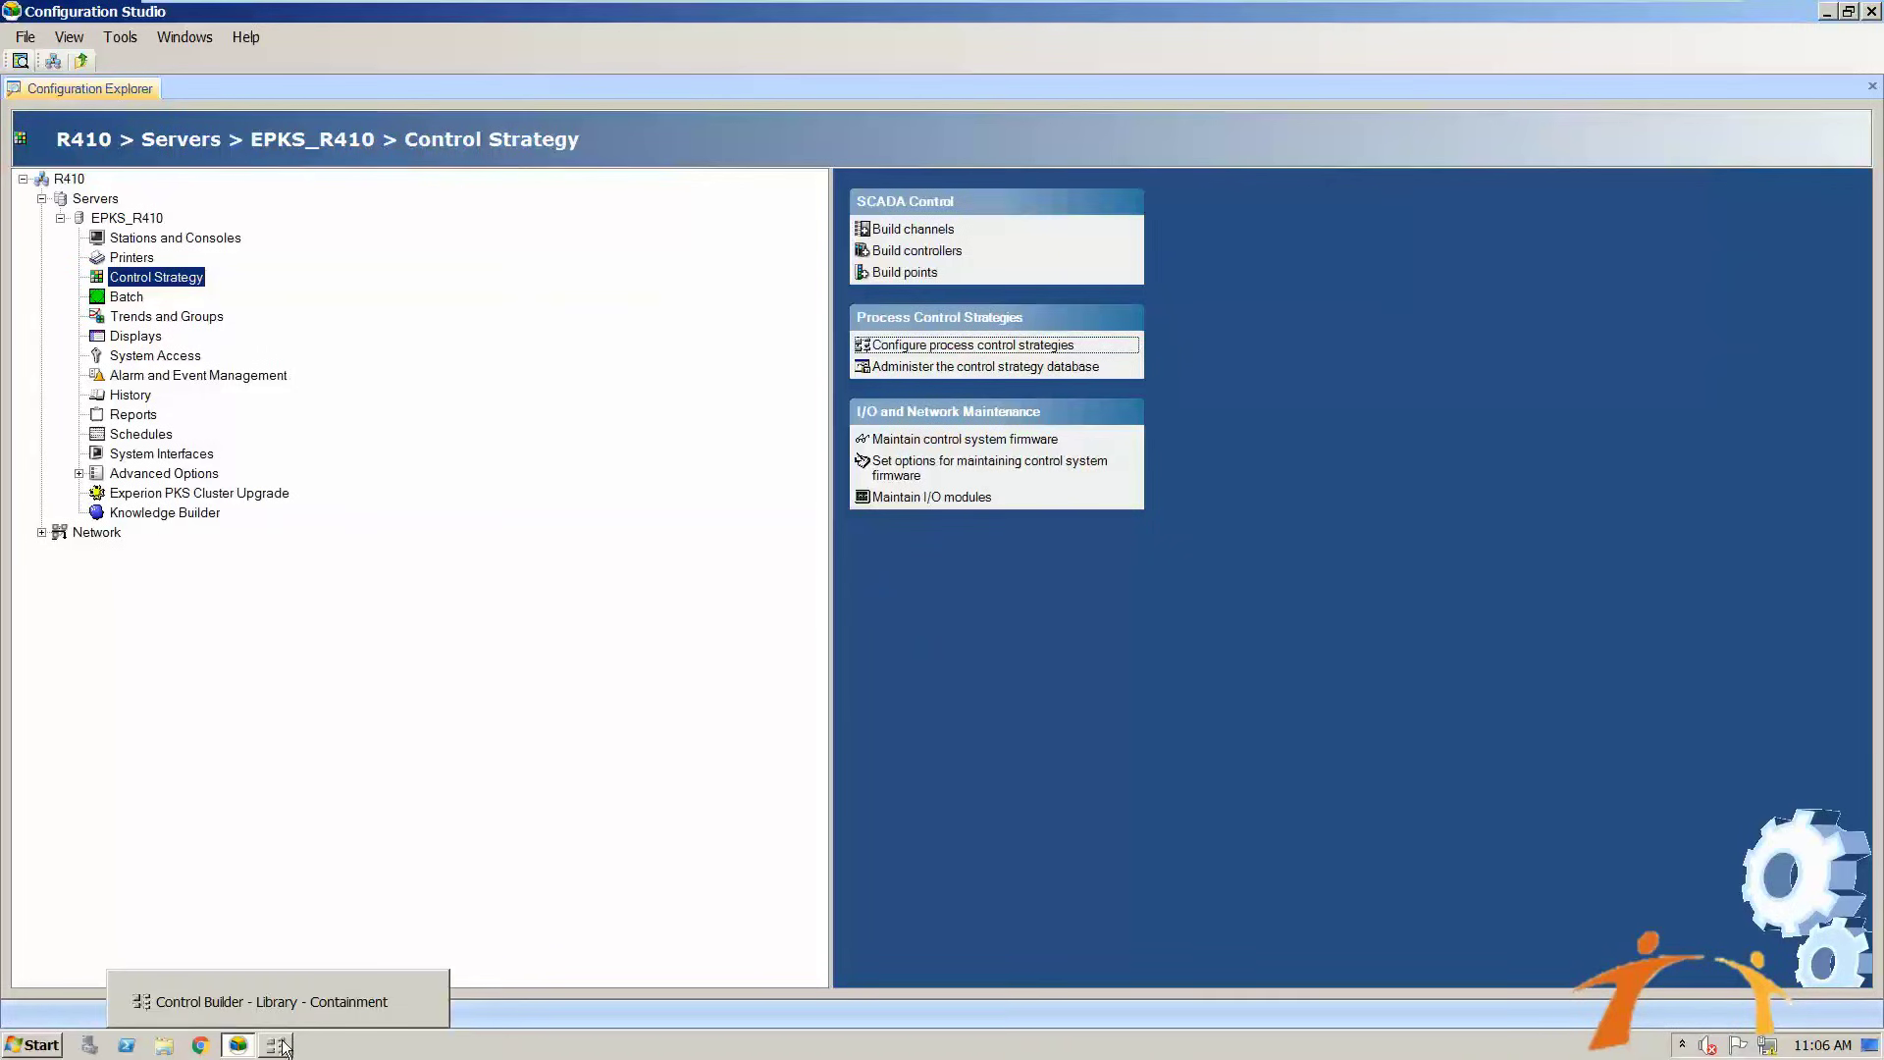
left_click(283, 1046)
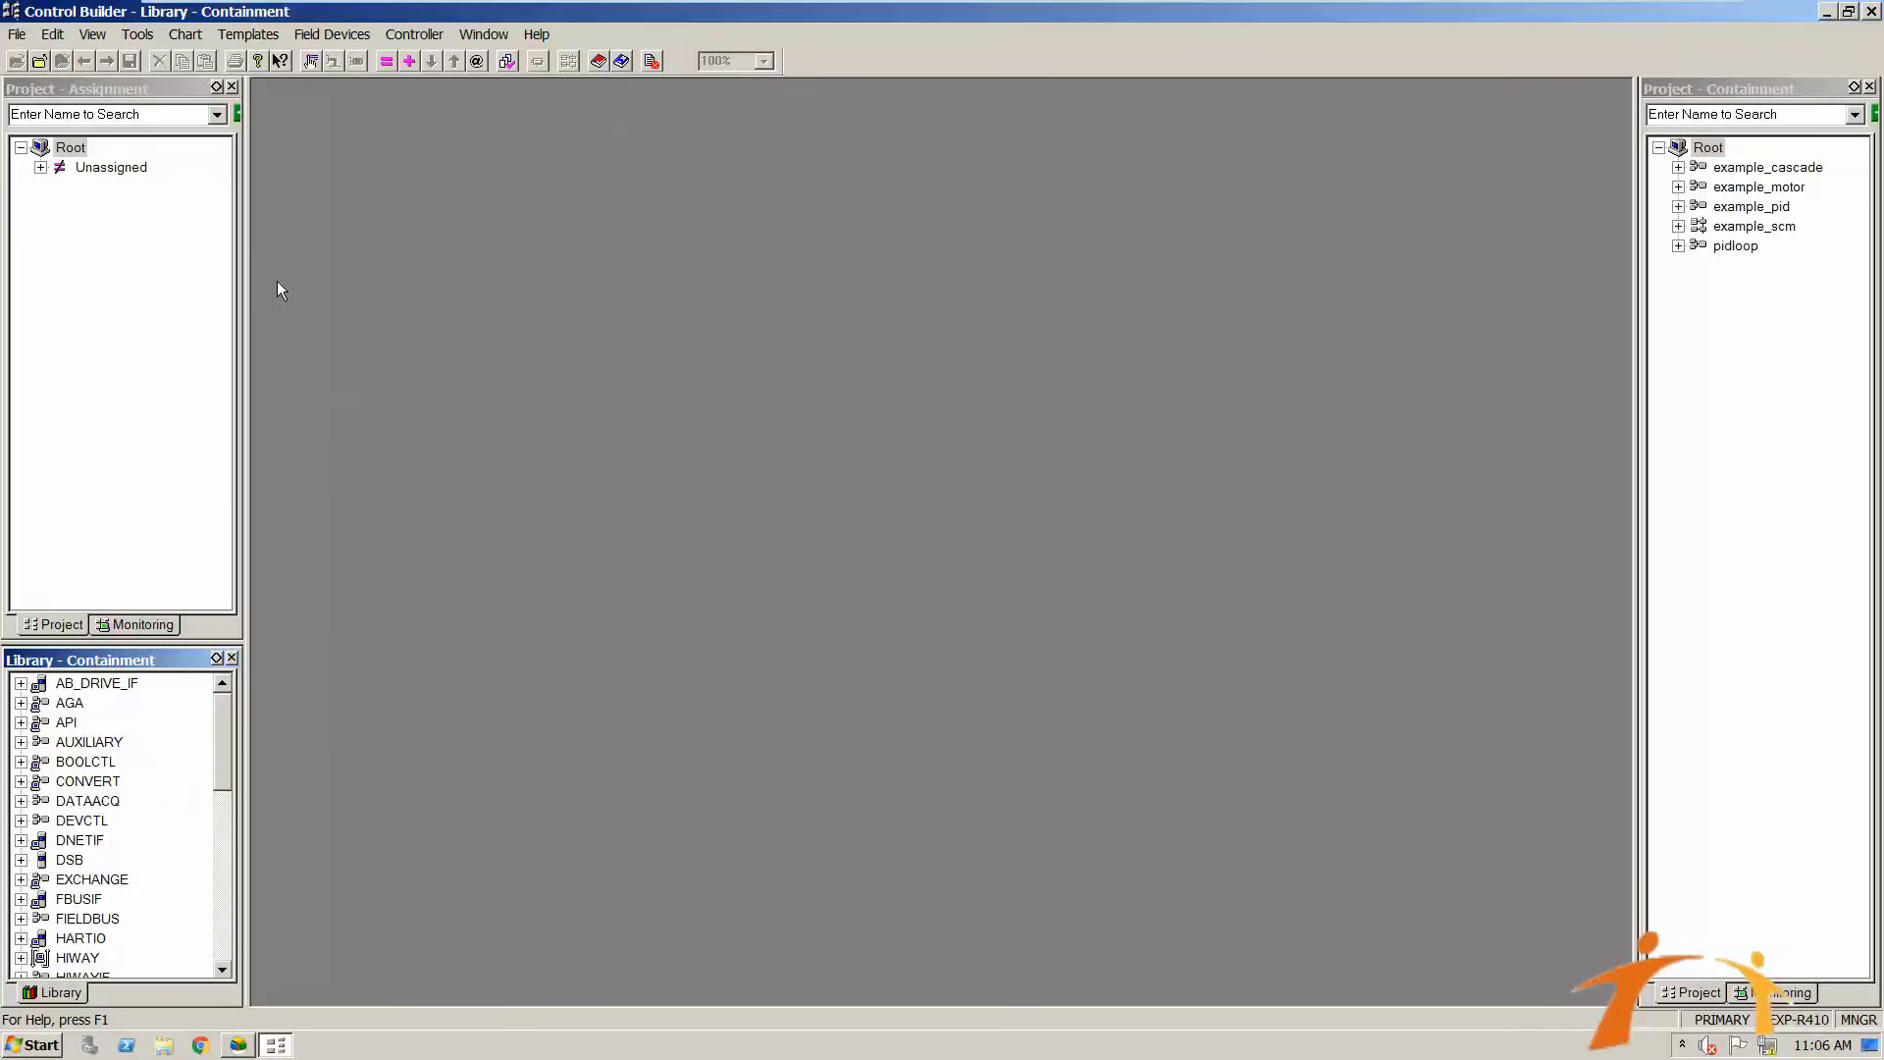
Examine the unassigned modules in the project assignment tree and the block categories in the library.
left_click(40, 167)
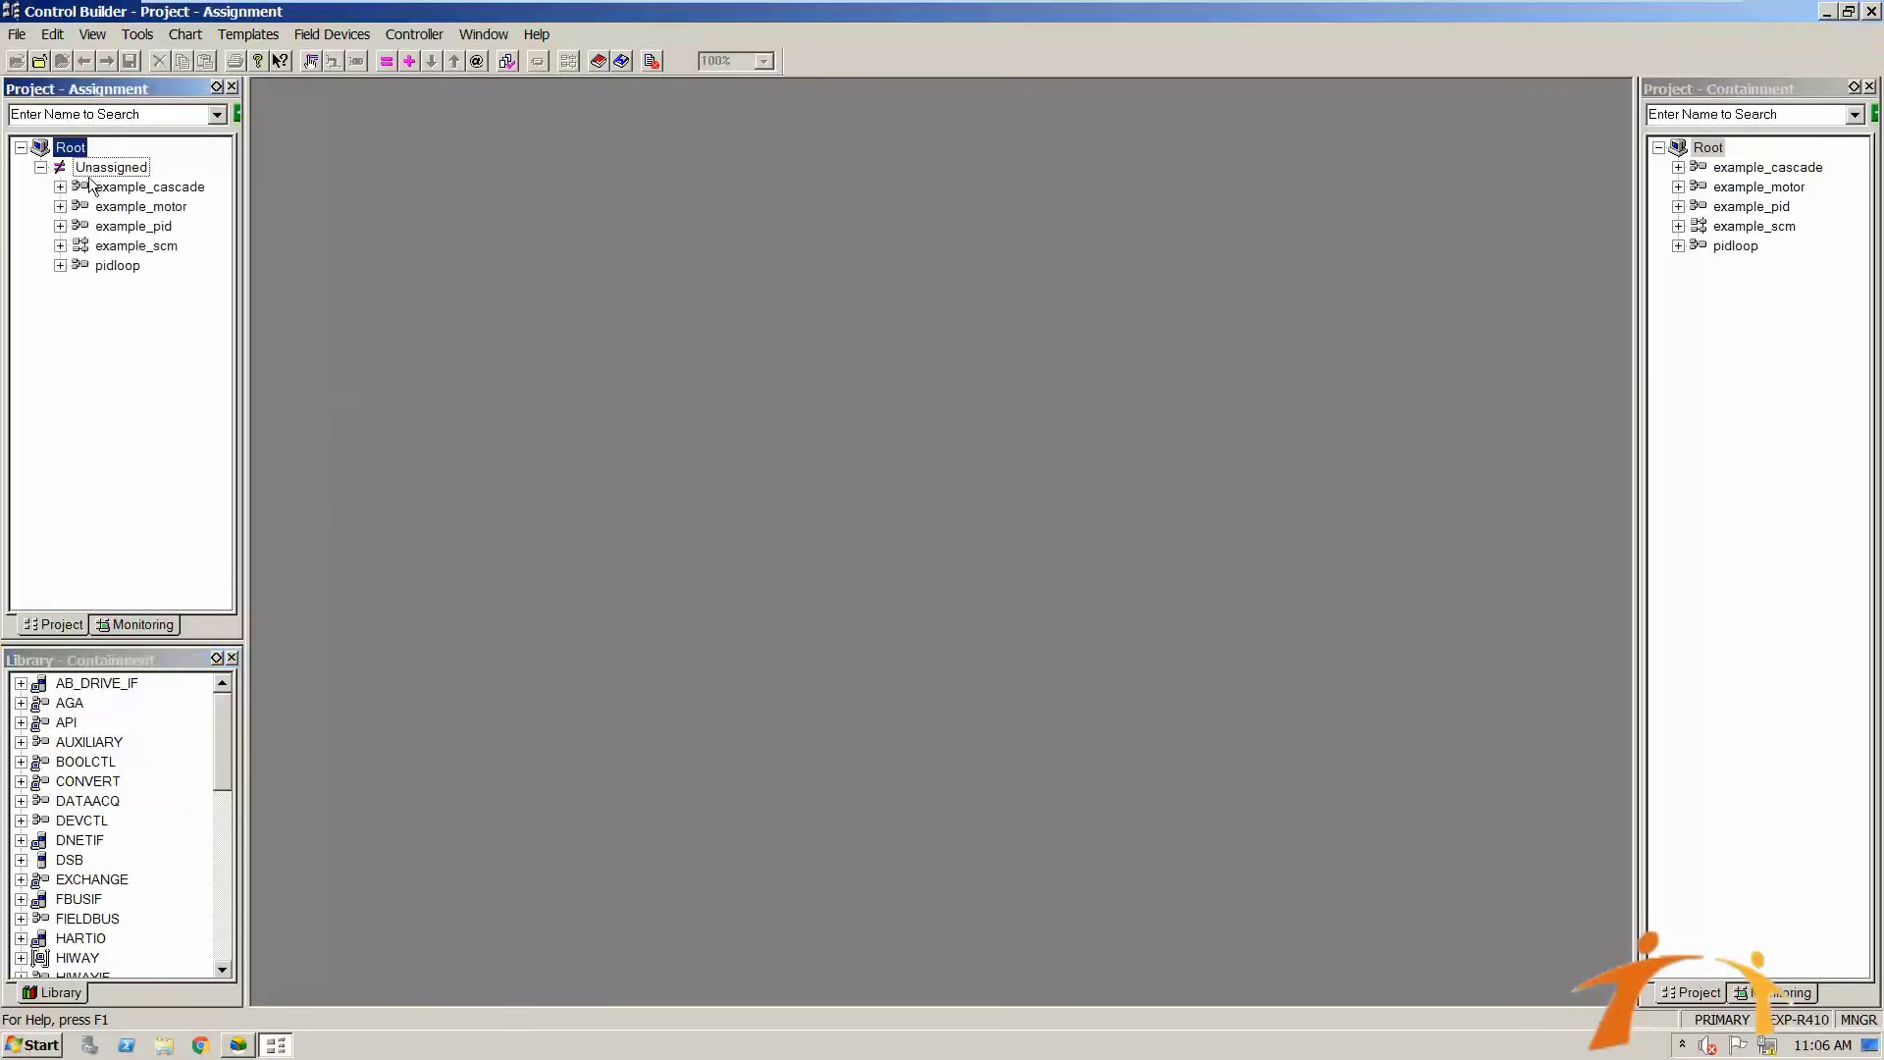
left_click(40, 167)
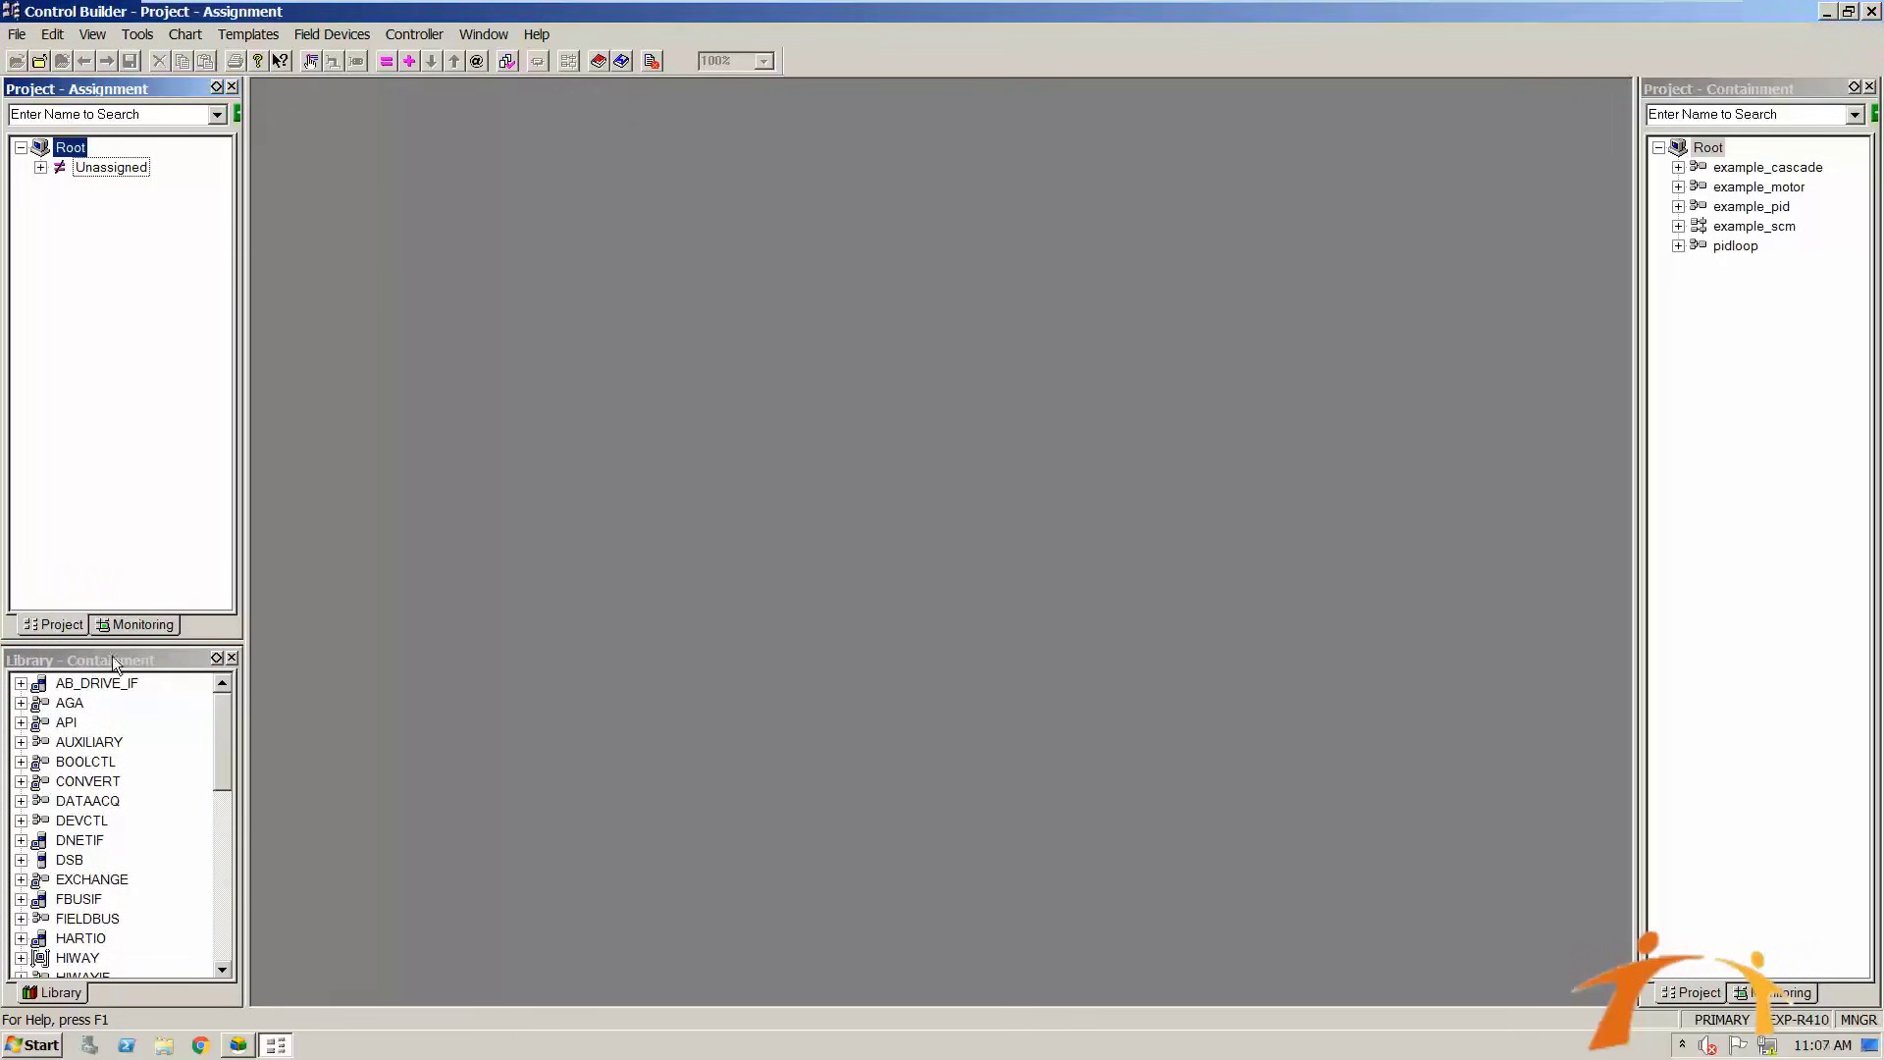
left_click(68, 687)
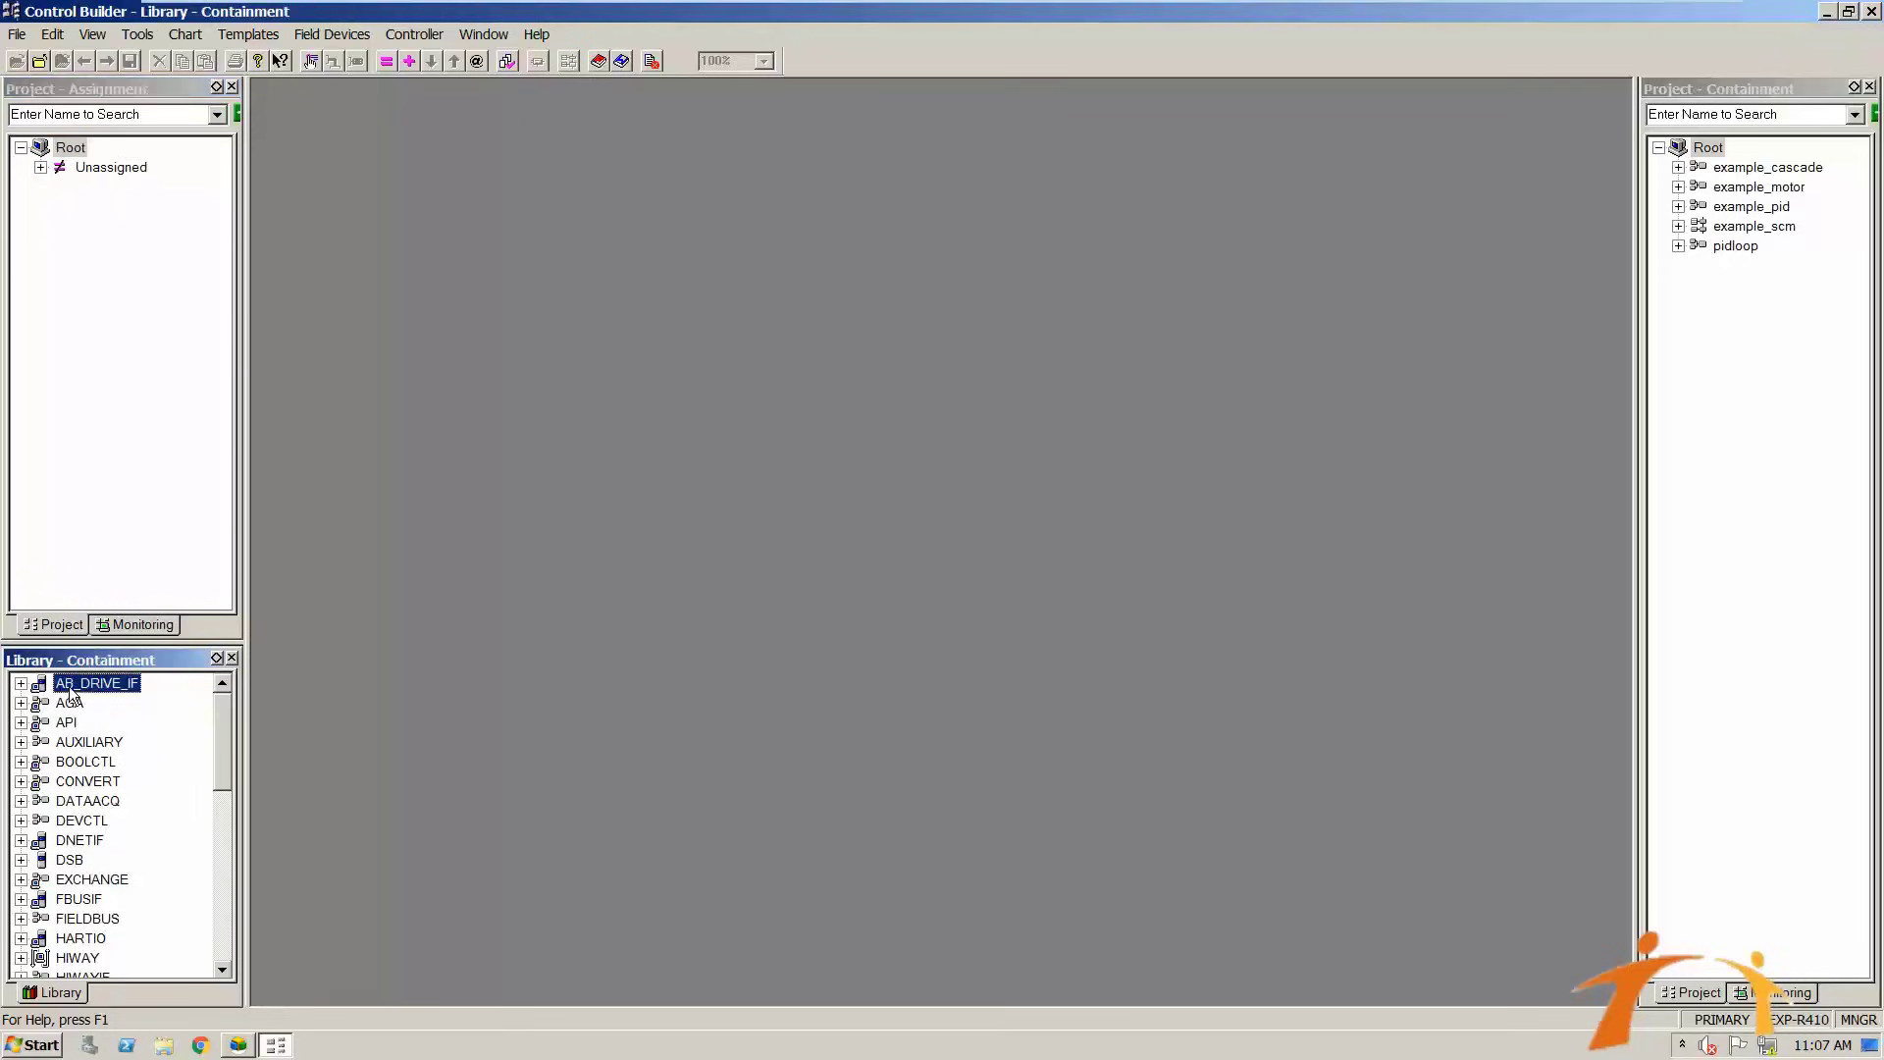
scroll(88, 844, "down", 2)
scroll(125, 781, "up", 2)
left_click(157, 392)
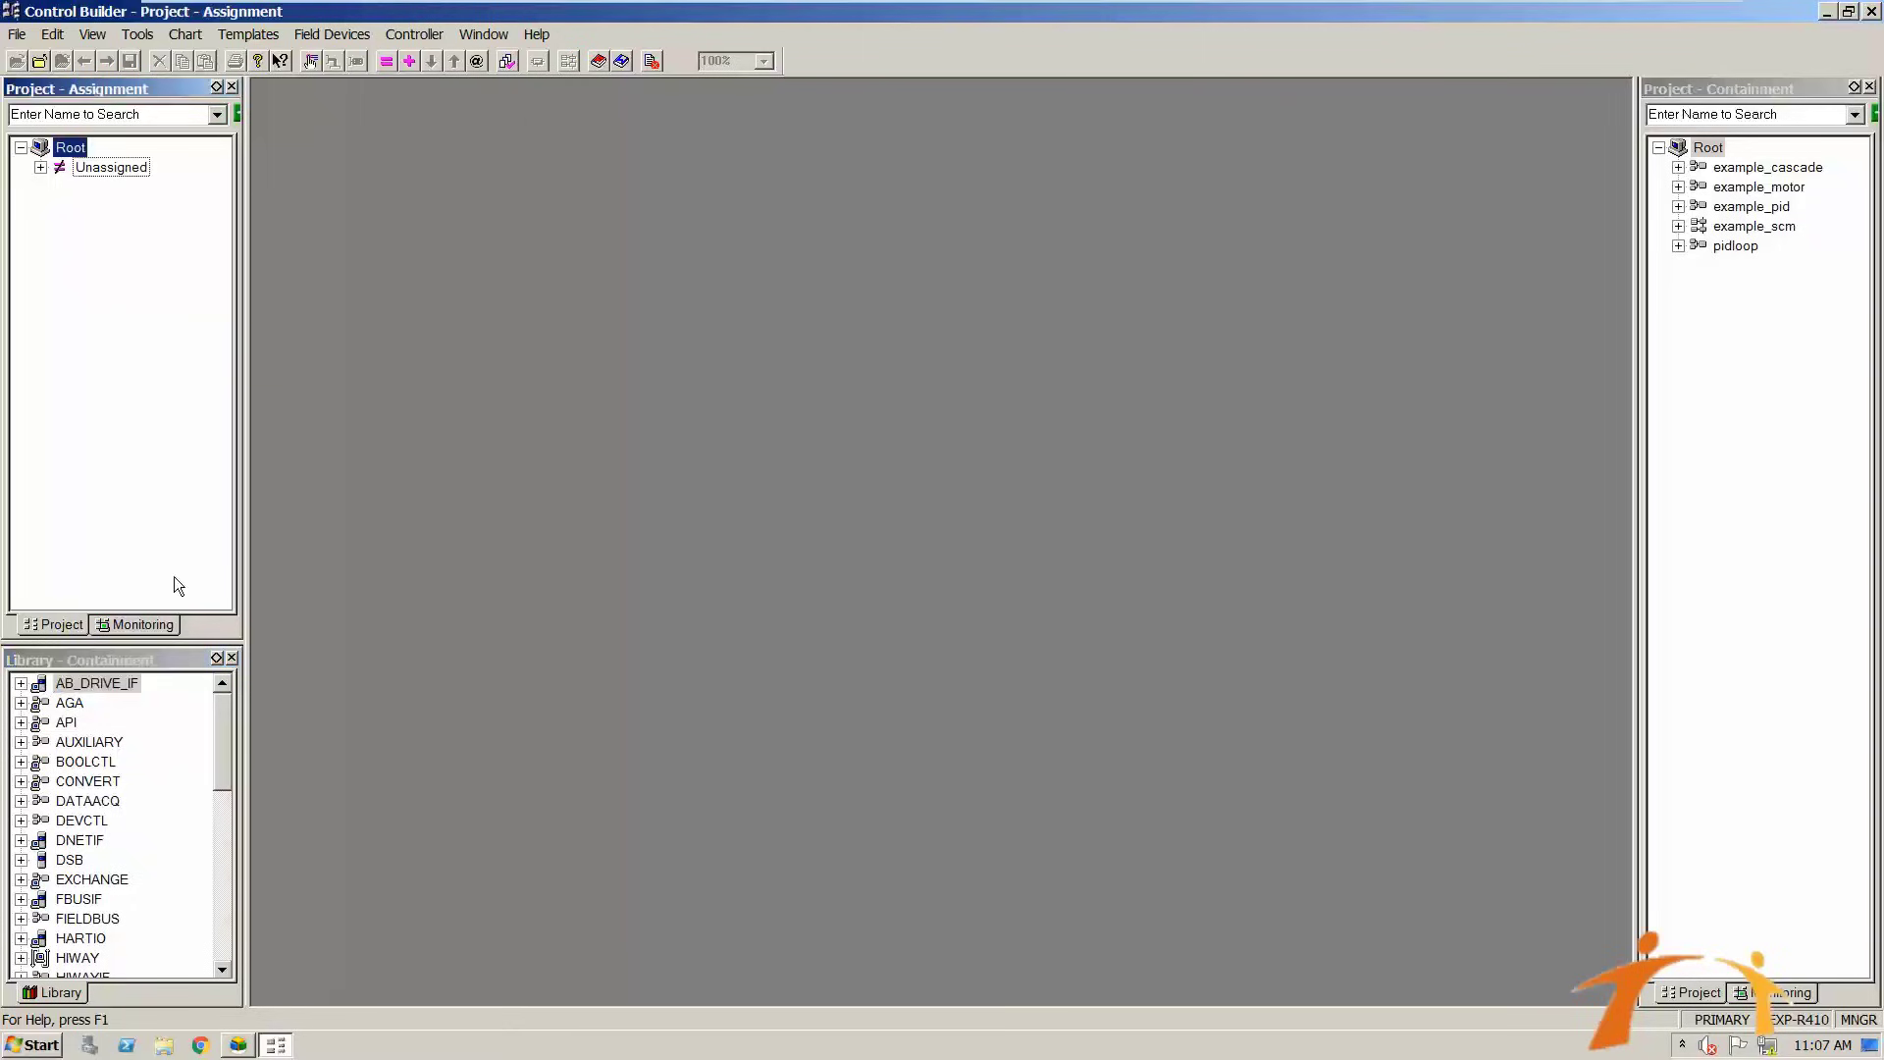
Compare the Monitoring and Project views of the assignment and containment trees, and close Control Builder.
left_click(151, 624)
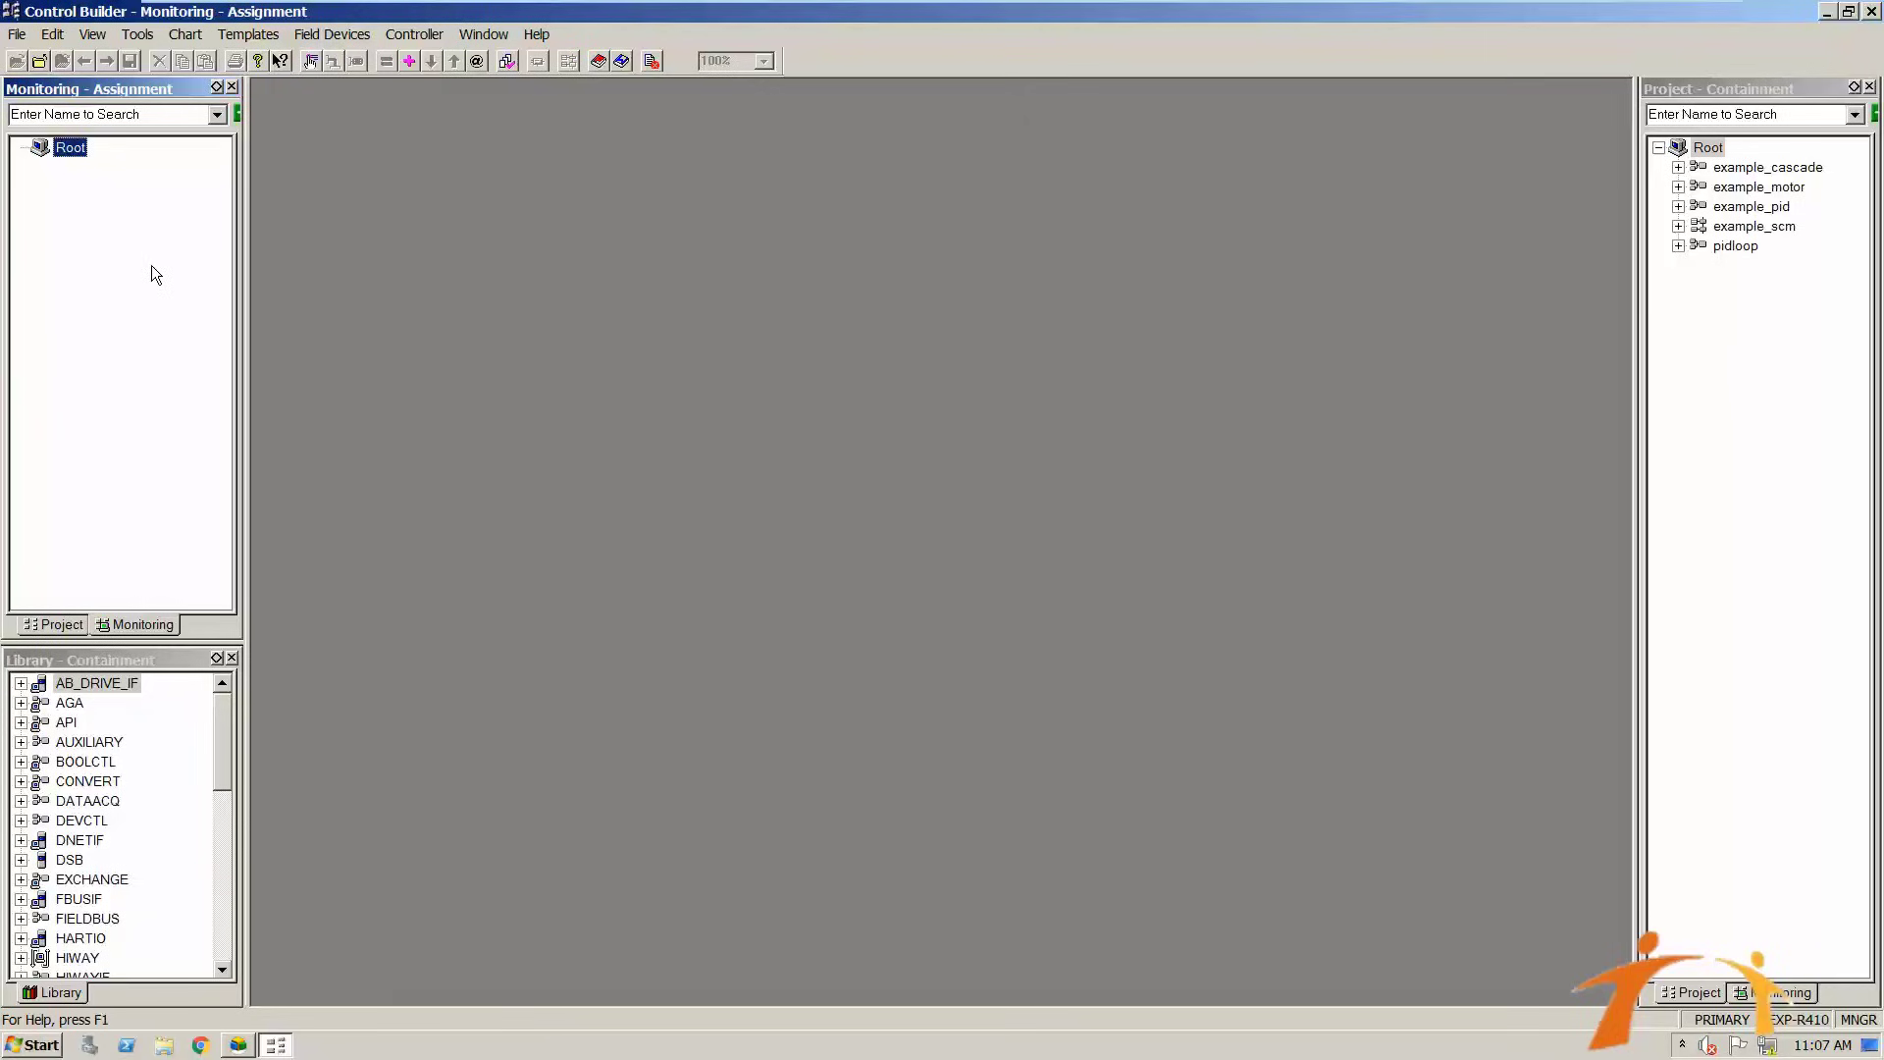
left_click(54, 626)
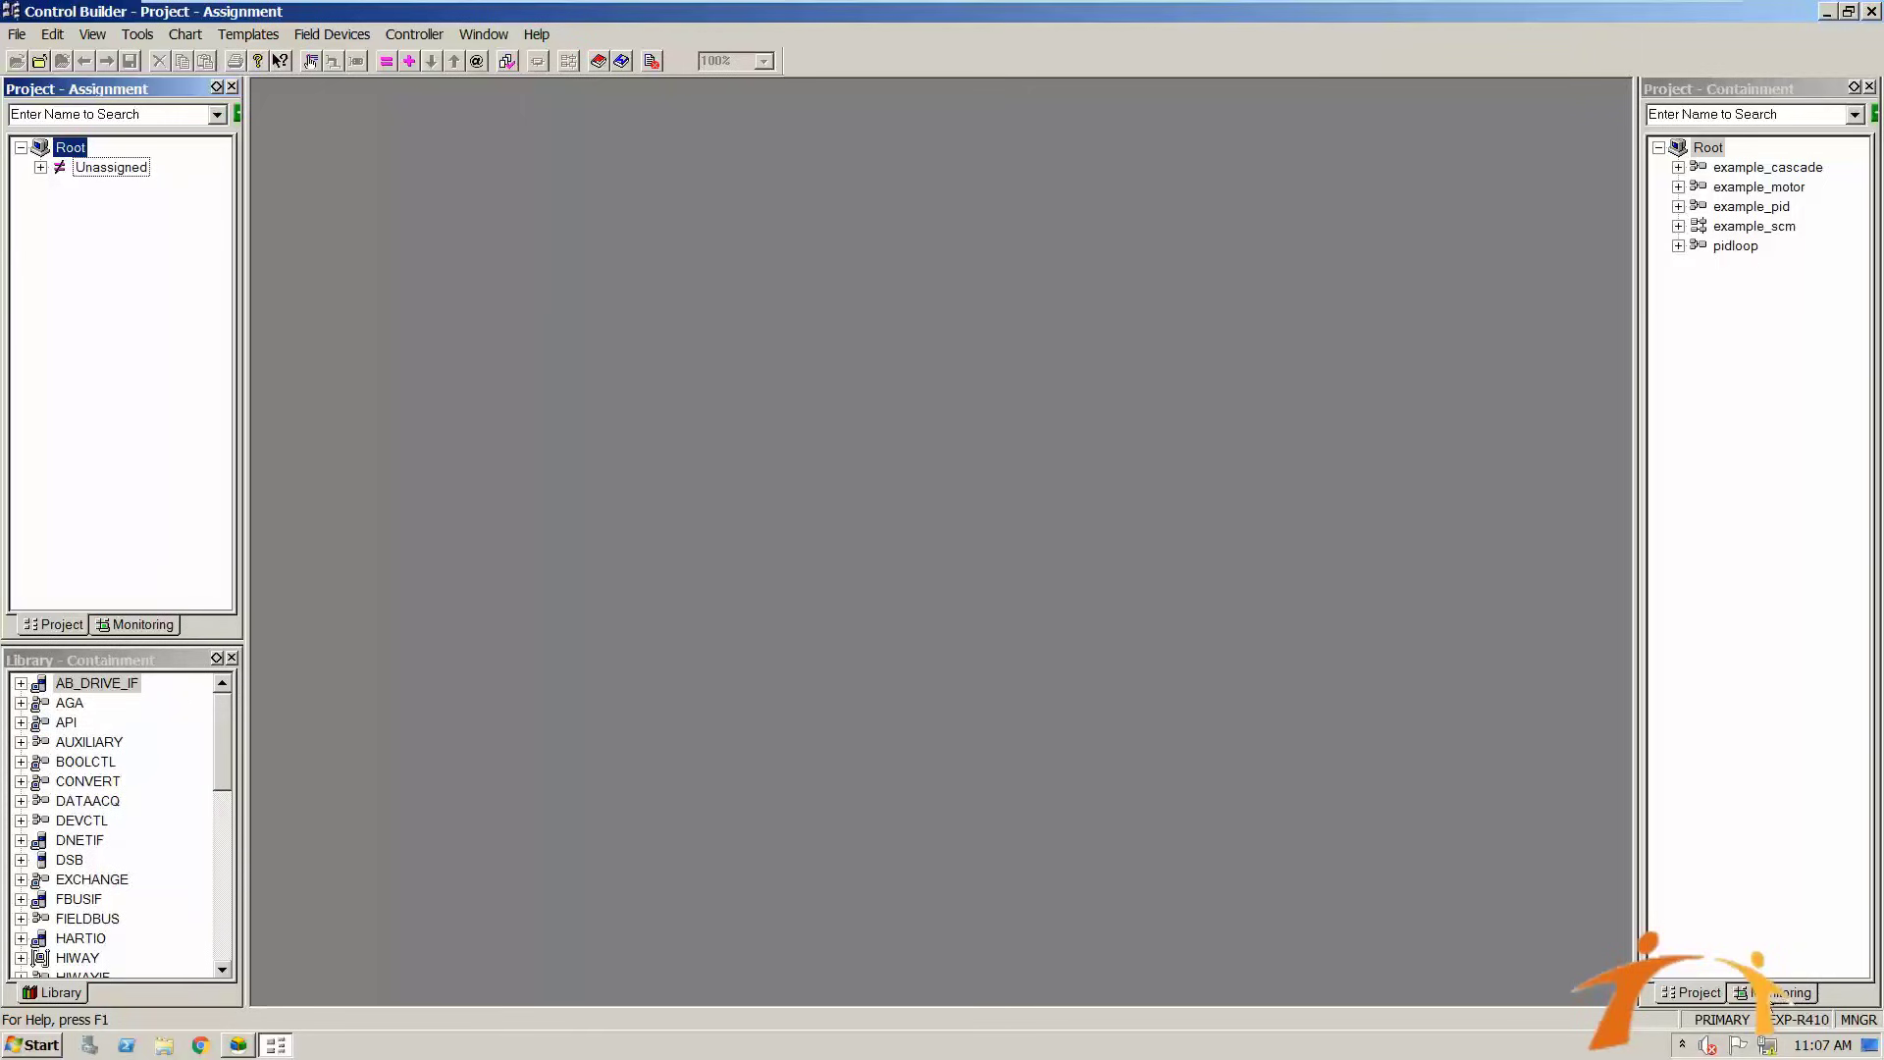
left_click(1774, 993)
left_click(1692, 992)
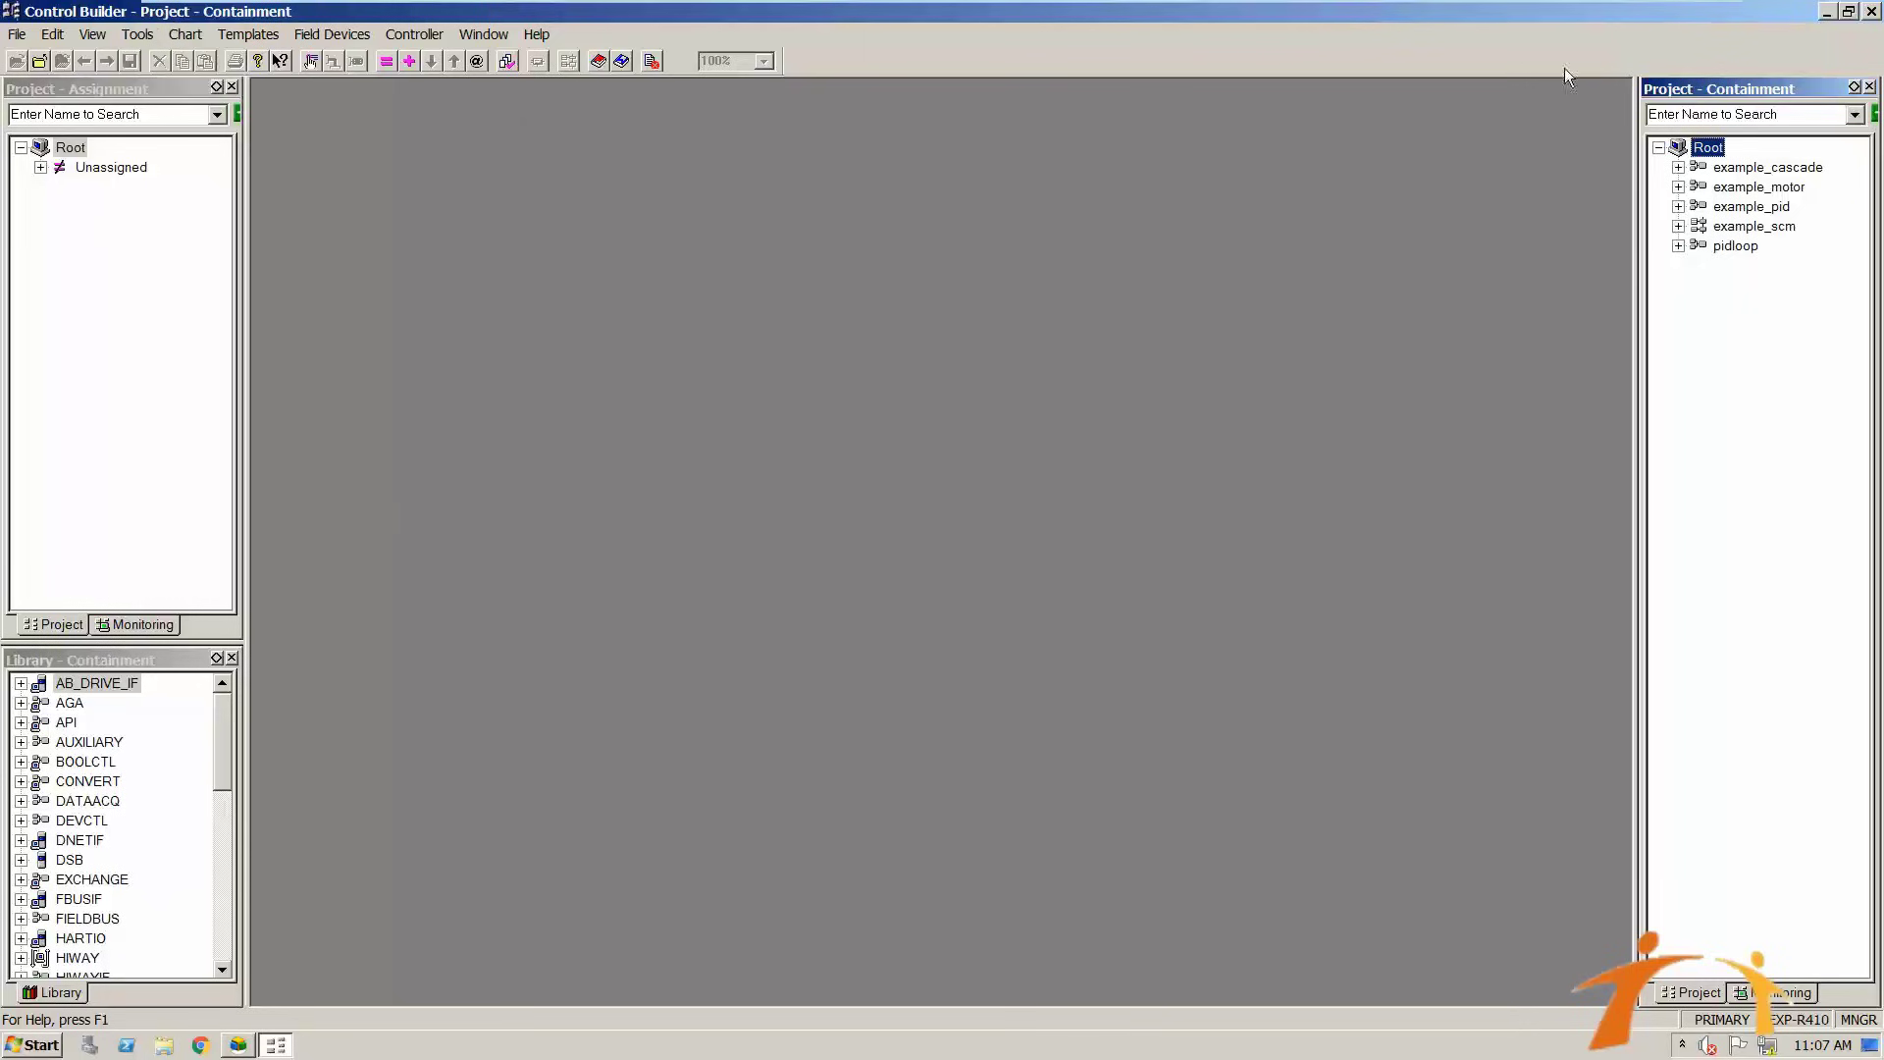
left_click(1872, 14)
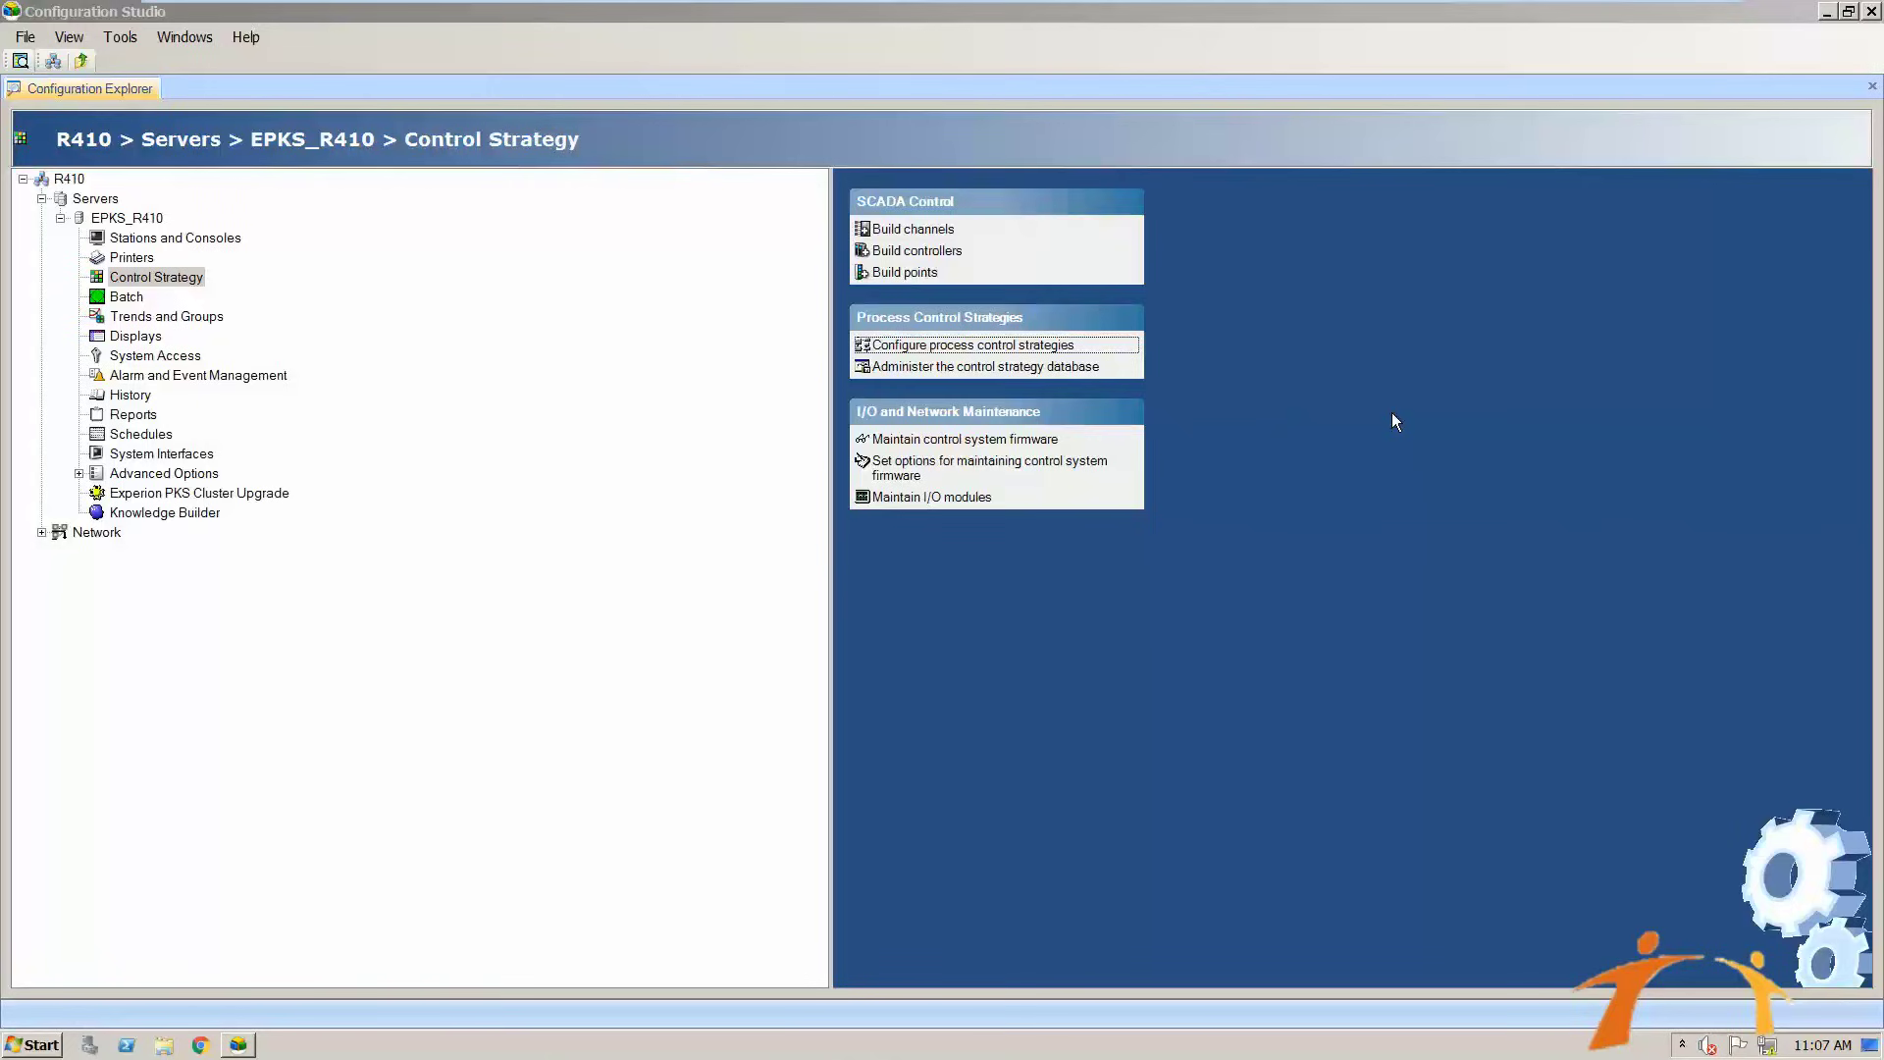
Open Quick Builder from the SCADA channel building task, view it maximized and close it.
left_click(914, 231)
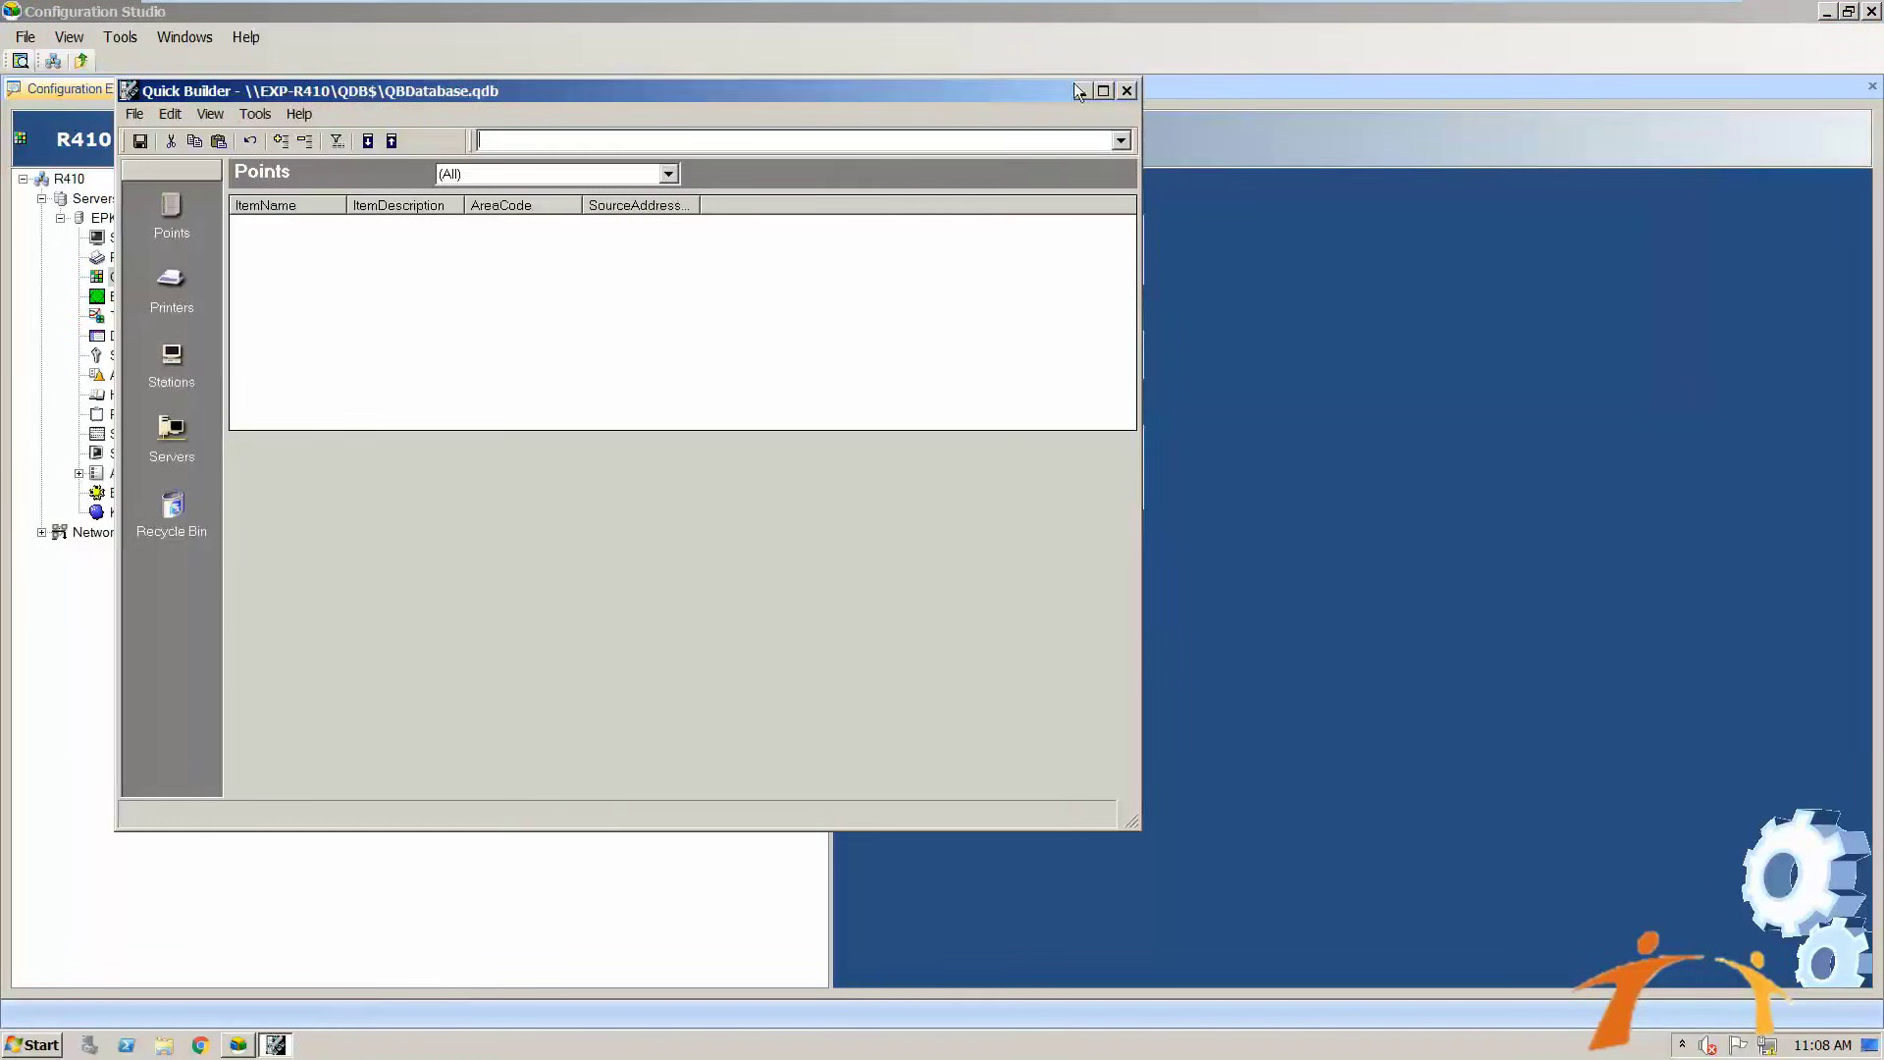
left_click(1101, 91)
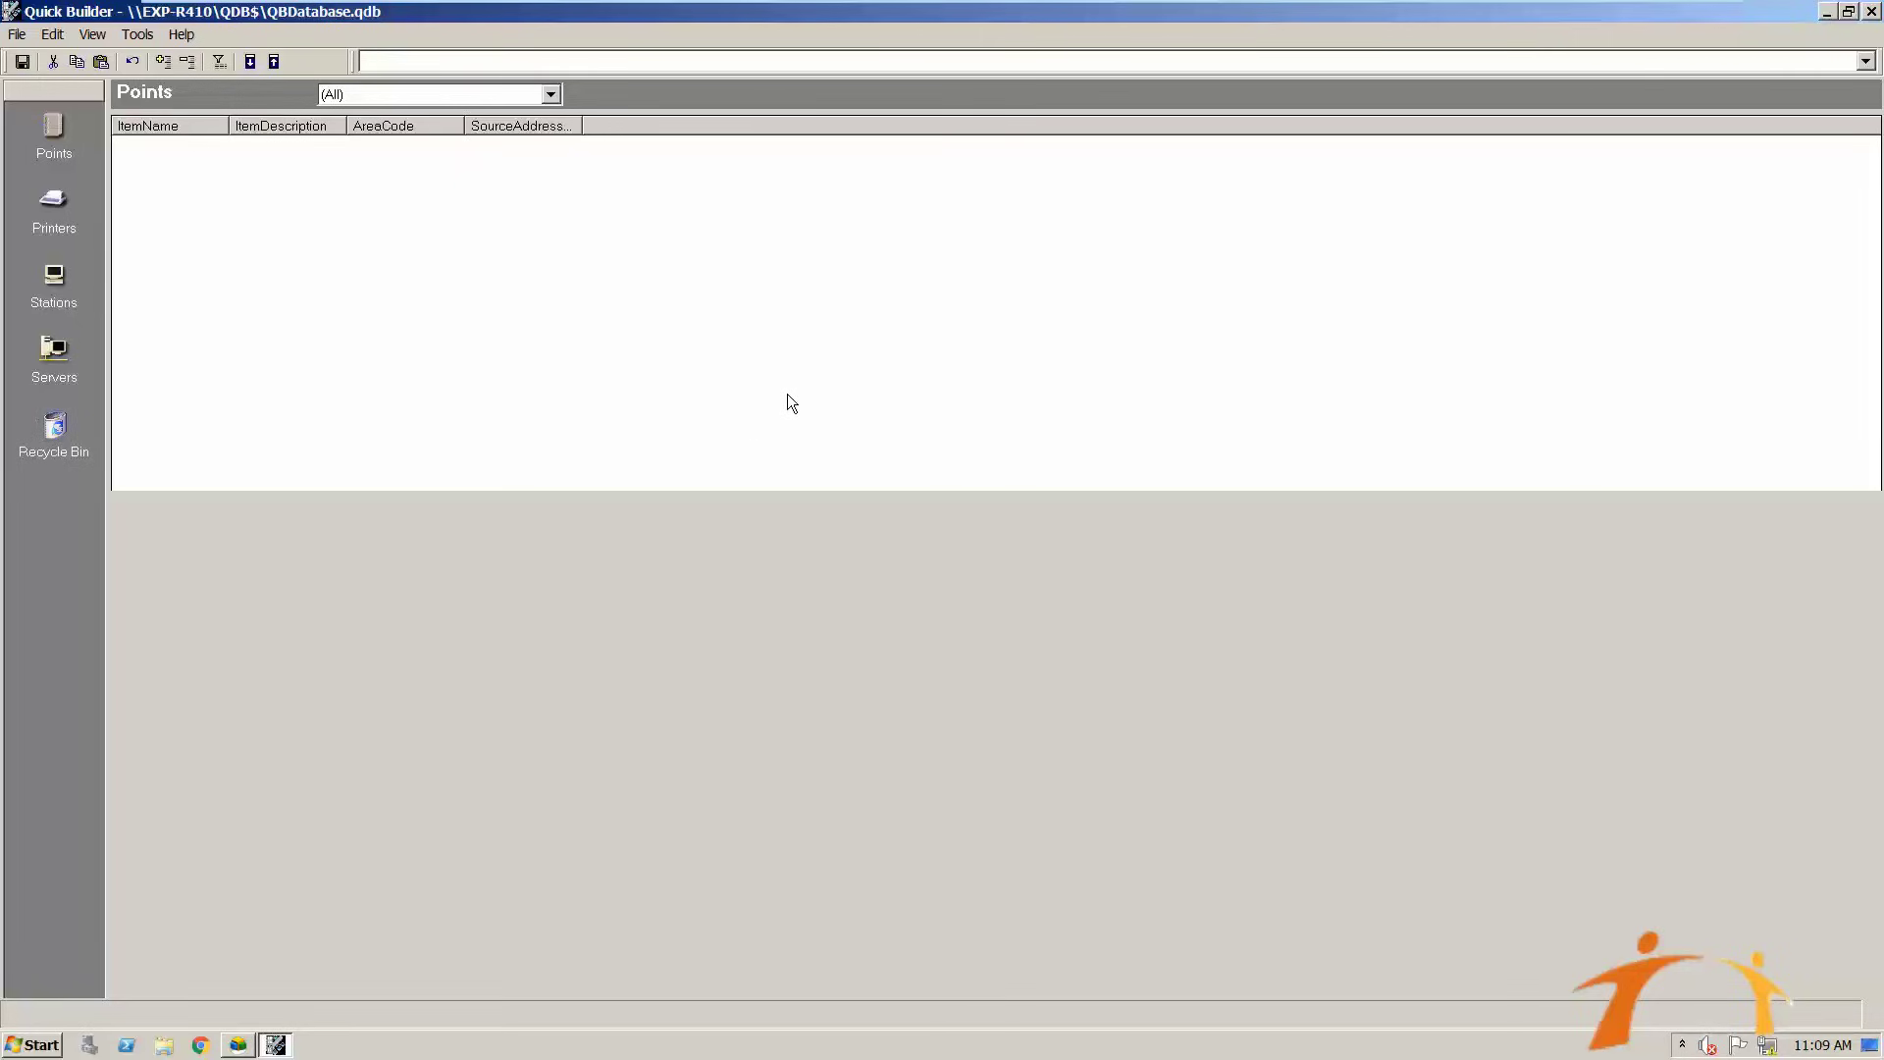
left_click(1871, 11)
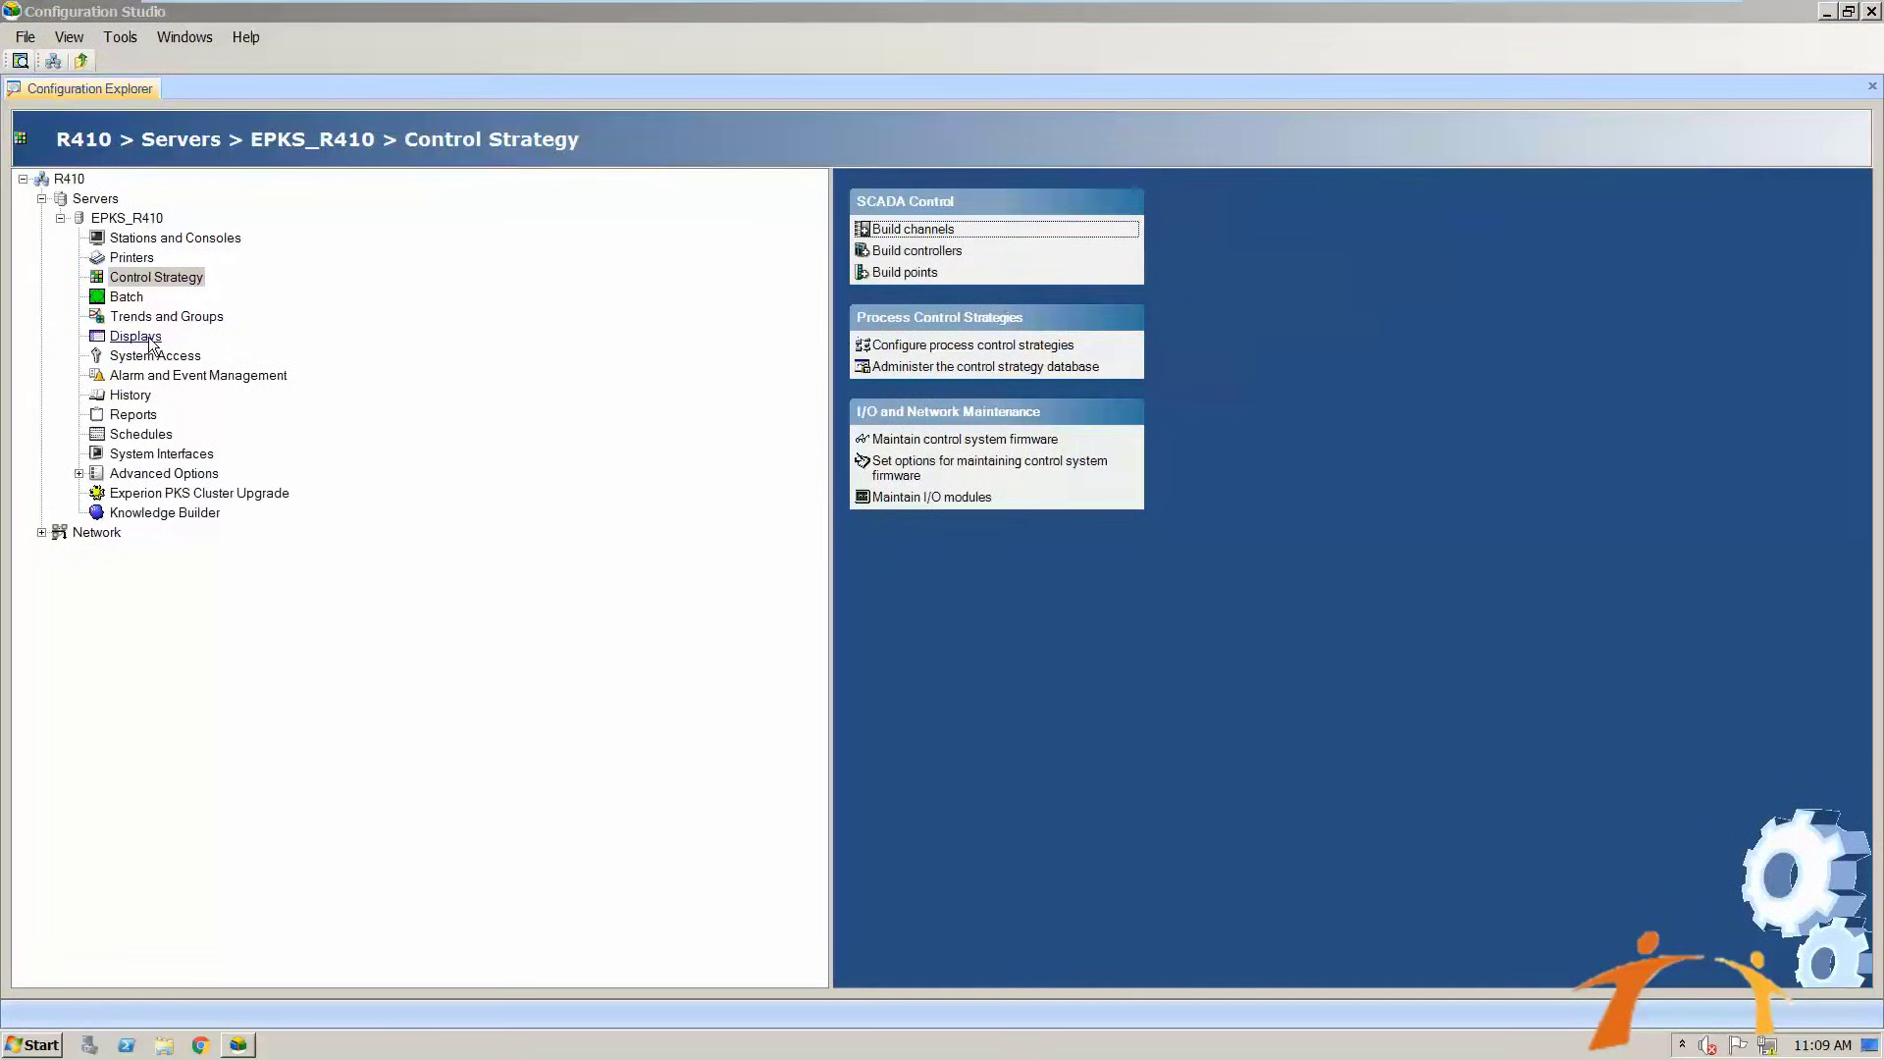
Show the Displays tasks of the EPKS_R410 server, and open HMIWeb Display Builder, view it maximized and close it.
left_click(137, 337)
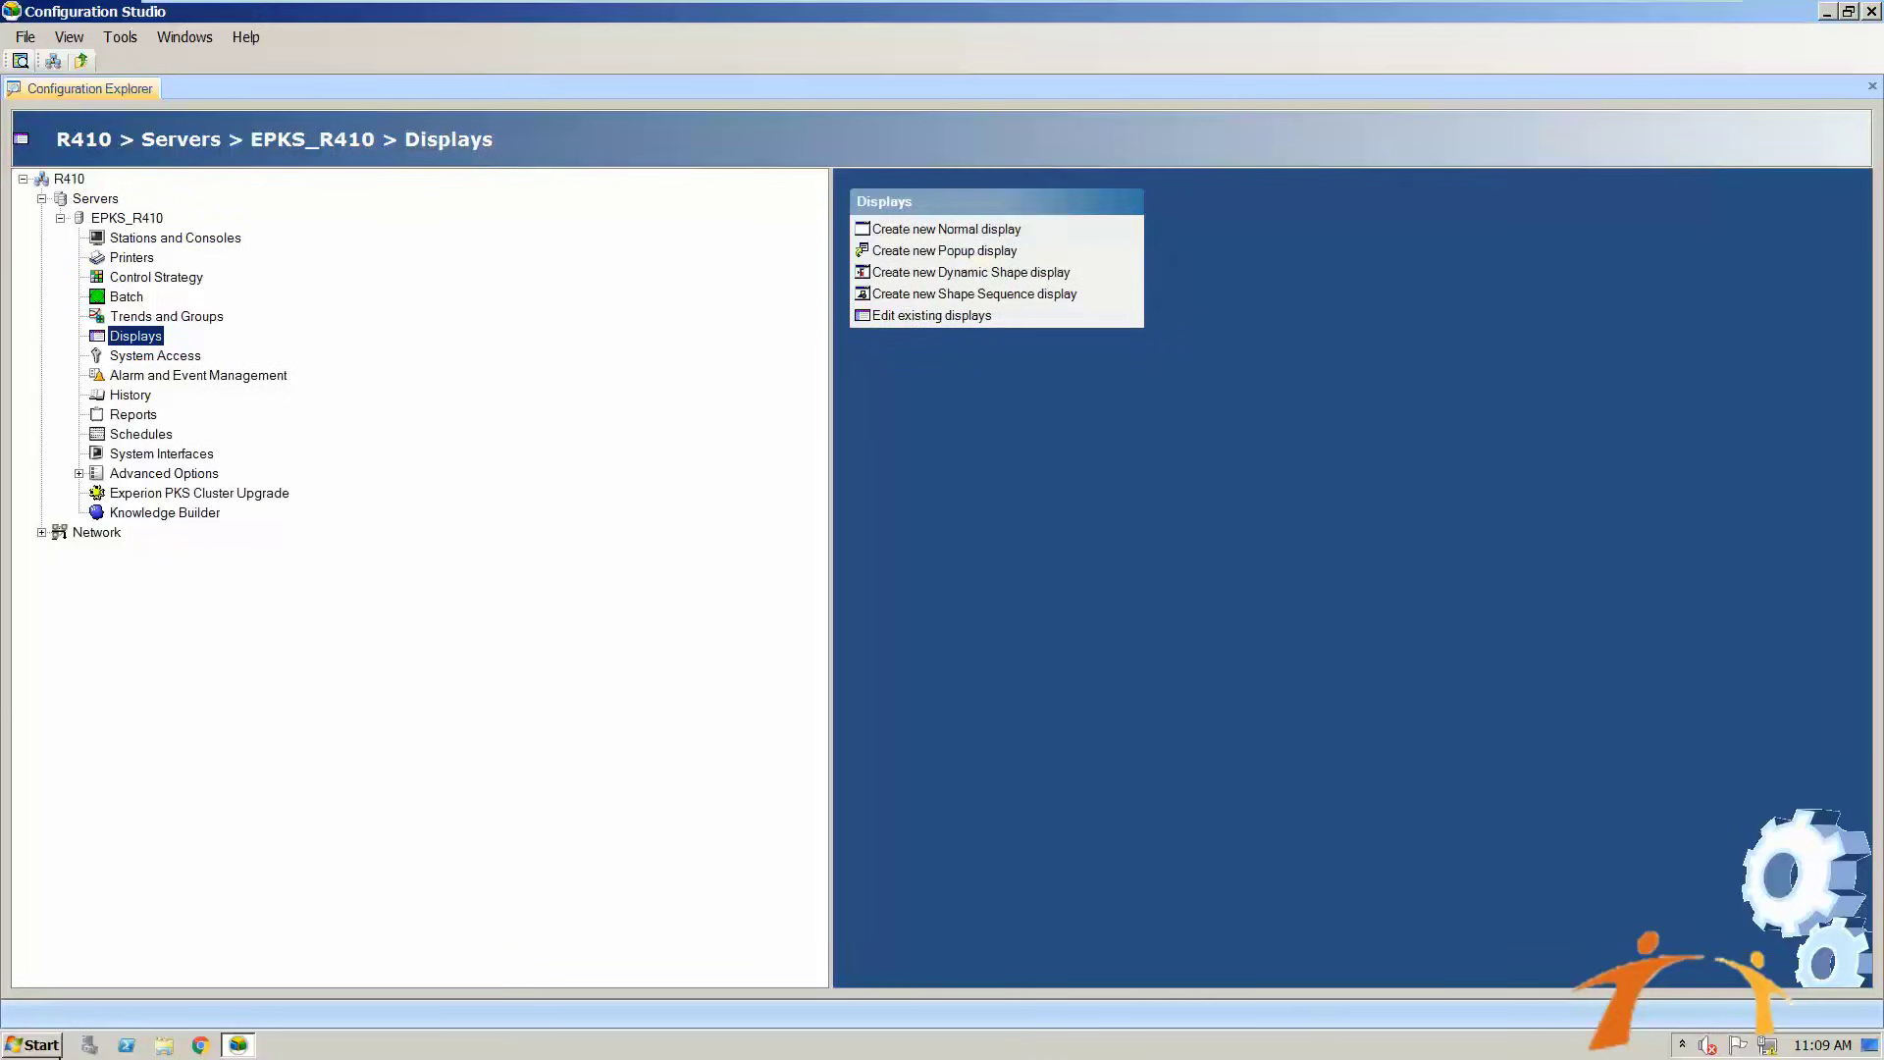
left_click(41, 1051)
left_click(73, 968)
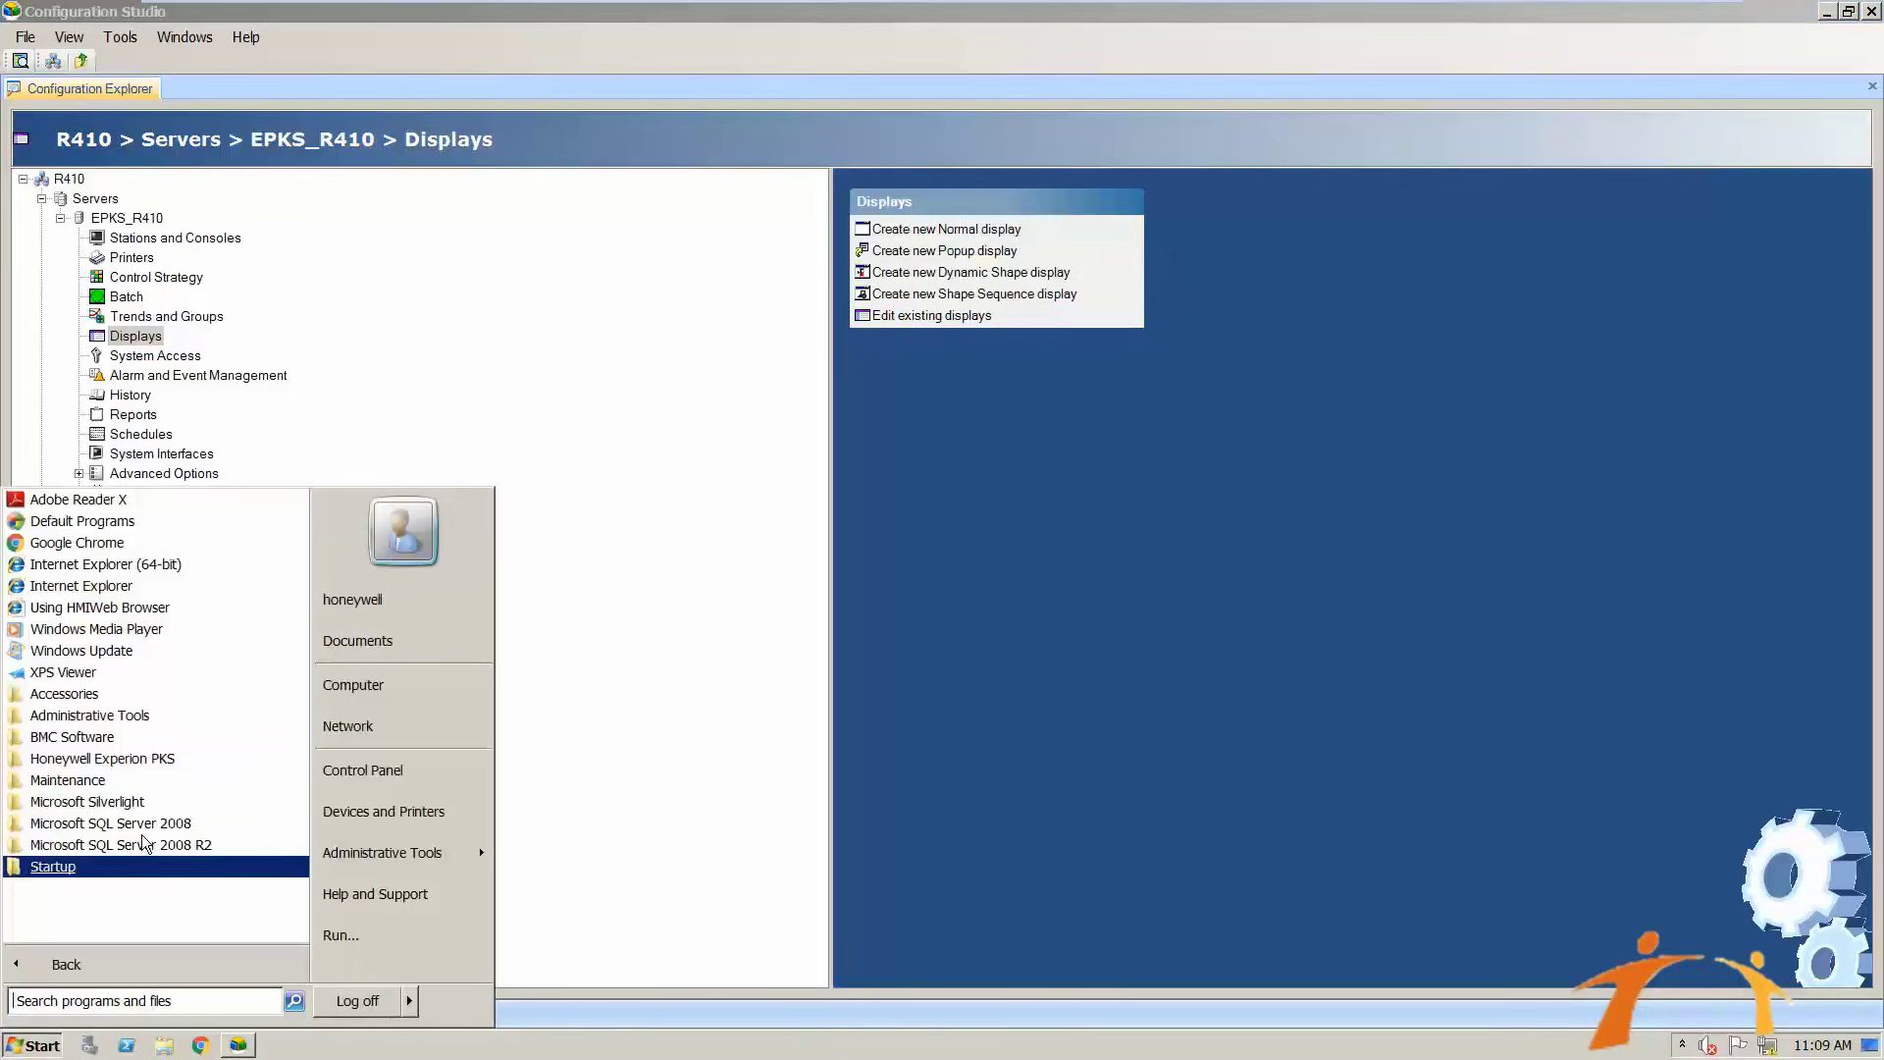
left_click(143, 773)
scroll(190, 823, "down", 1)
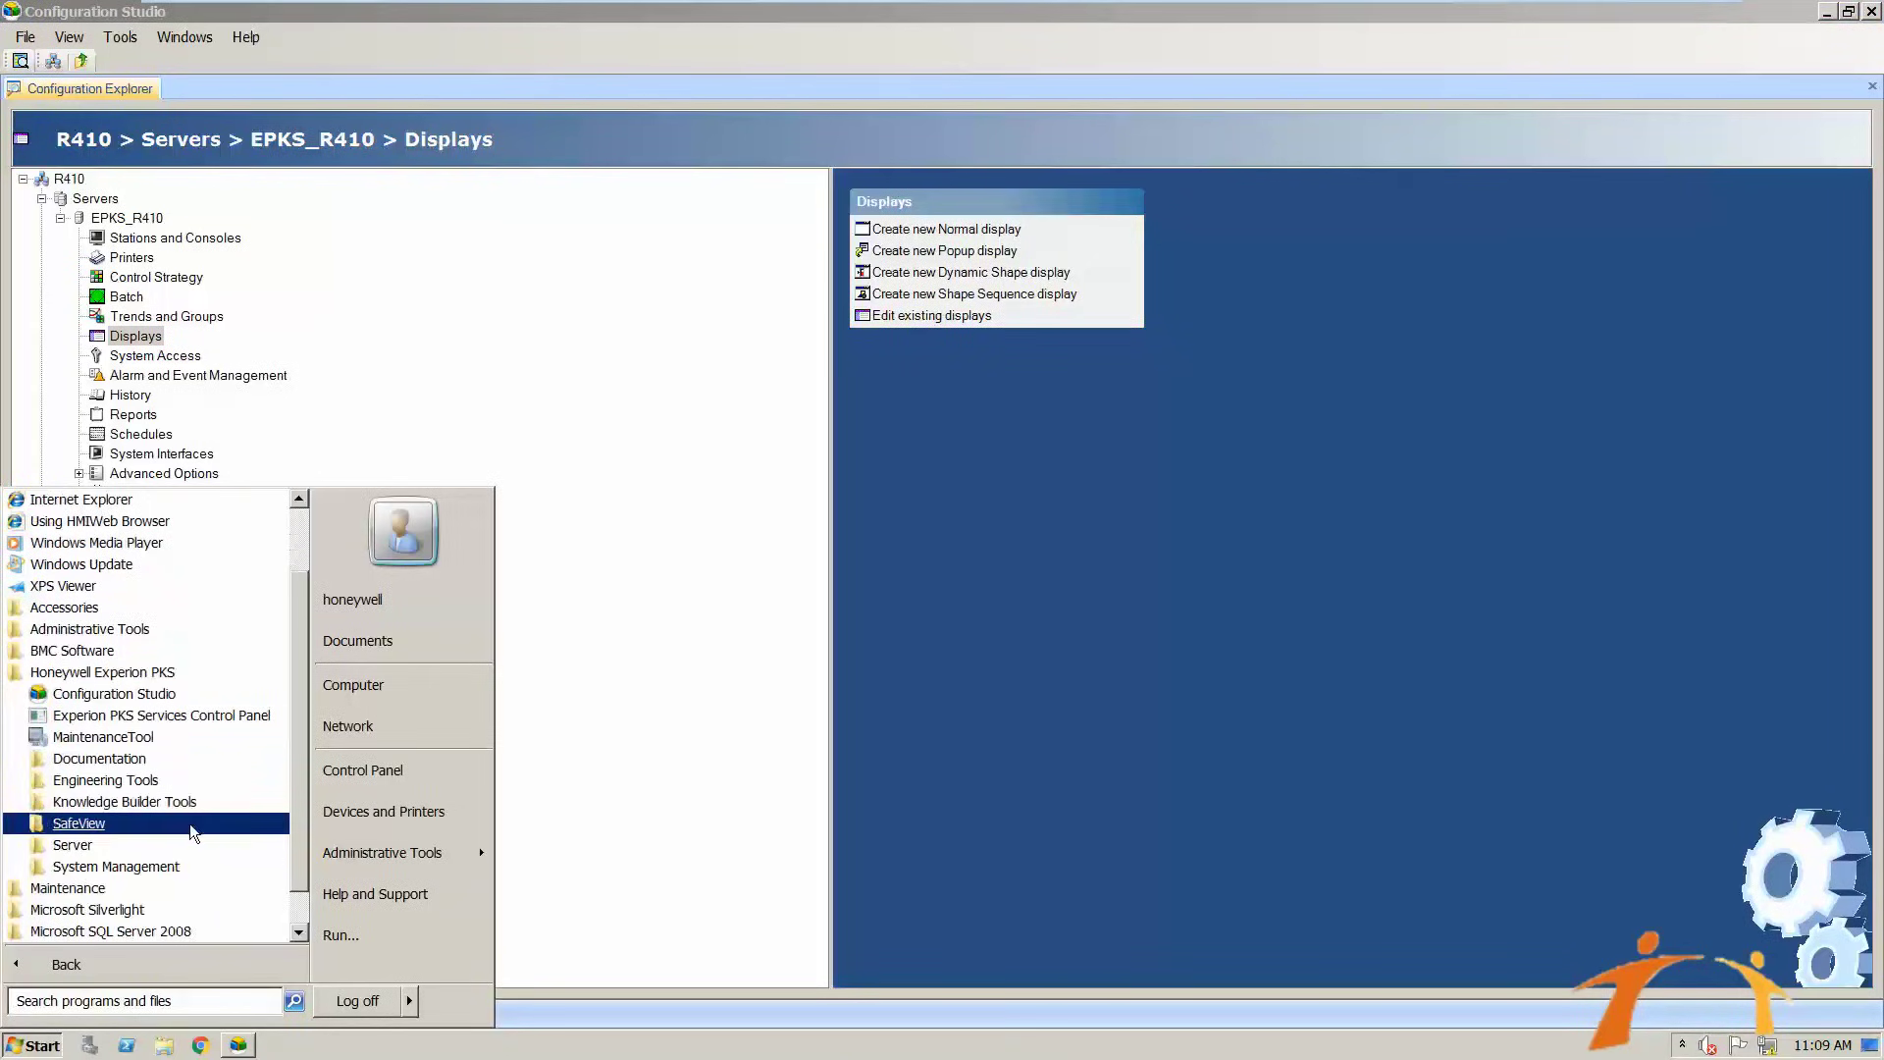
left_click(118, 846)
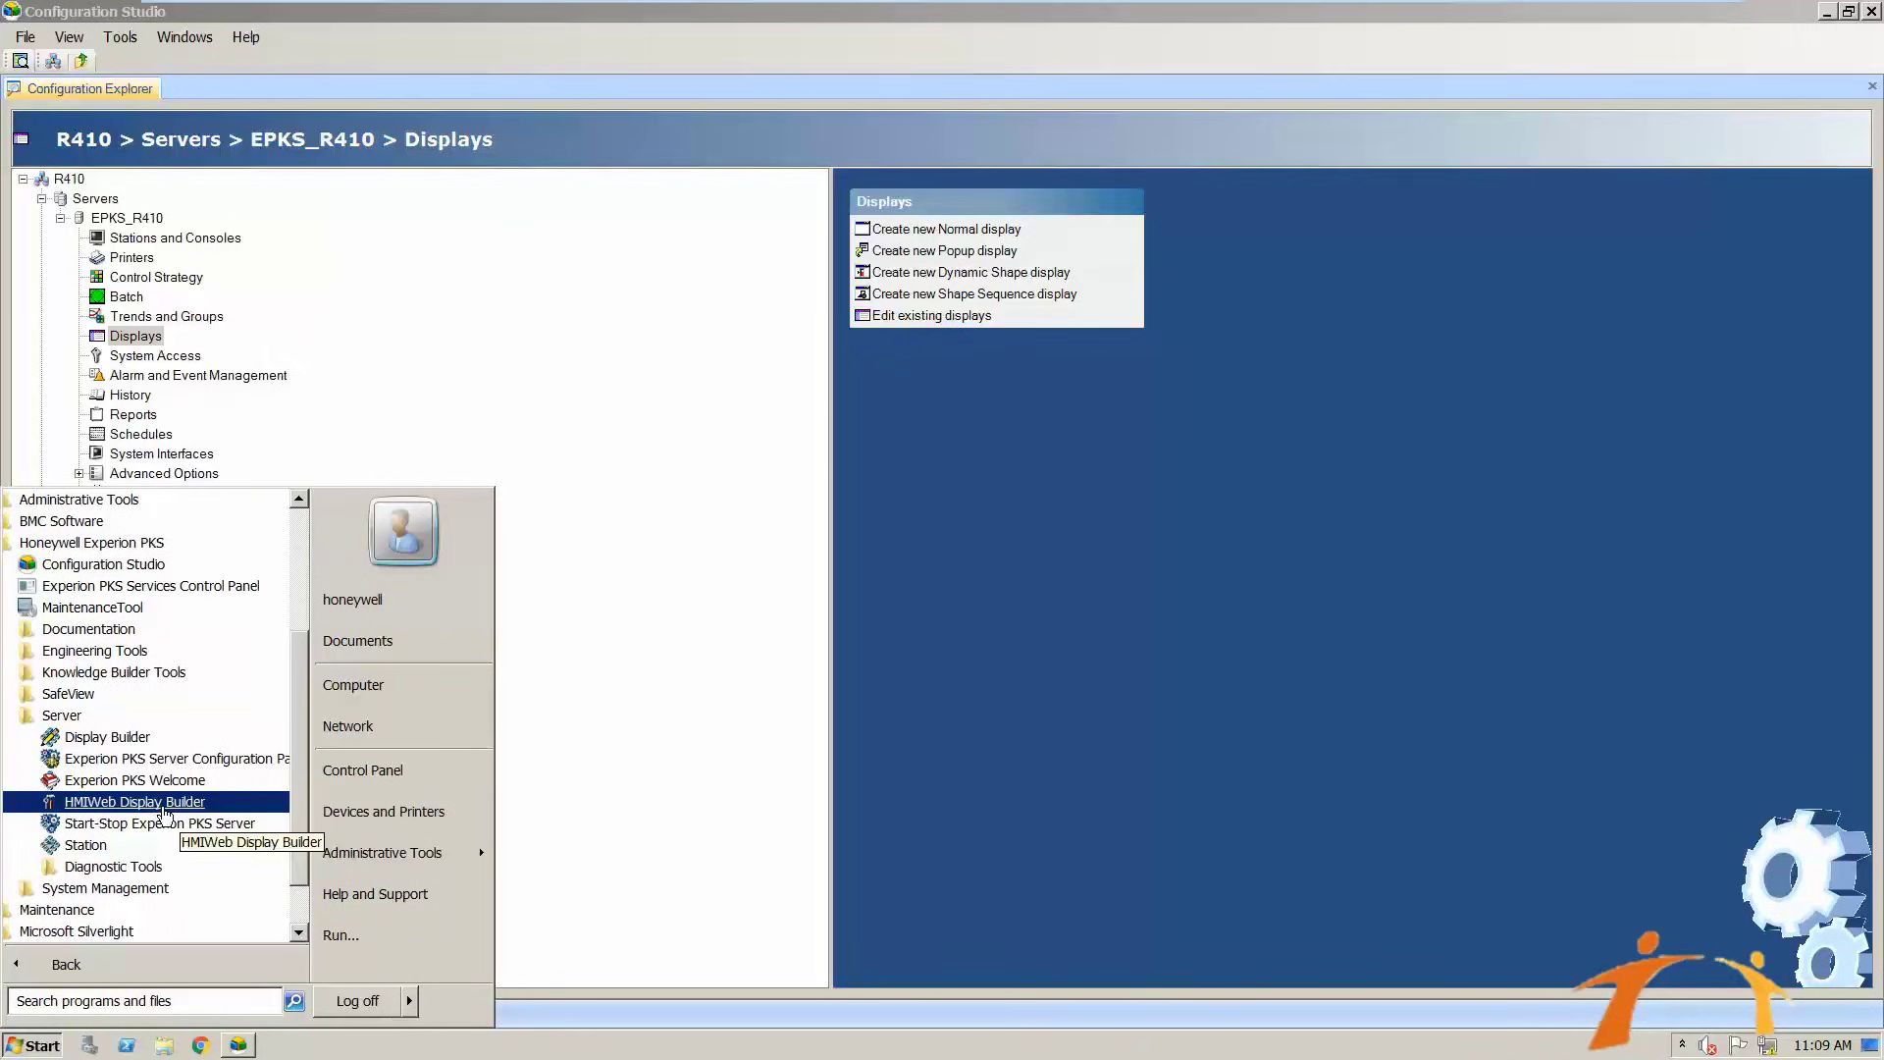
left_click(163, 810)
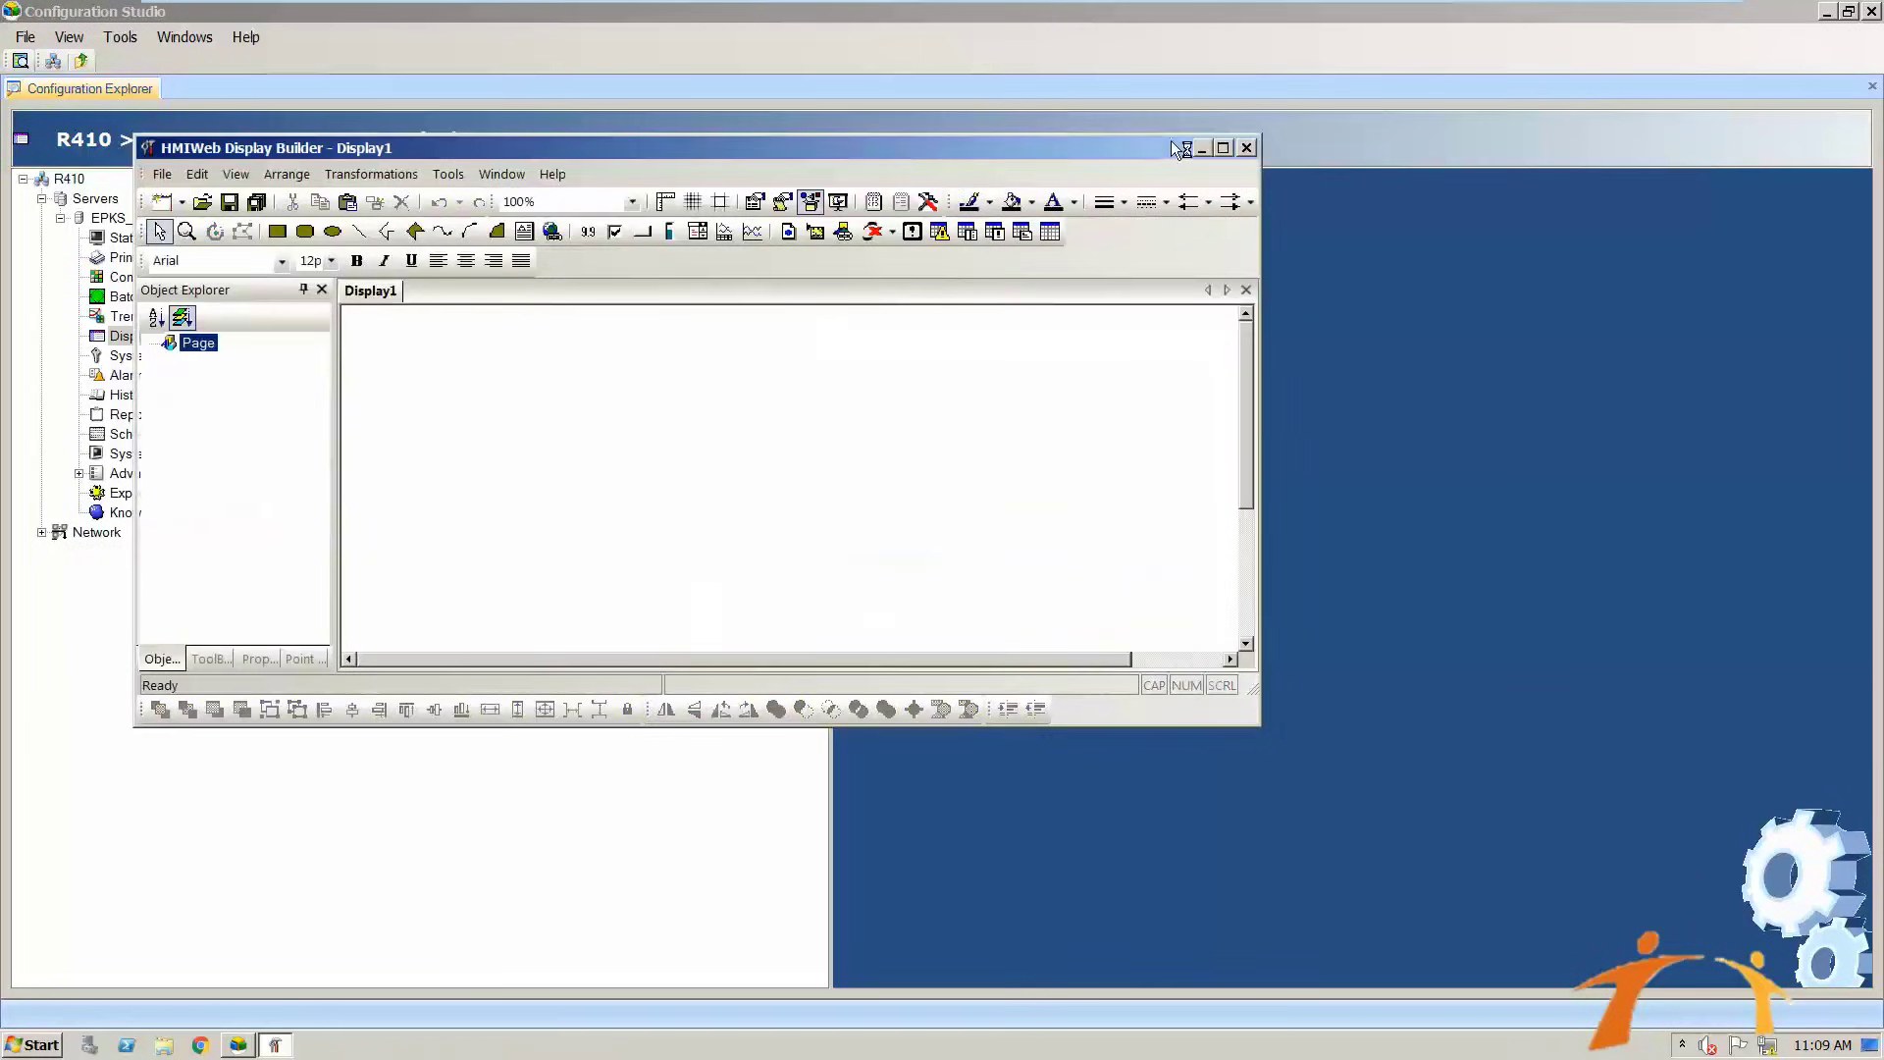
left_click(1224, 148)
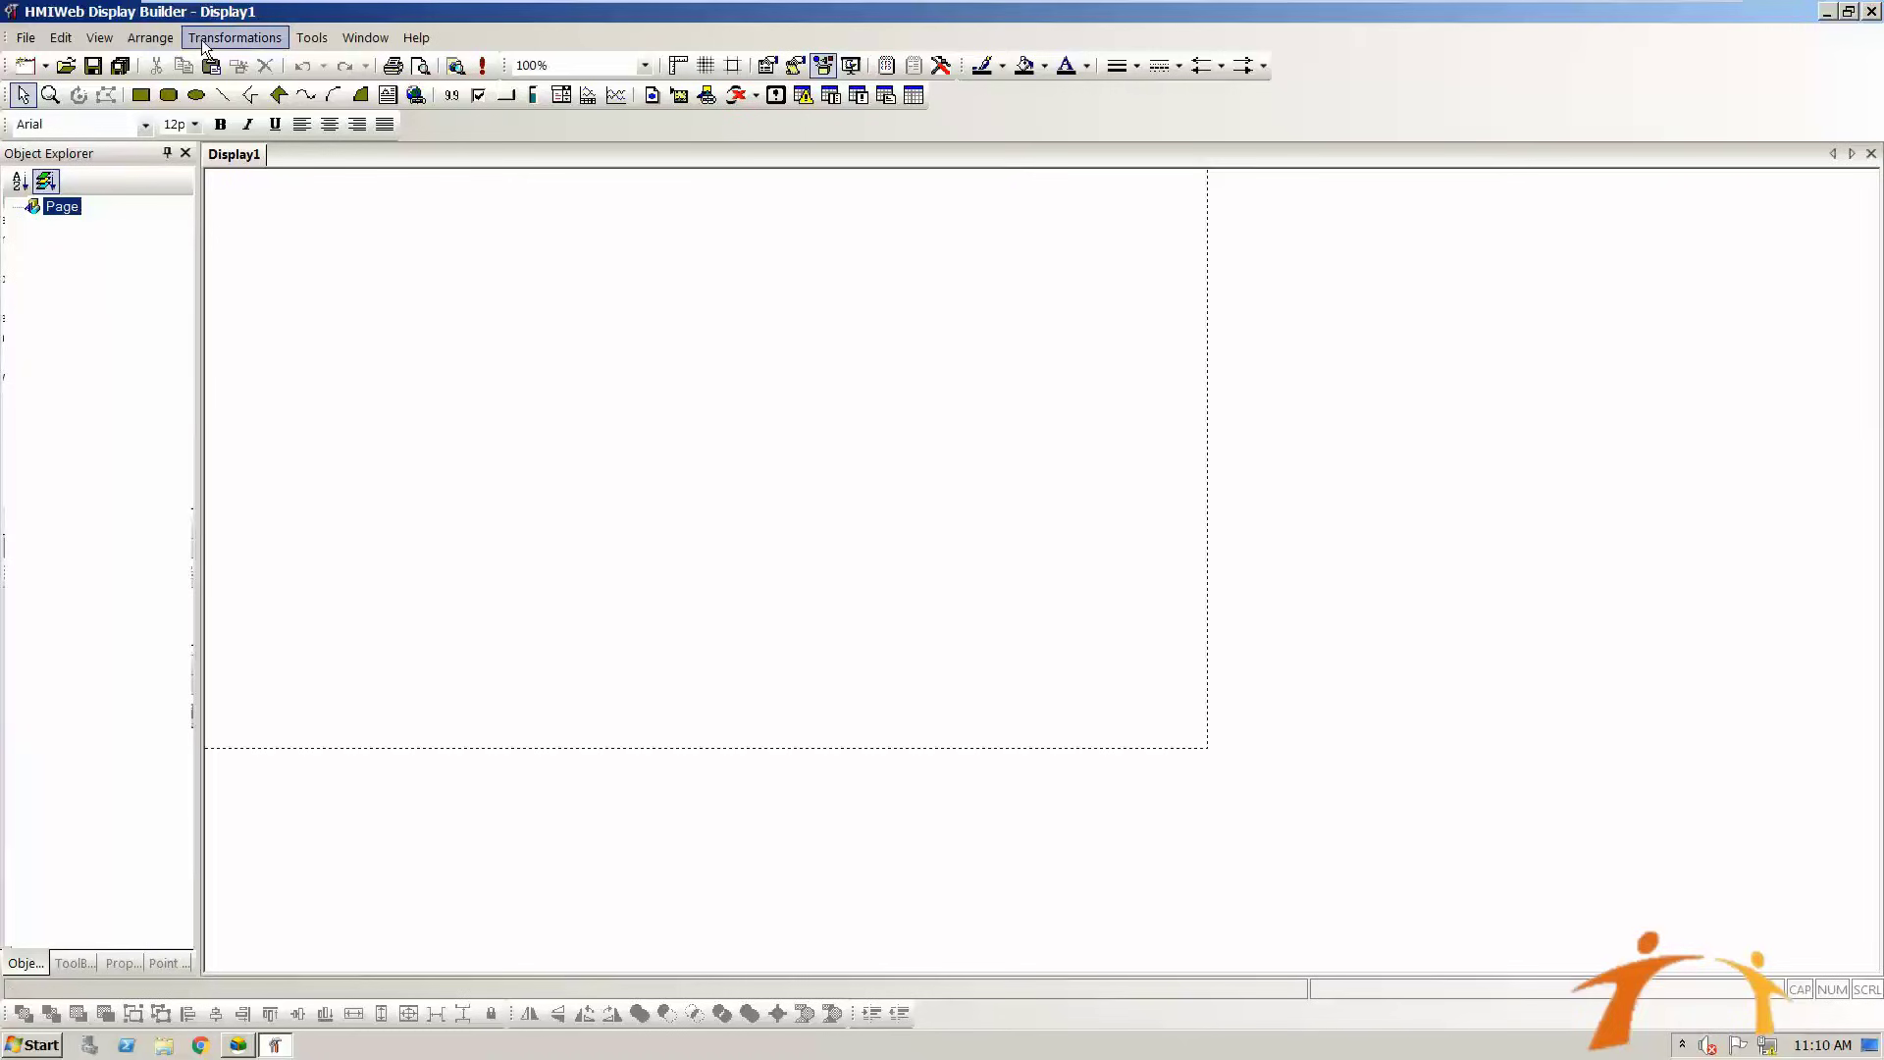
left_click(1872, 12)
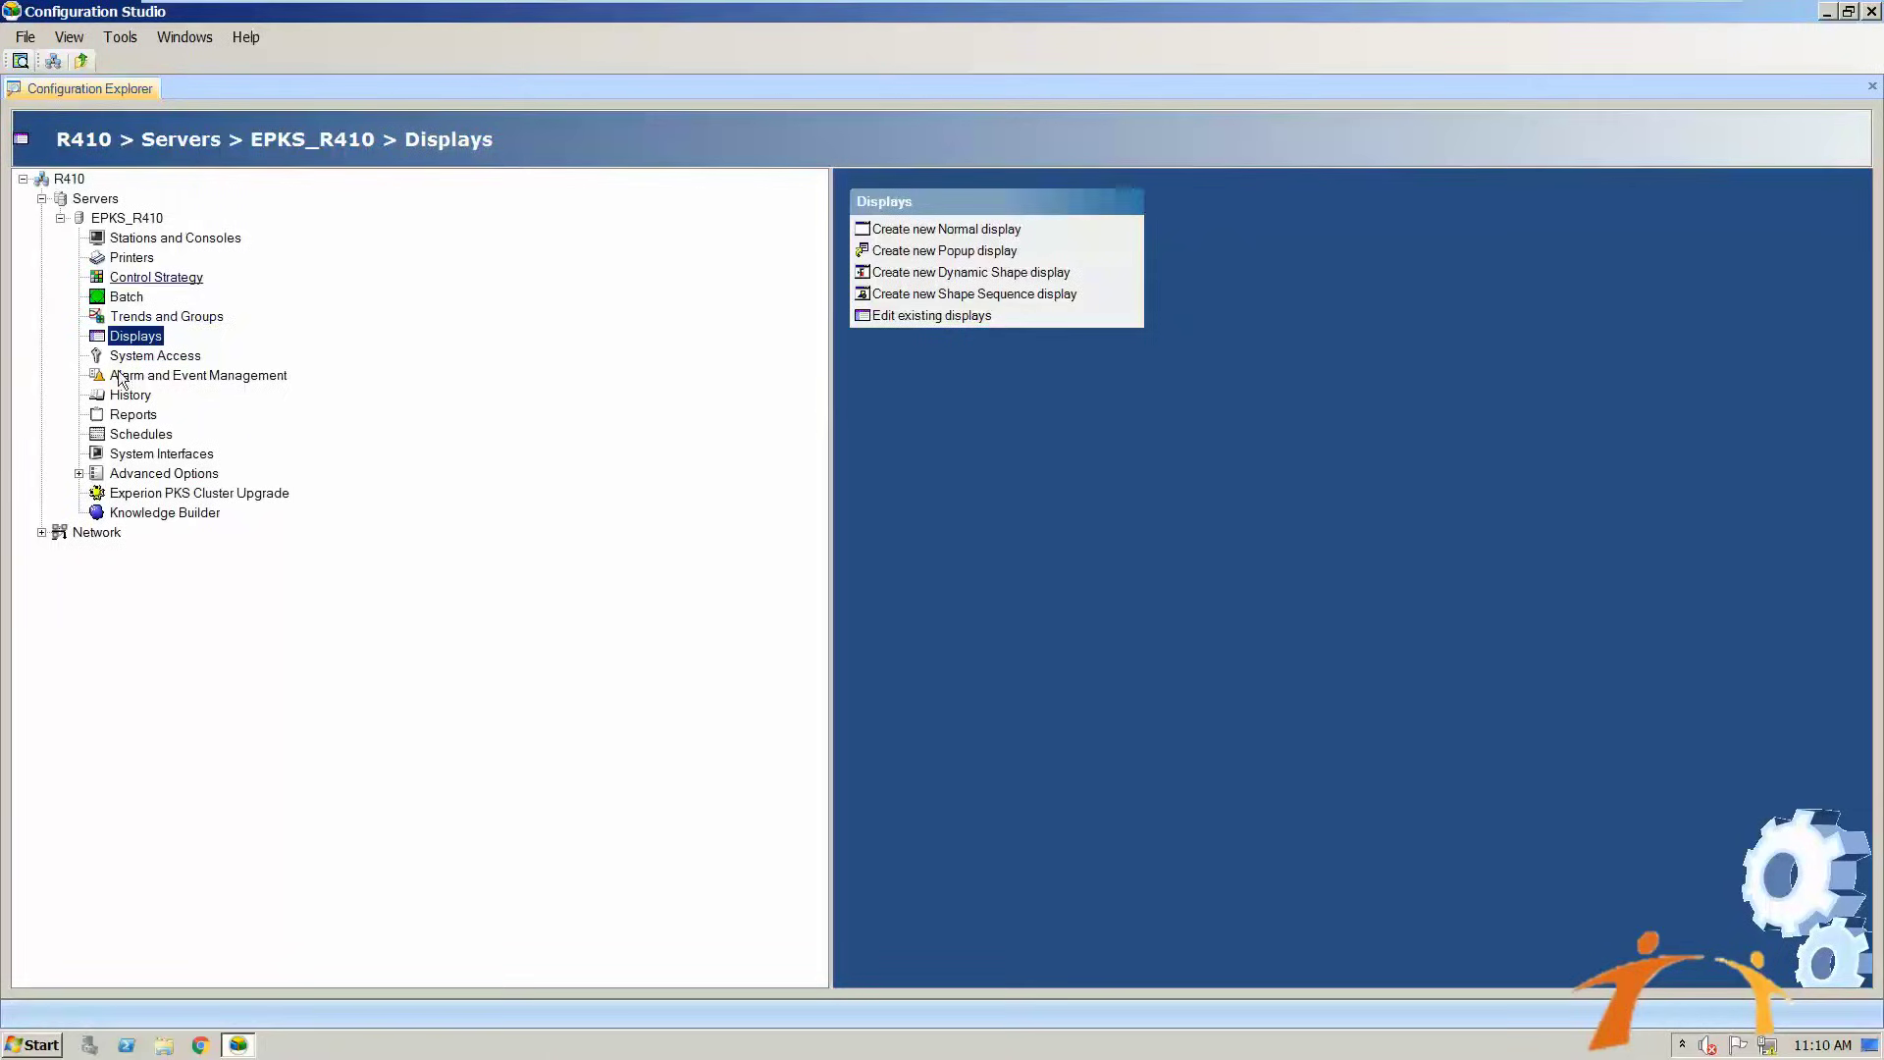
Launch Station from the Server programs of Honeywell Experion PKS.
left_click(31, 1047)
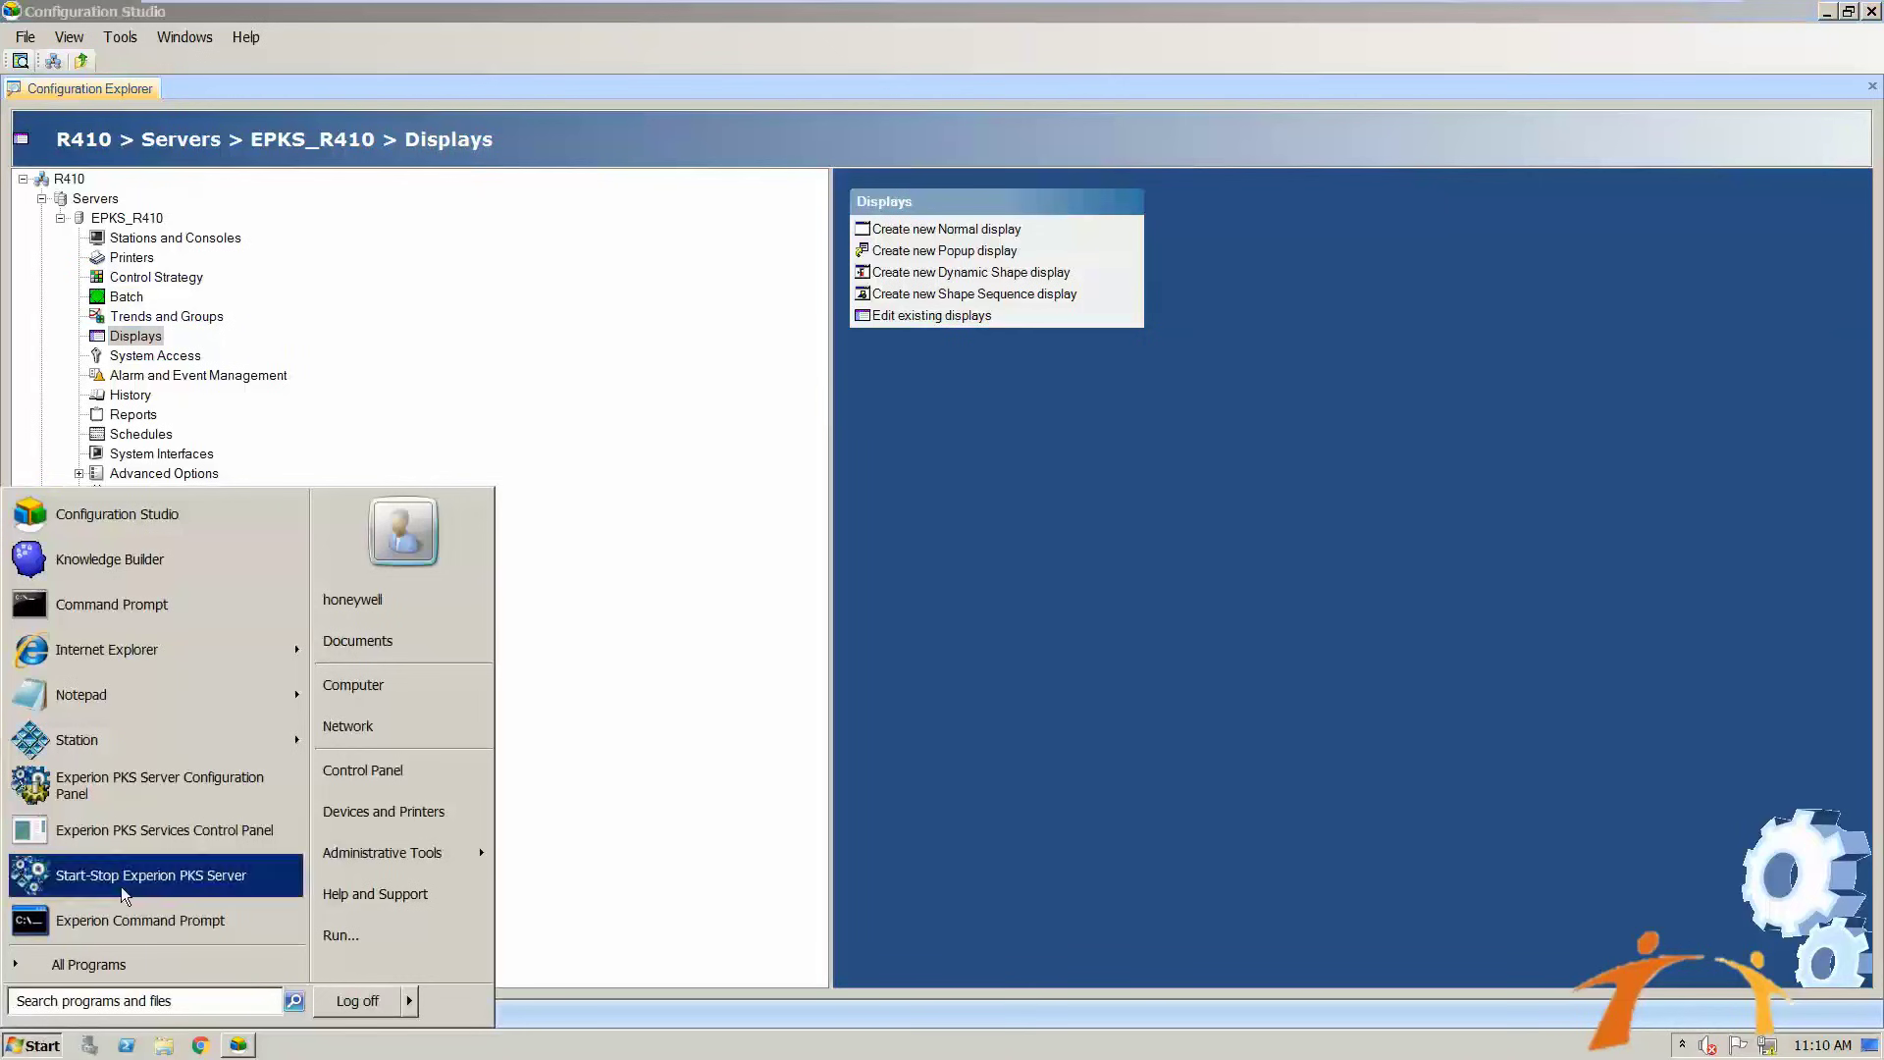
left_click(123, 963)
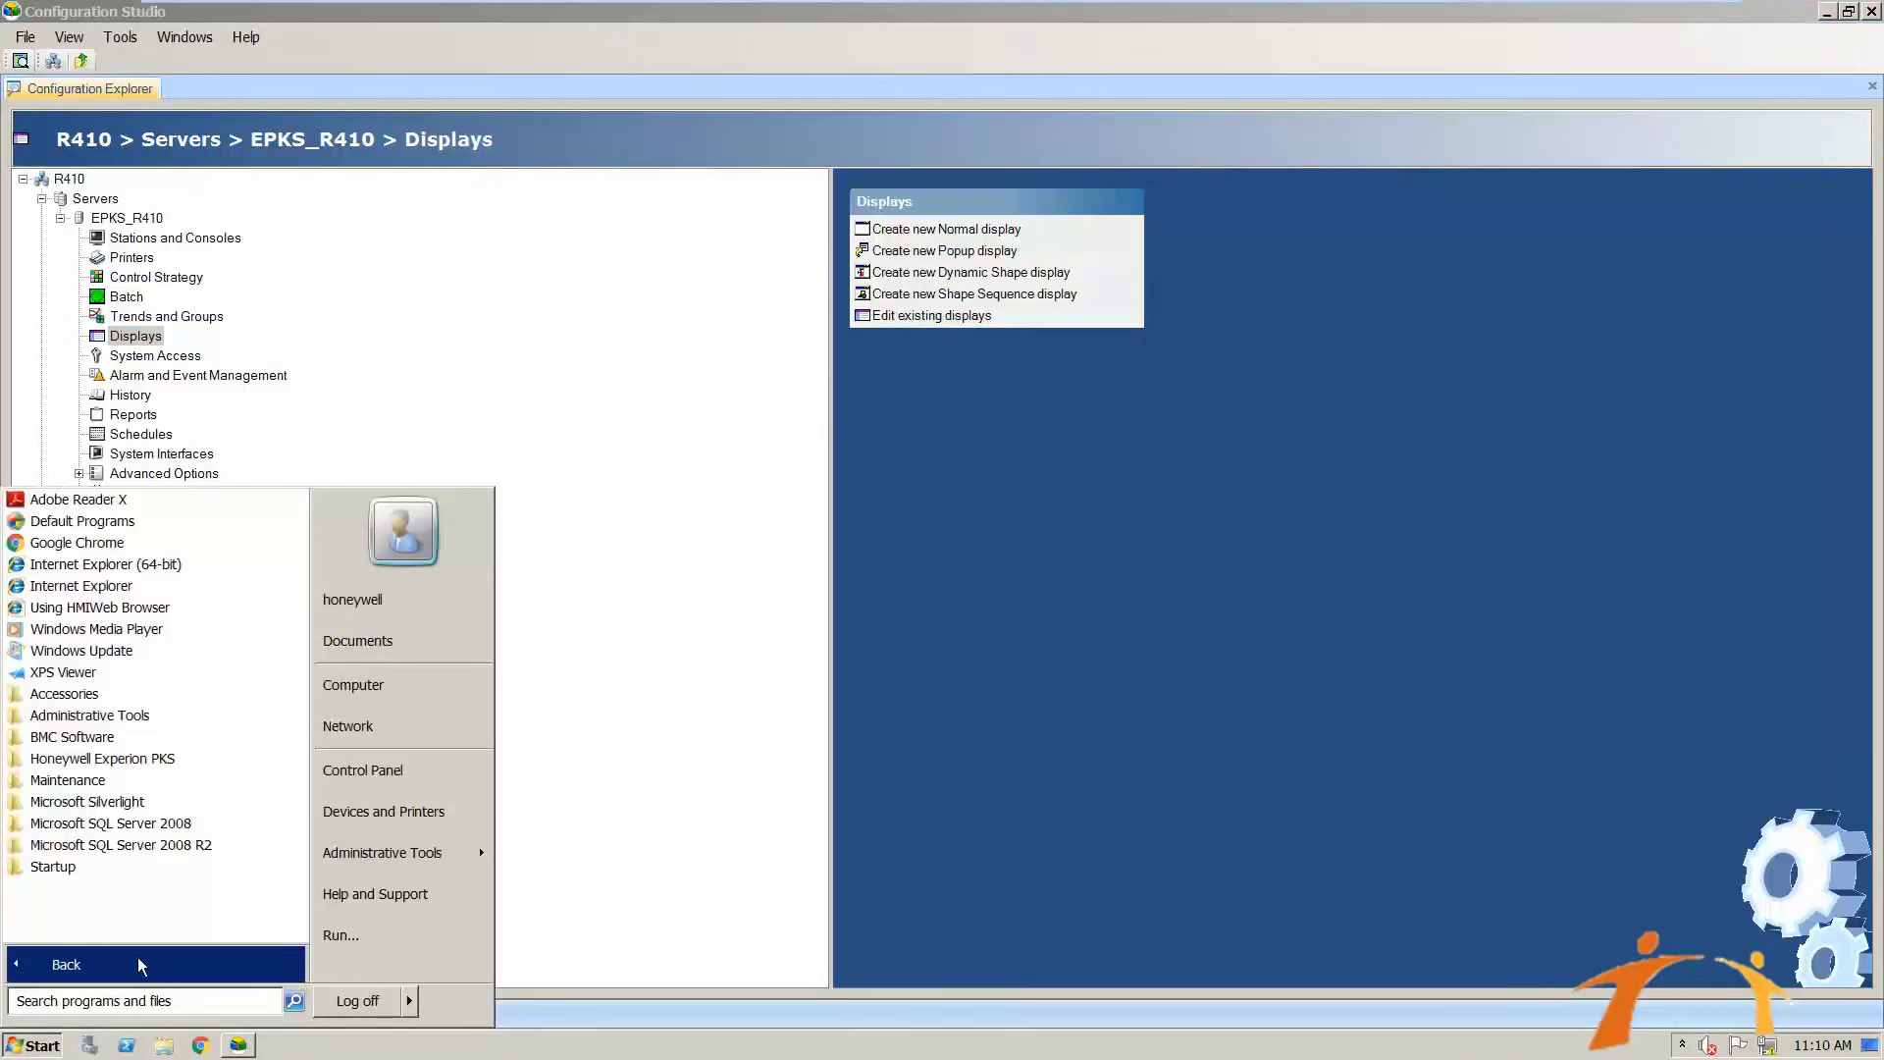
left_click(147, 758)
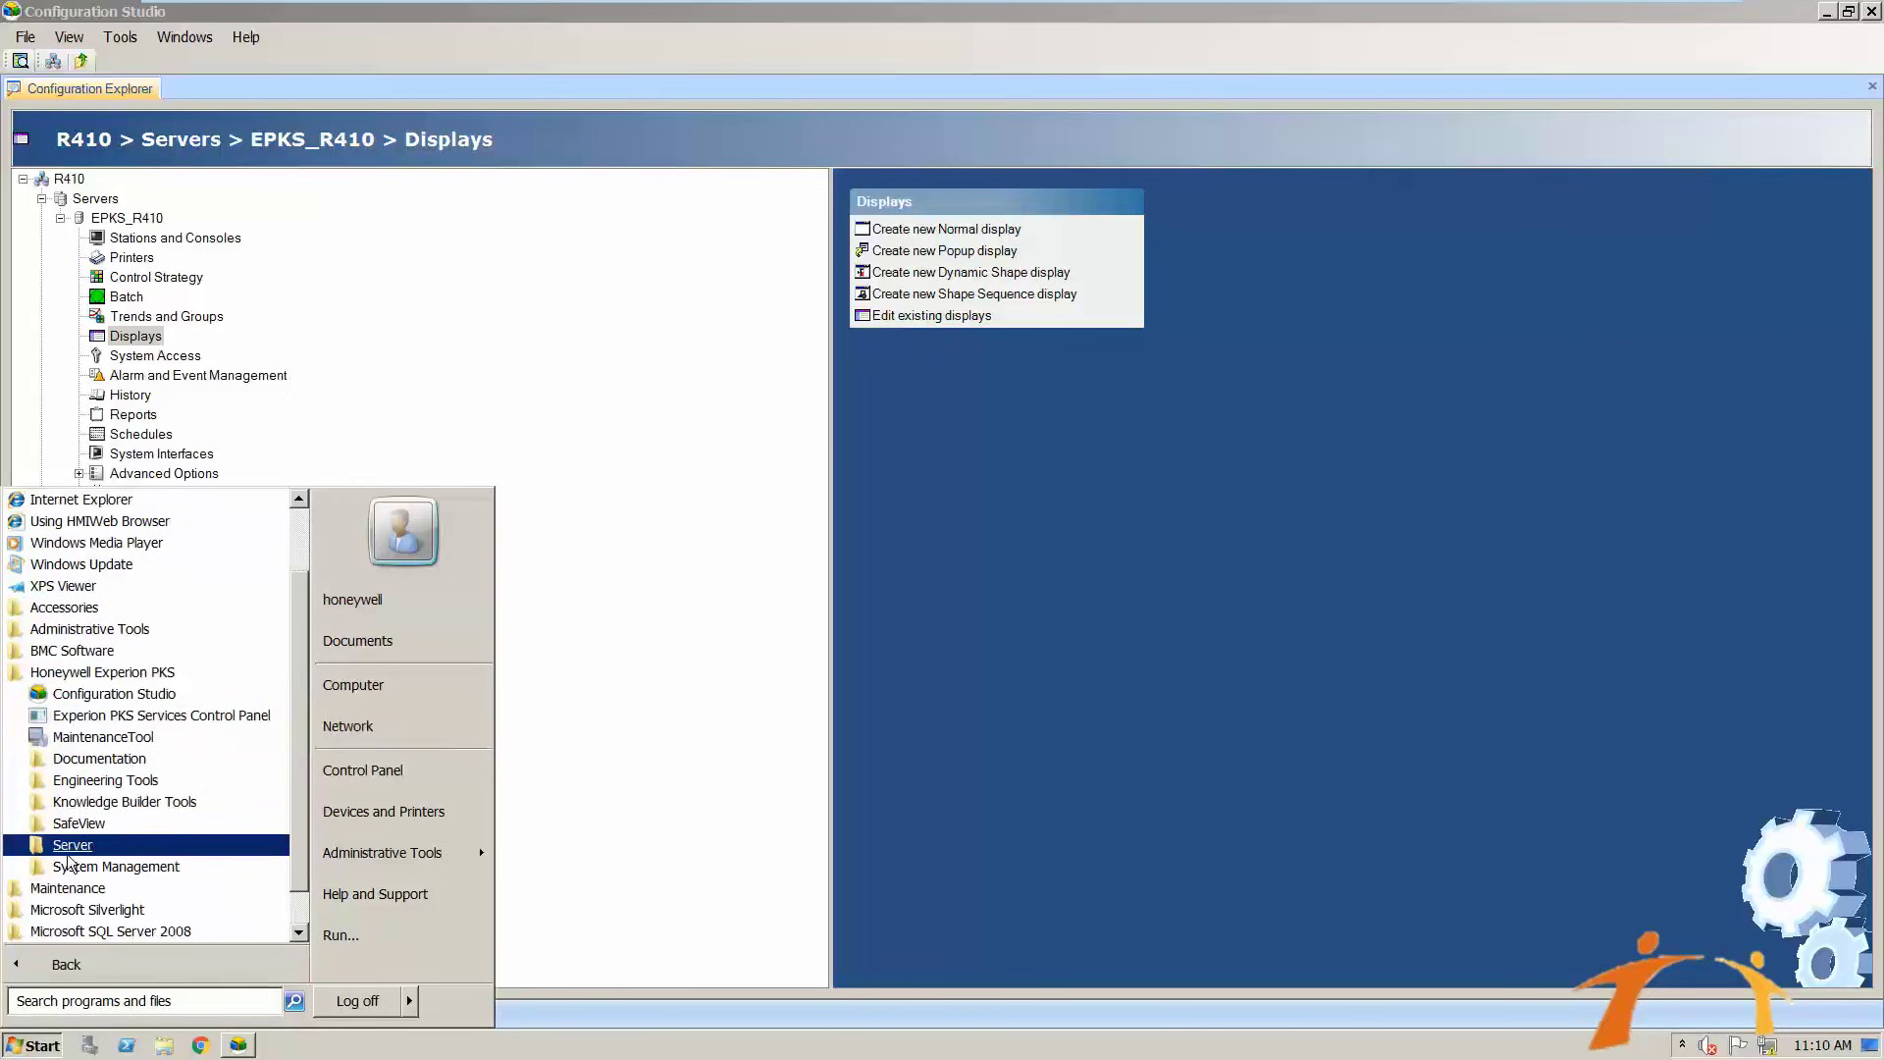
left_click(118, 845)
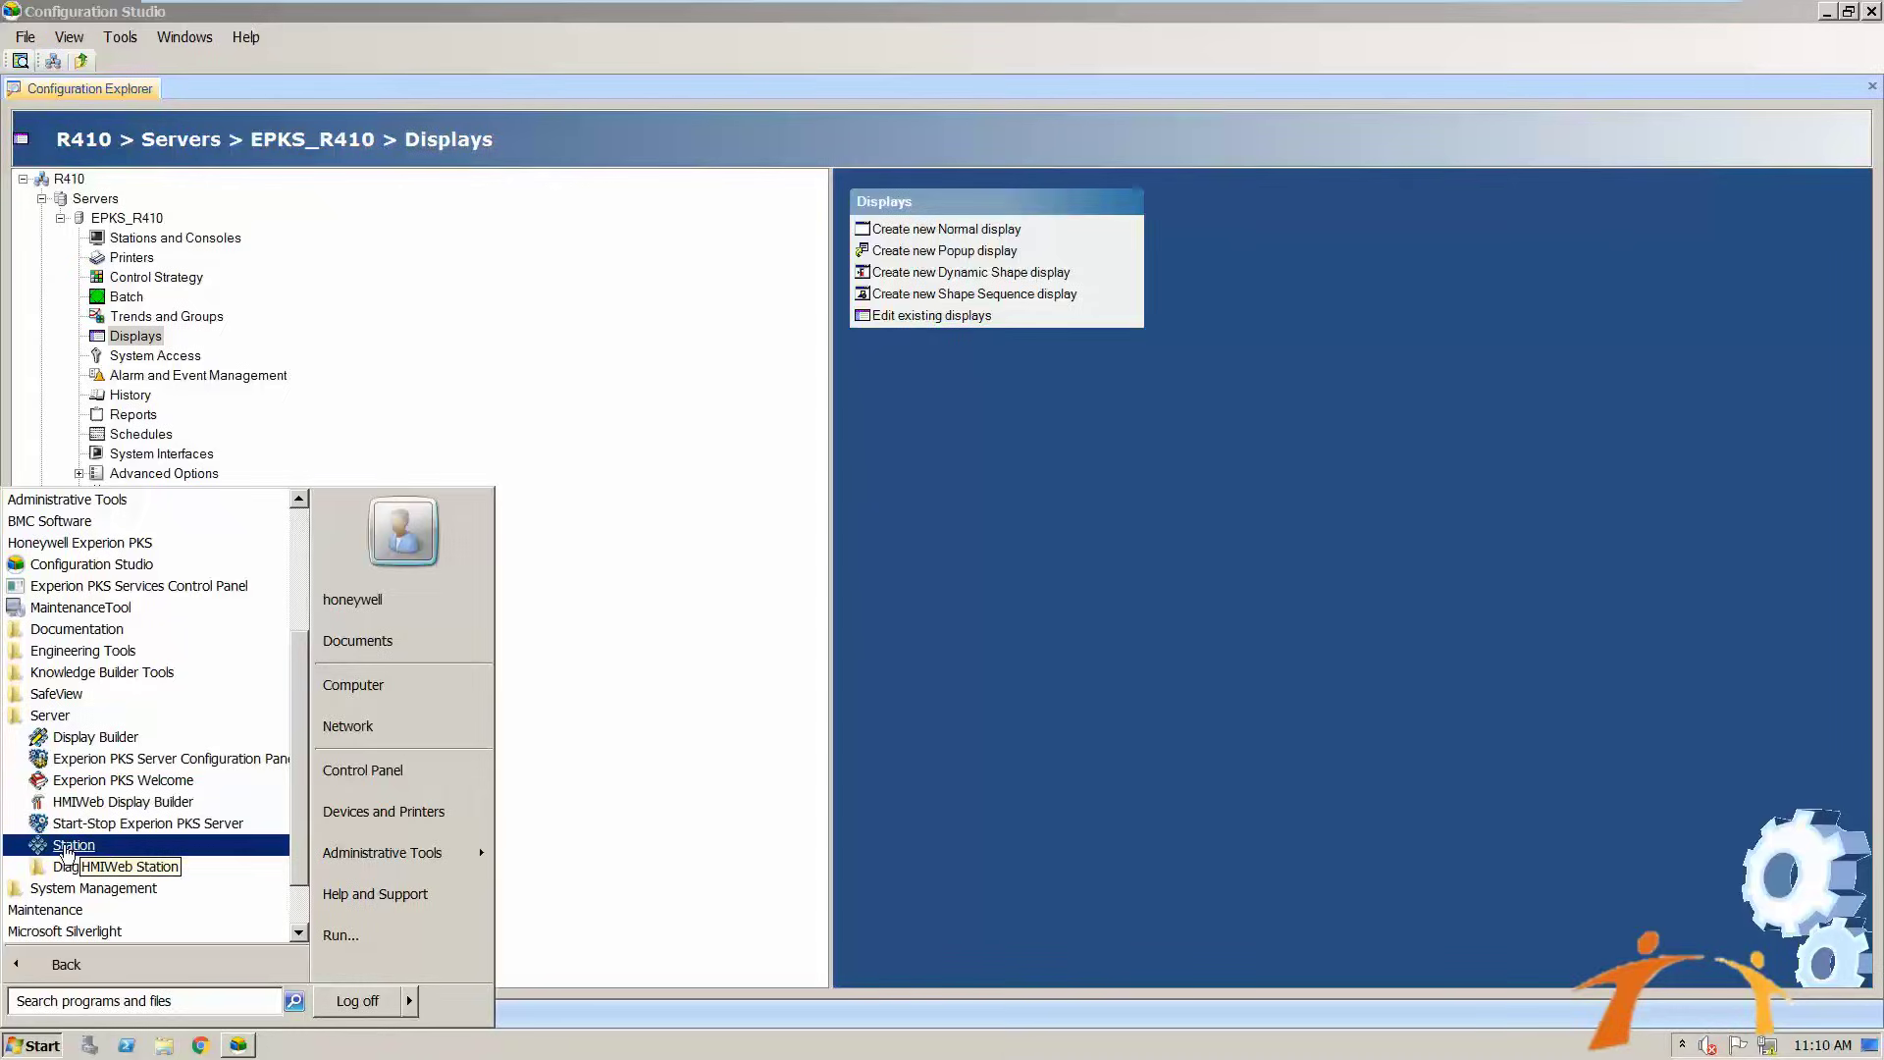
left_click(66, 845)
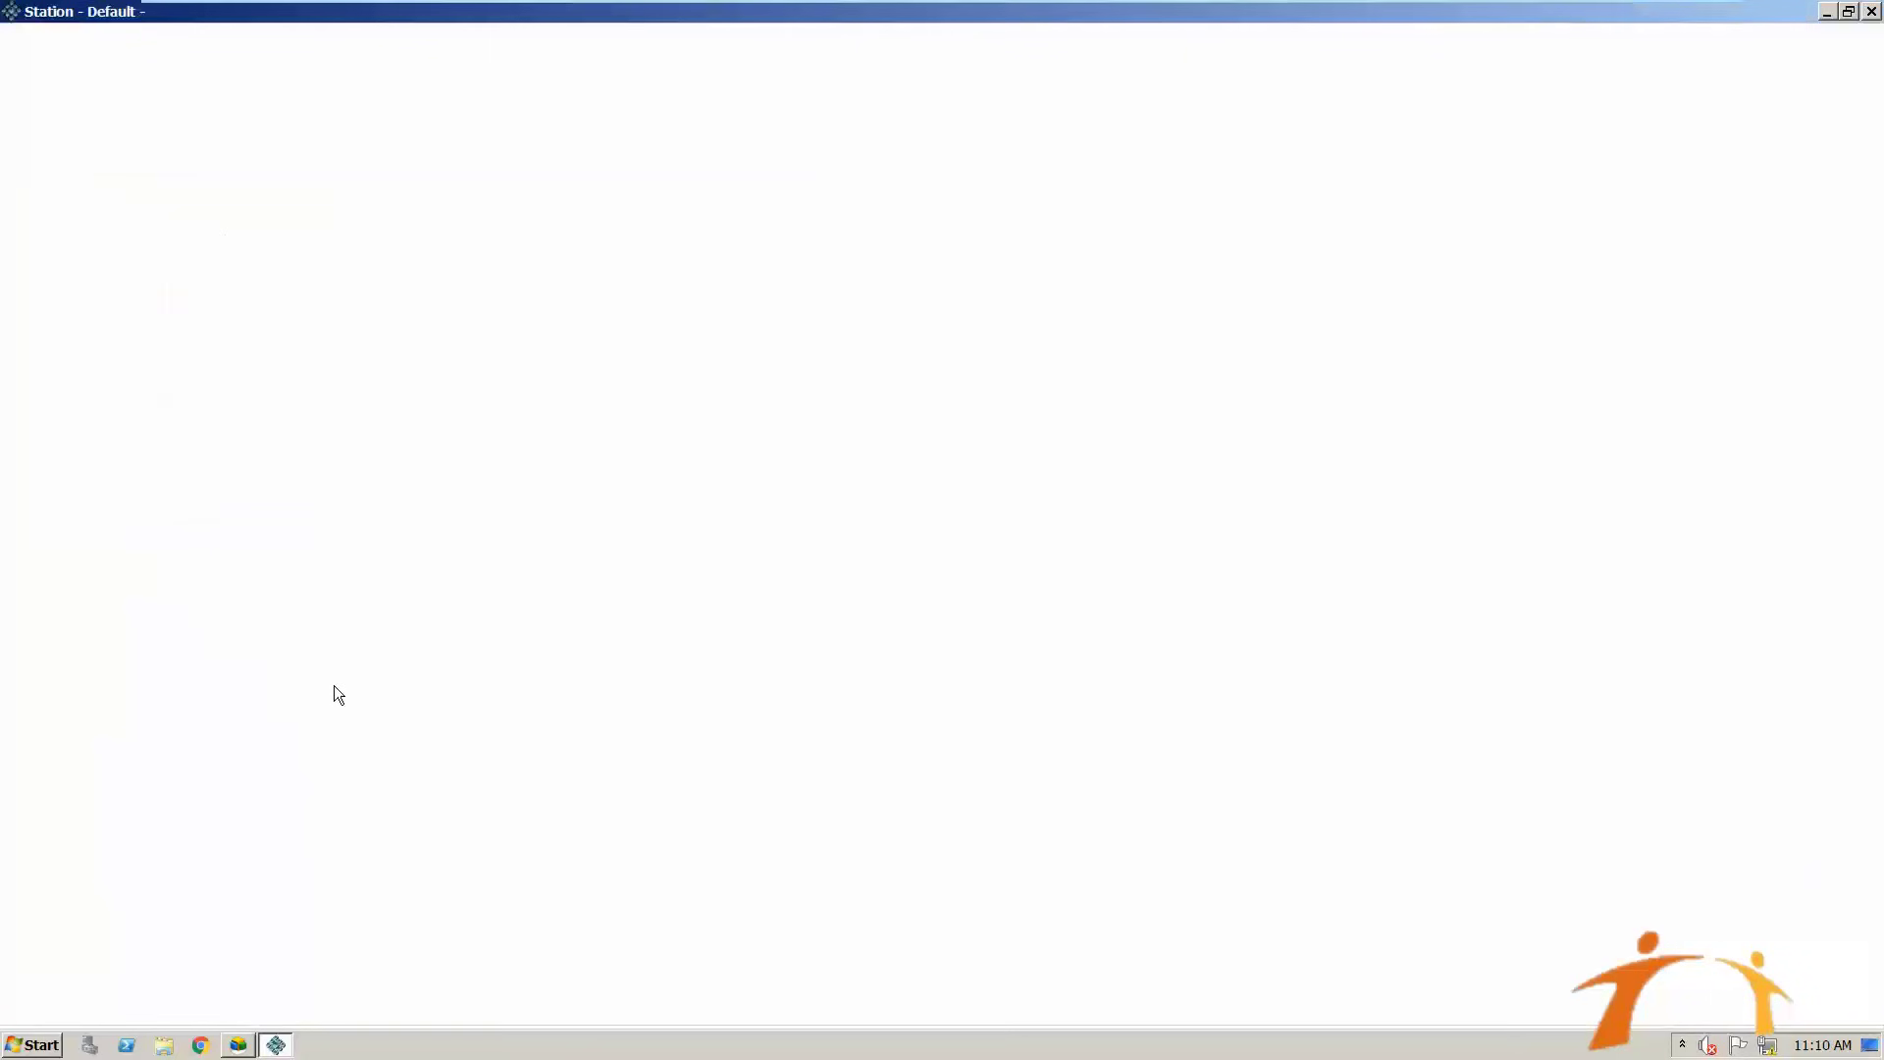
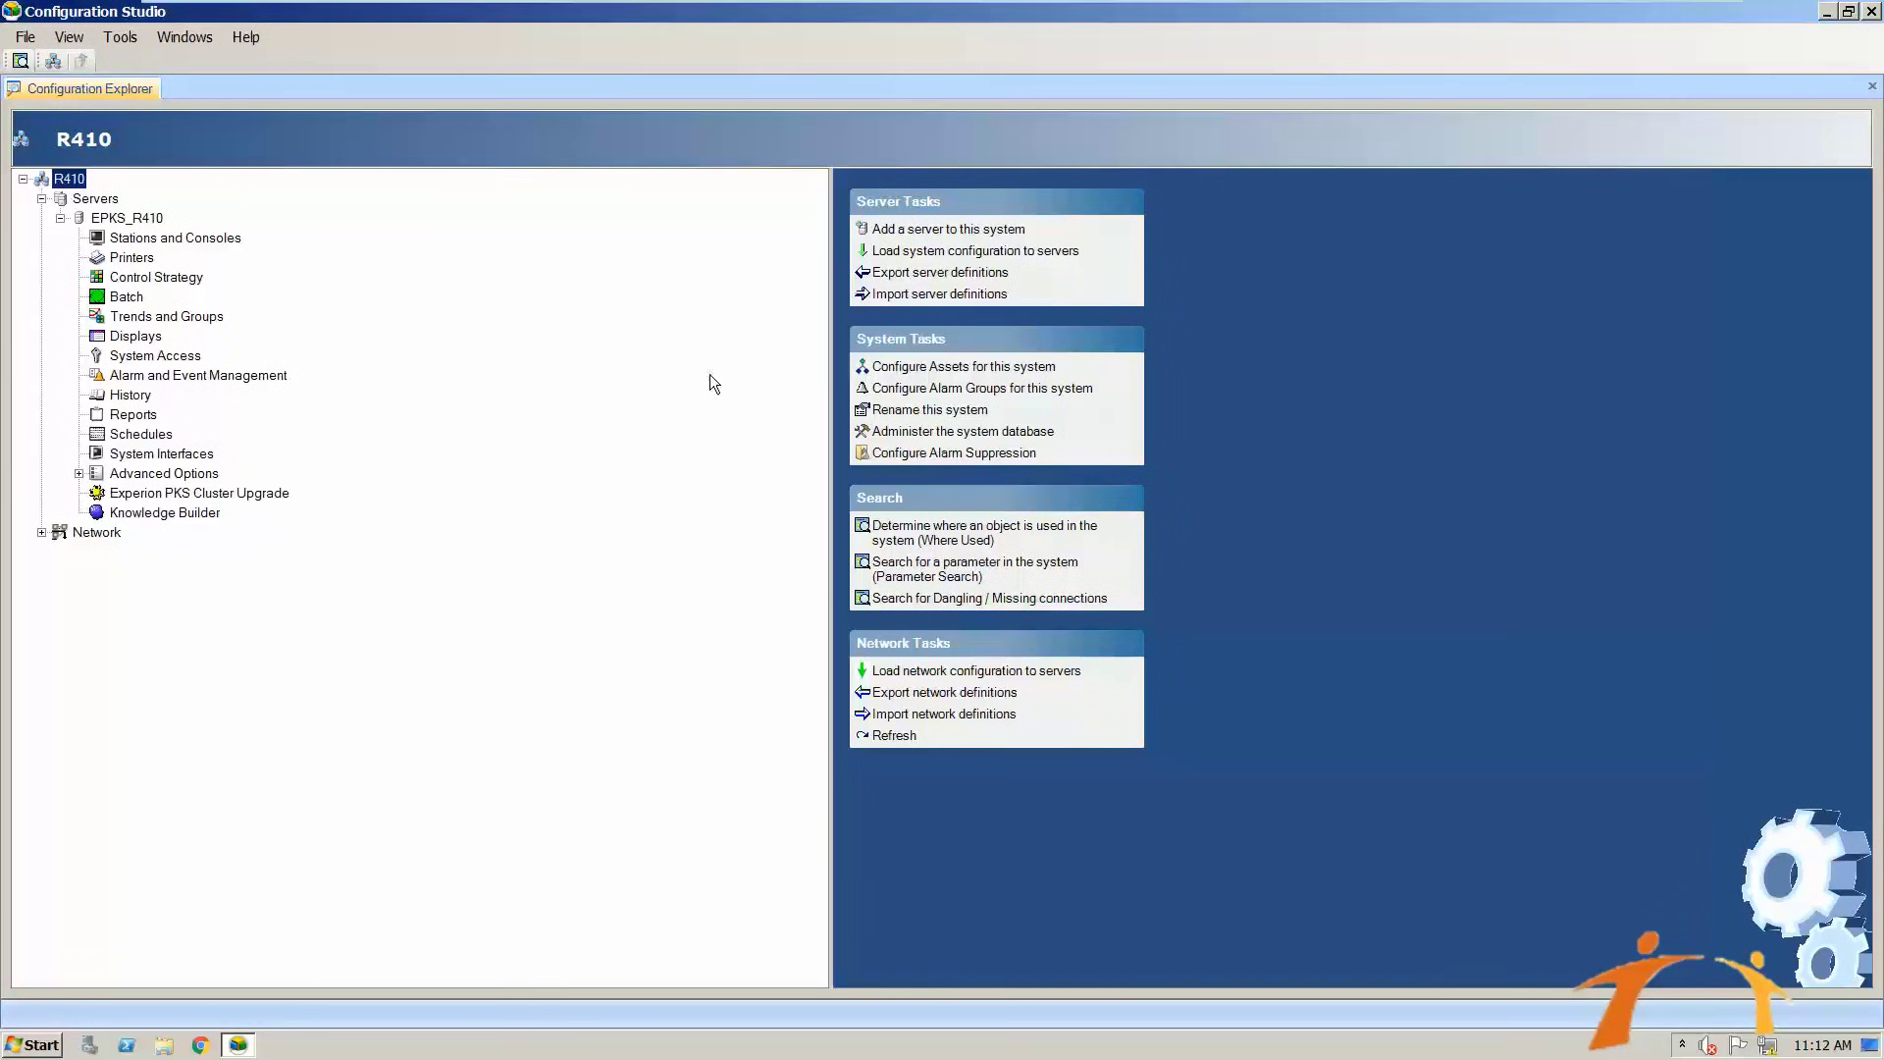
Open Enterprise Model Builder maximized to configure assets for the R410 system, and view the commands available for the Assets root.
left_click(61, 185)
left_click(904, 369)
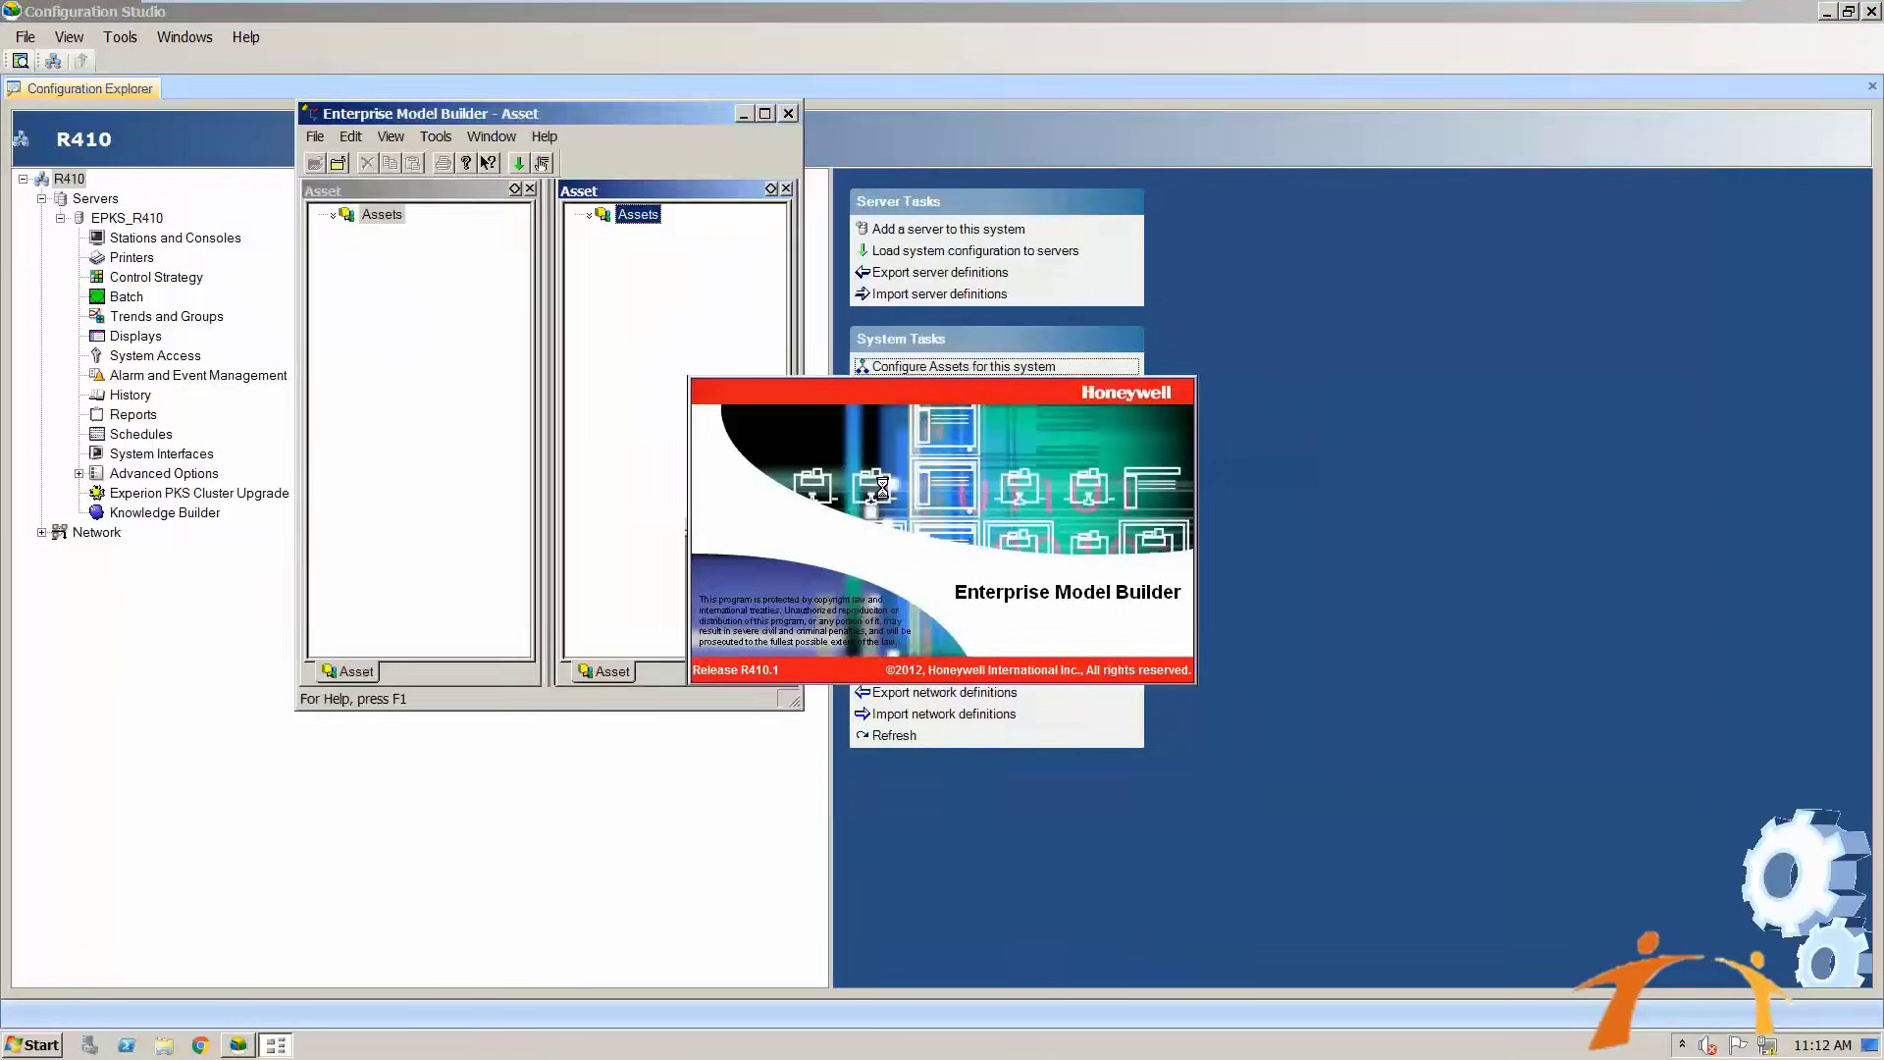
left_click(764, 113)
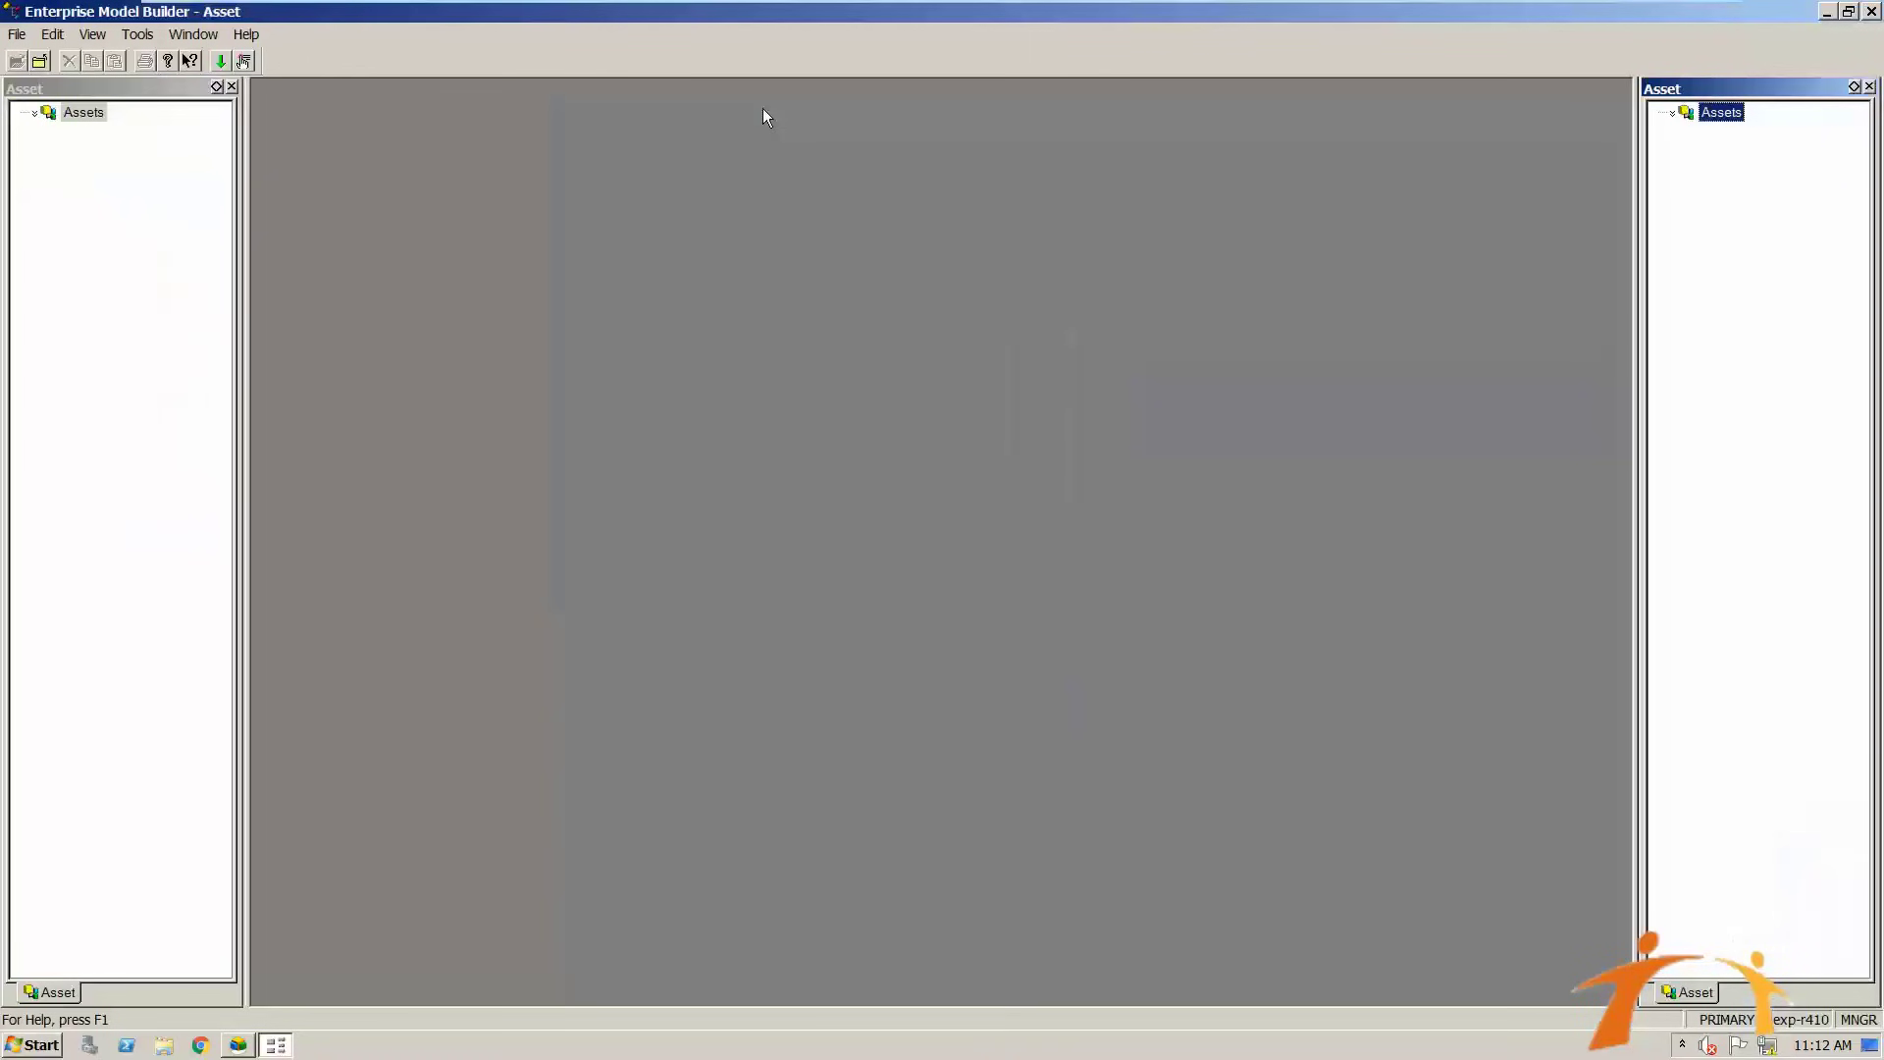
right_click(69, 114)
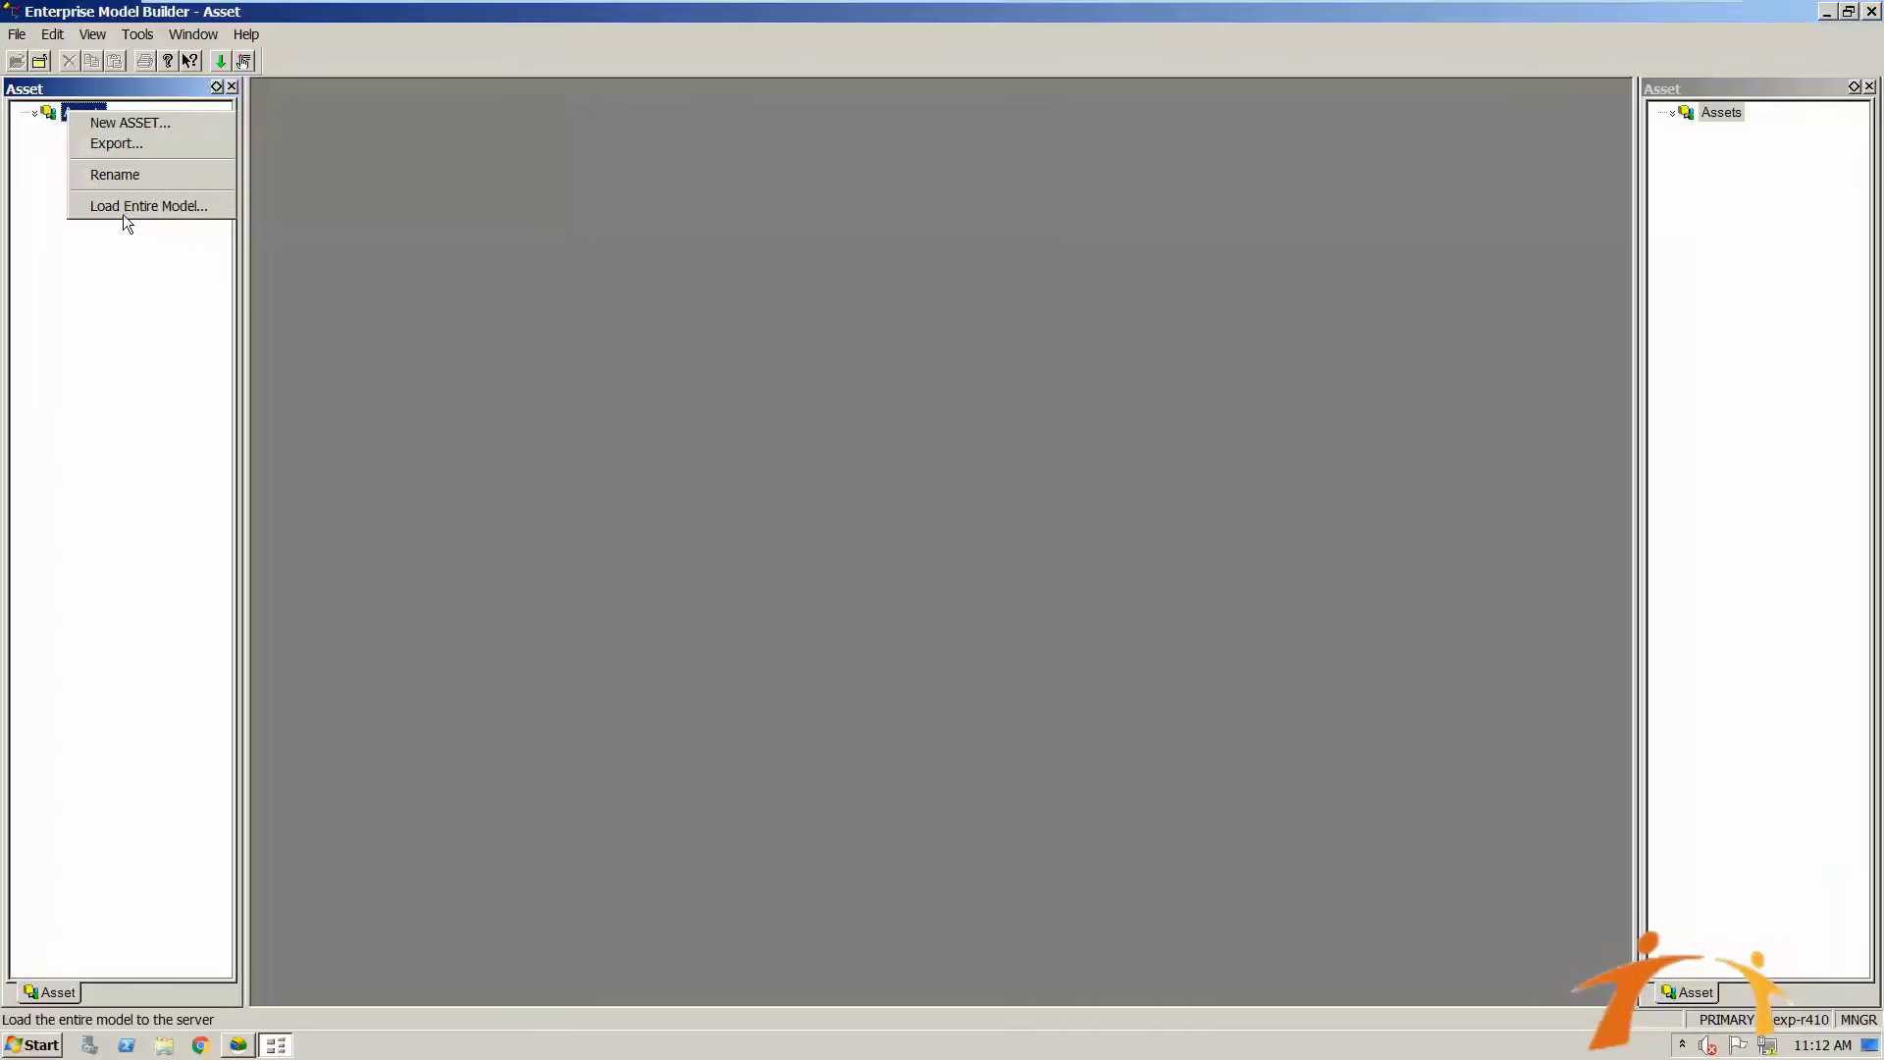
left_click(163, 250)
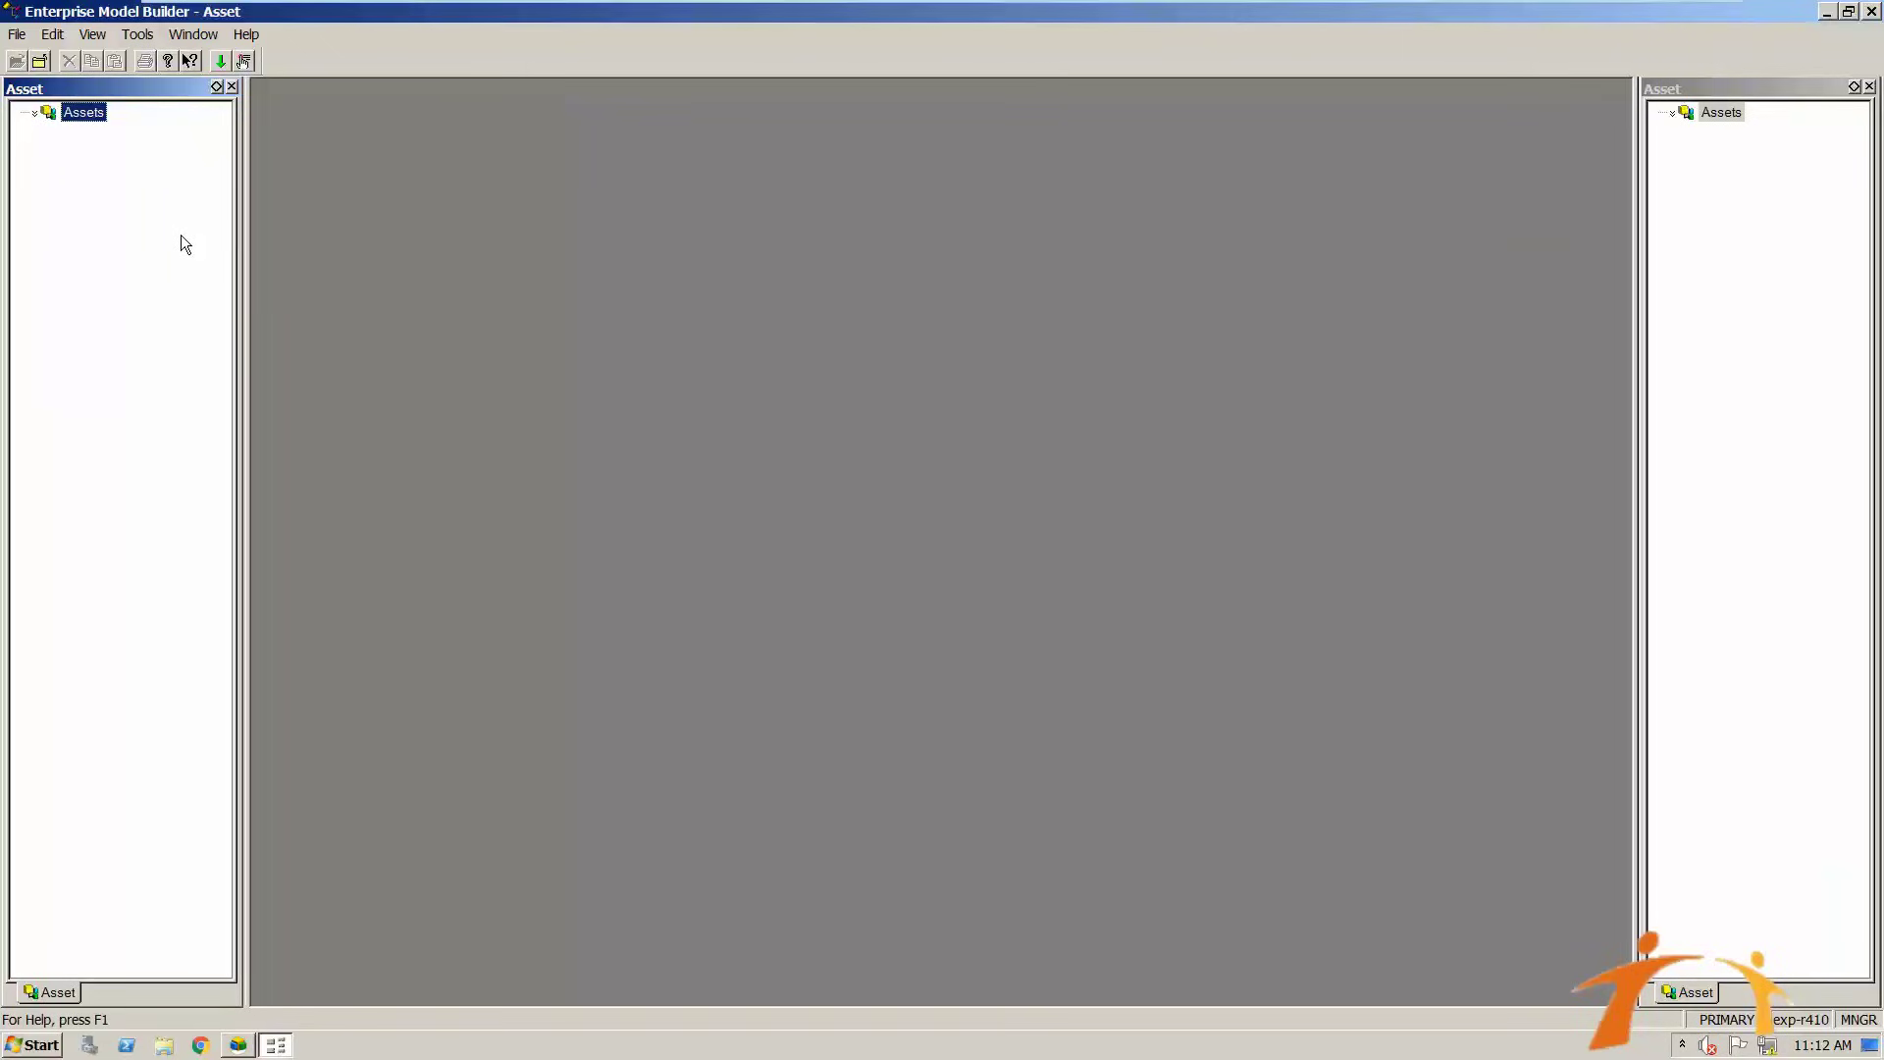